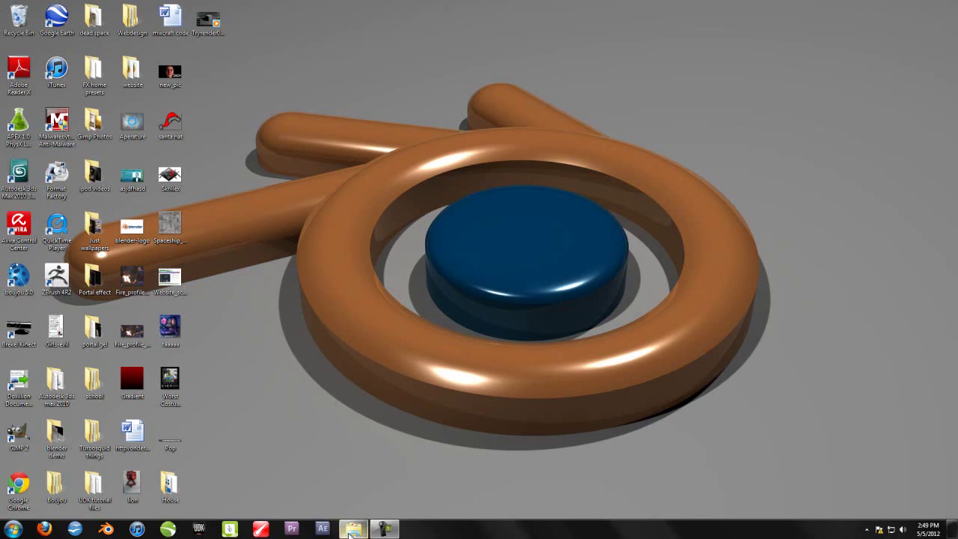
# Open the tutorial Blender file from the Tutorial records folder and close the folder window
pyautogui.click(353, 528)
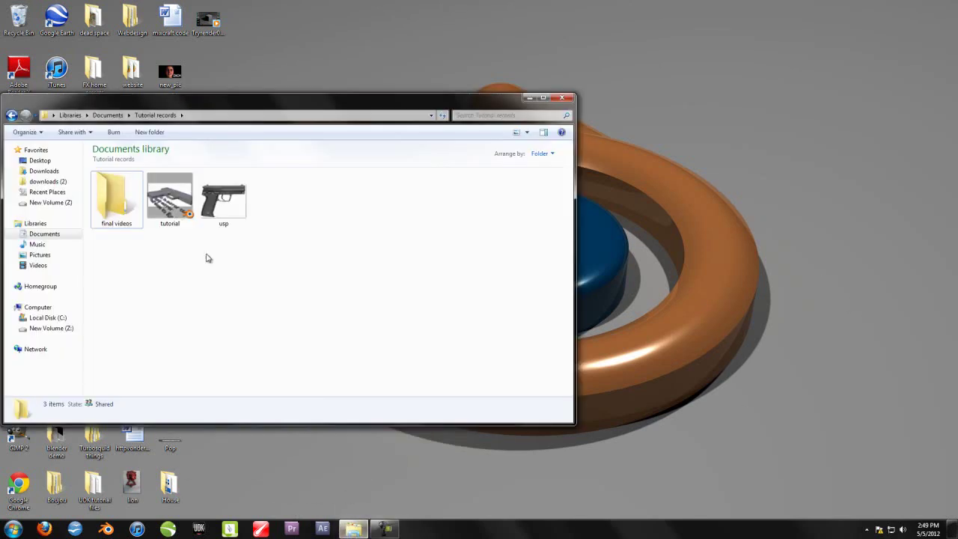
pyautogui.doubleClick(165, 200)
pyautogui.click(353, 529)
pyautogui.click(564, 99)
pyautogui.moveTo(377, 393); pyautogui.dragTo(340, 414, button='middle')
pyautogui.scroll(-2, 391, 393)
pyautogui.moveTo(348, 366); pyautogui.dragTo(354, 375, button='middle')
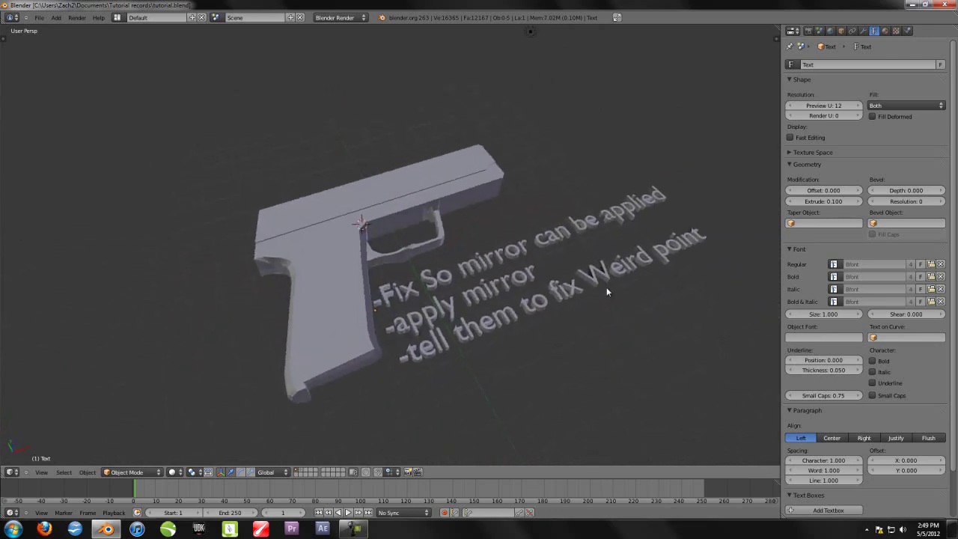
# Make the timeline area slightly shorter and set the current frame to 1
pyautogui.click(617, 18)
pyautogui.moveTo(438, 283); pyautogui.dragTo(451, 341, button='middle')
pyautogui.click(617, 7)
pyautogui.click(458, 482)
pyautogui.moveTo(456, 476); pyautogui.dragTo(449, 484)
pyautogui.click(290, 512)
pyautogui.write('1')
pyautogui.press('Return')
pyautogui.moveTo(445, 318)
pyautogui.mouseDown(button='middle')
pyautogui.moveTo(428, 324)
pyautogui.moveTo(448, 319)
pyautogui.mouseUp(button='middle')
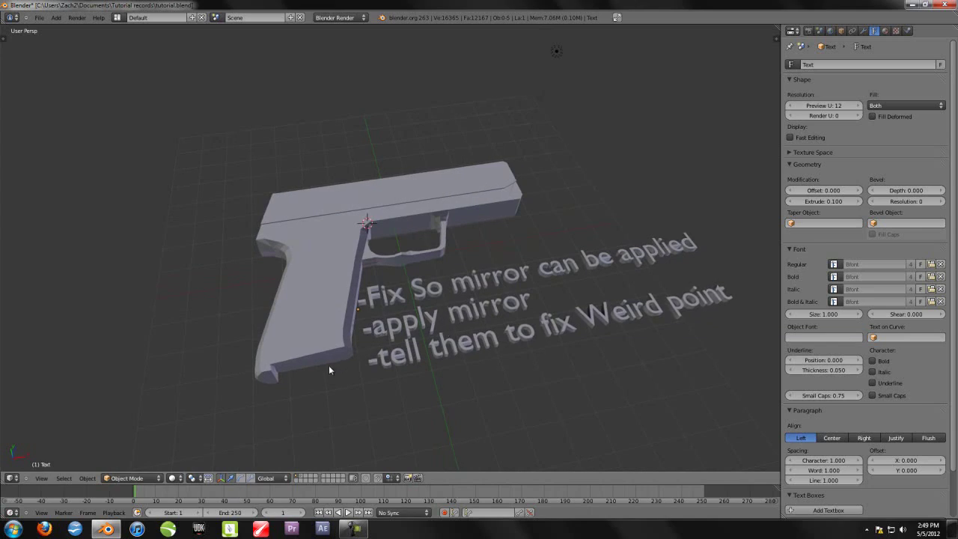
# Add a text object and move it to just below the three lines of notes beside the pistol
pyautogui.scroll(-2, 336, 355)
pyautogui.hotkey('shift', 'a')
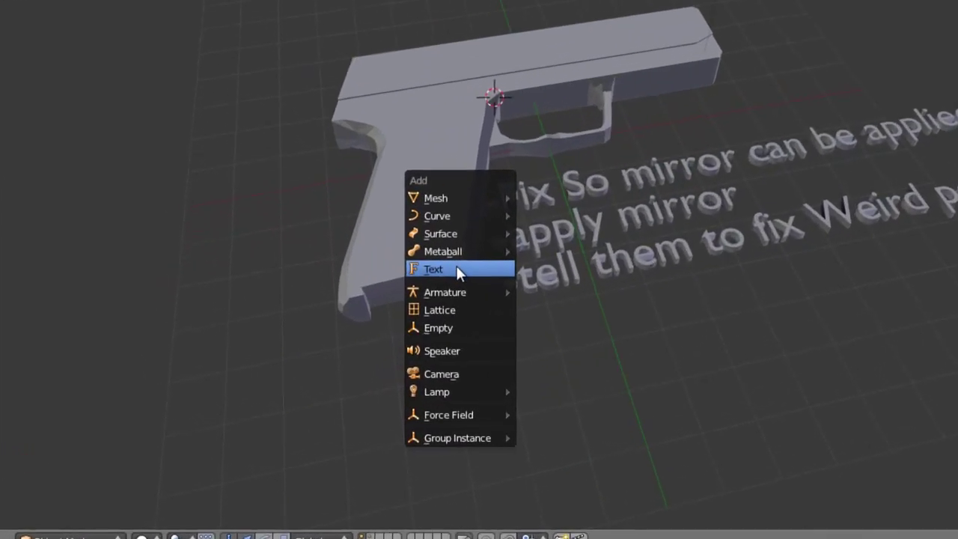
pyautogui.click(461, 267)
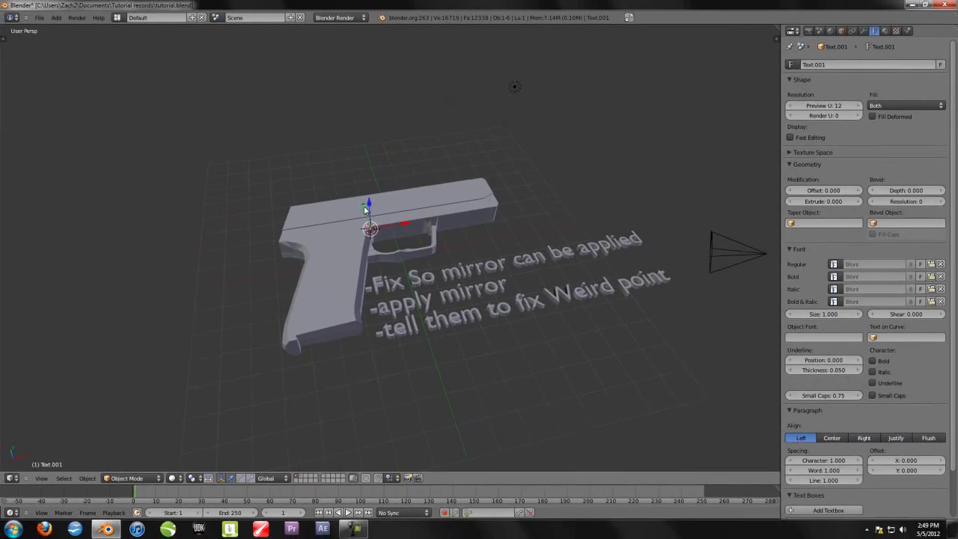
pyautogui.moveTo(364, 209); pyautogui.dragTo(413, 369)
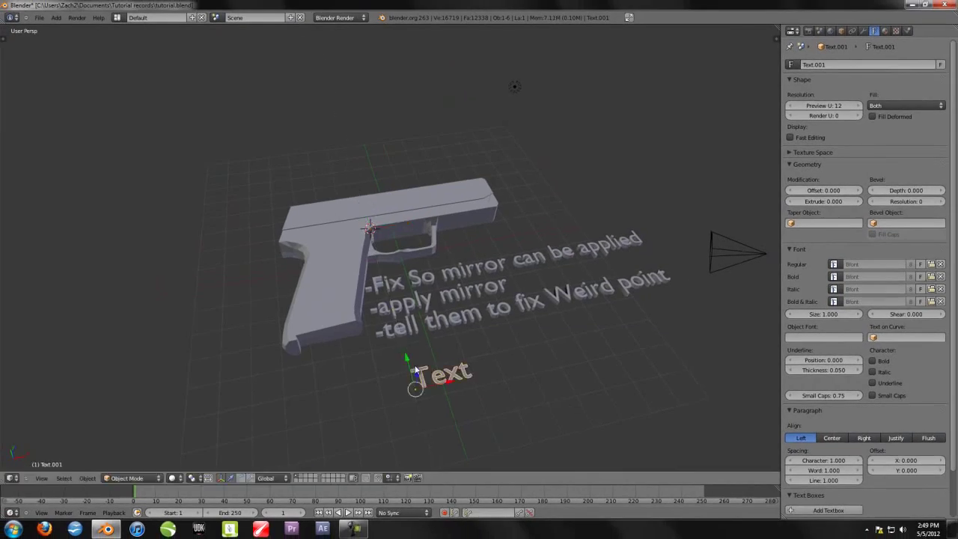
# Replace the new text object's default wording with "Whatever you want"
pyautogui.moveTo(413, 370); pyautogui.dragTo(396, 341, button='middle')
pyautogui.press('Tab')
pyautogui.press('BackSpace')
pyautogui.press('BackSpace')
pyautogui.press('BackSpace')
pyautogui.press('BackSpace')
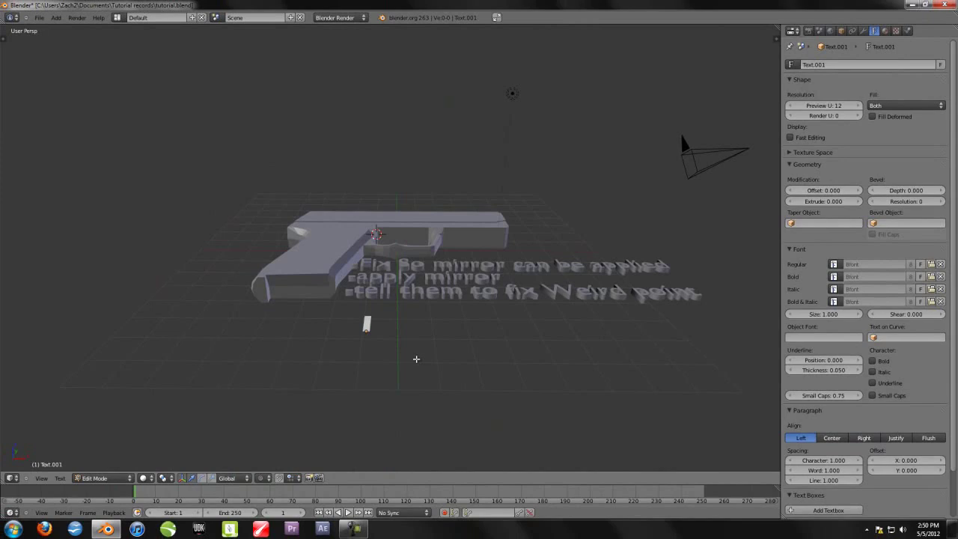
pyautogui.write('Whatever you')
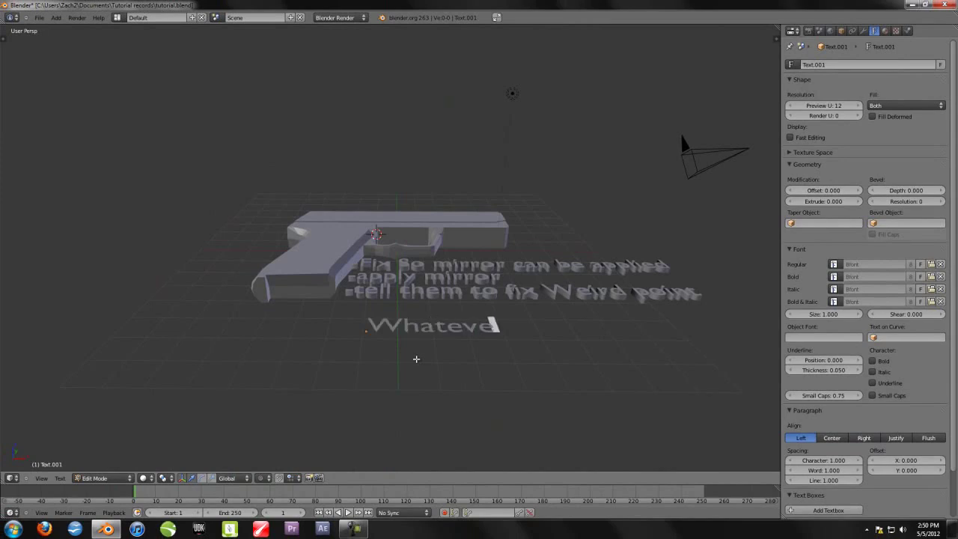
pyautogui.write(' wna')
pyautogui.press('BackSpace')
pyautogui.press('BackSpace')
pyautogui.write('ant')
pyautogui.press('Tab')
pyautogui.moveTo(416, 357); pyautogui.dragTo(532, 259, button='middle')
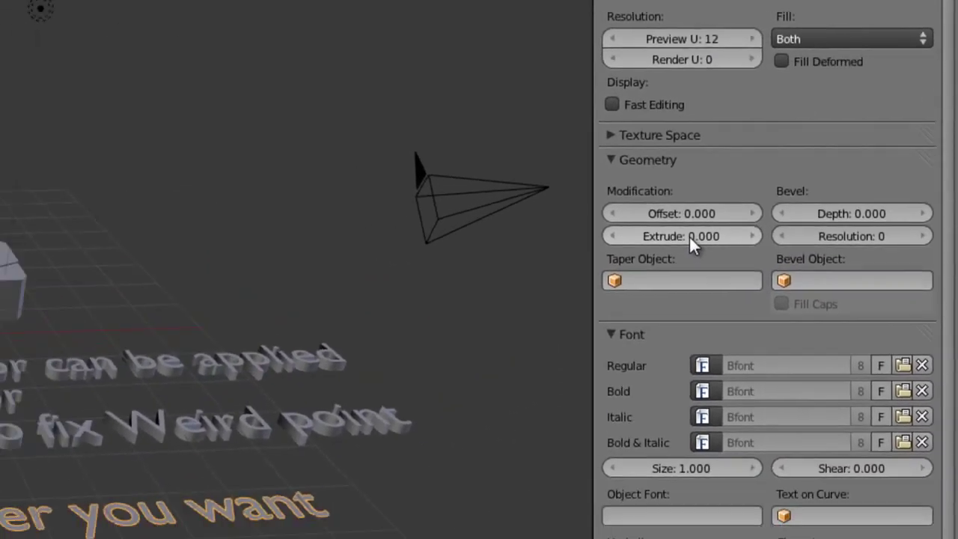
# Set the extrusion of the new text to 0.8
pyautogui.click(660, 263)
pyautogui.press('BackSpace')
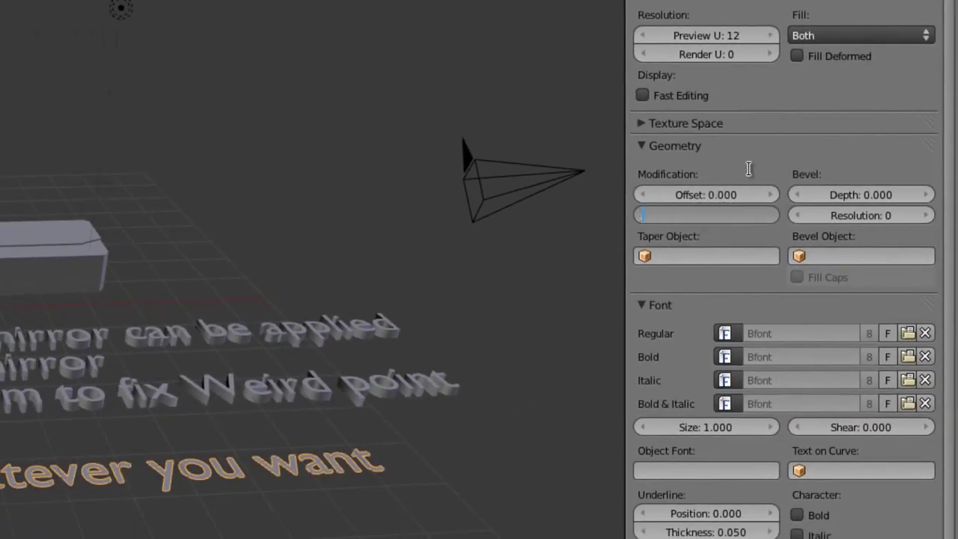
pyautogui.write('.8')
pyautogui.press('Return')
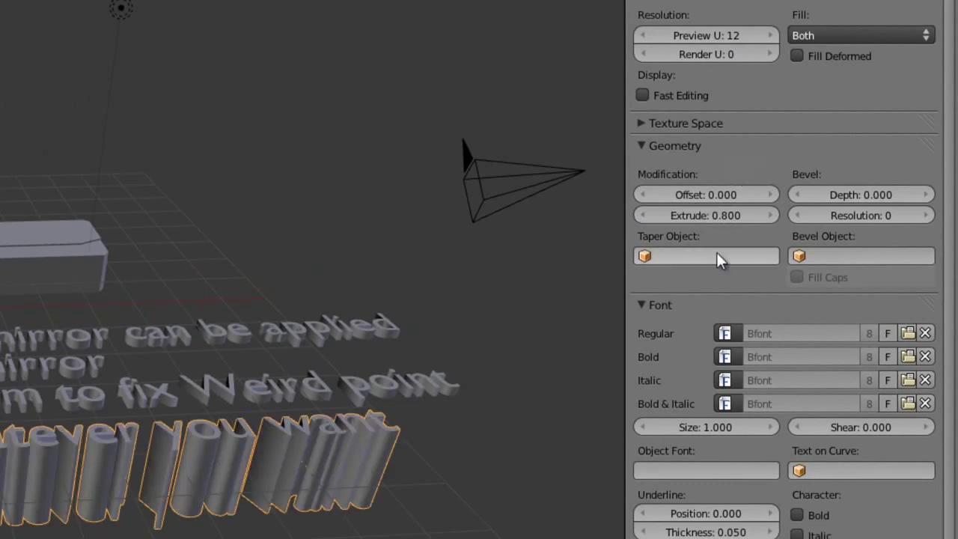
# Reduce the new text's extrusion to 0.08
pyautogui.click(697, 214)
pyautogui.write('0')
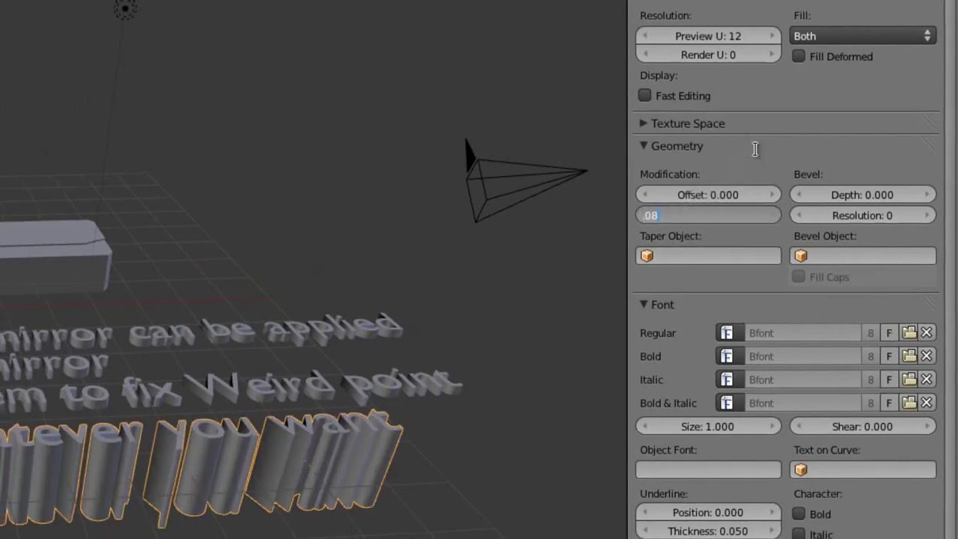
pyautogui.write('8')
pyautogui.press('Return')
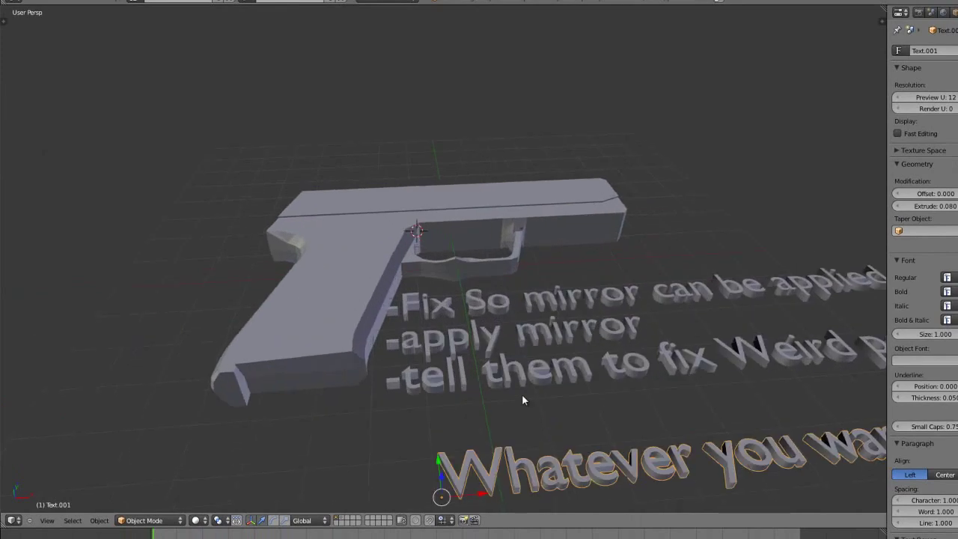
pyautogui.moveTo(526, 402); pyautogui.dragTo(516, 382, button='middle')
pyautogui.scroll(-1, 537, 364)
pyautogui.moveTo(582, 360); pyautogui.dragTo(579, 370, button='middle')
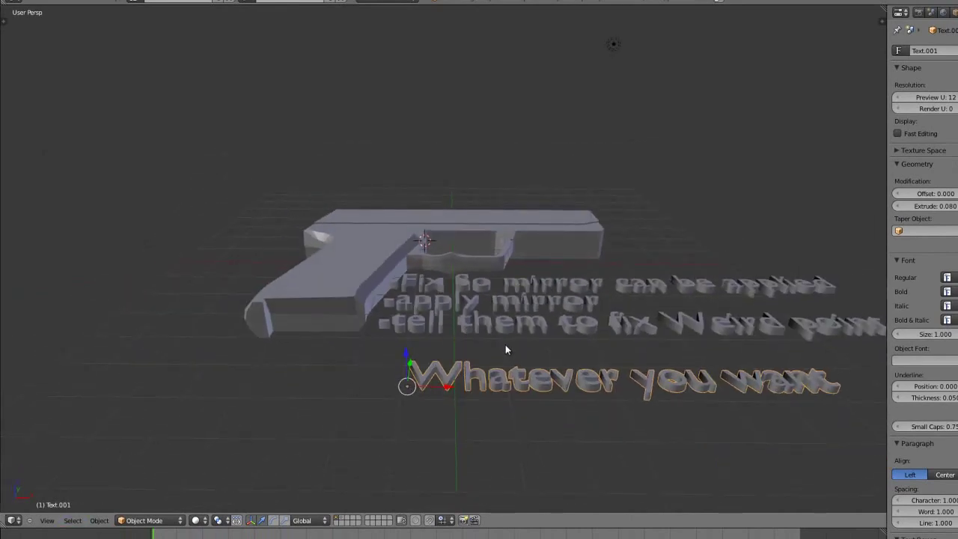
# Delete the last word of the new text and retype it as "want" in Edit Mode
pyautogui.press('Tab')
pyautogui.press('BackSpace')
pyautogui.press('BackSpace')
pyautogui.press('BackSpace')
pyautogui.press('BackSpace')
pyautogui.write('want.')
pyautogui.press('Tab')
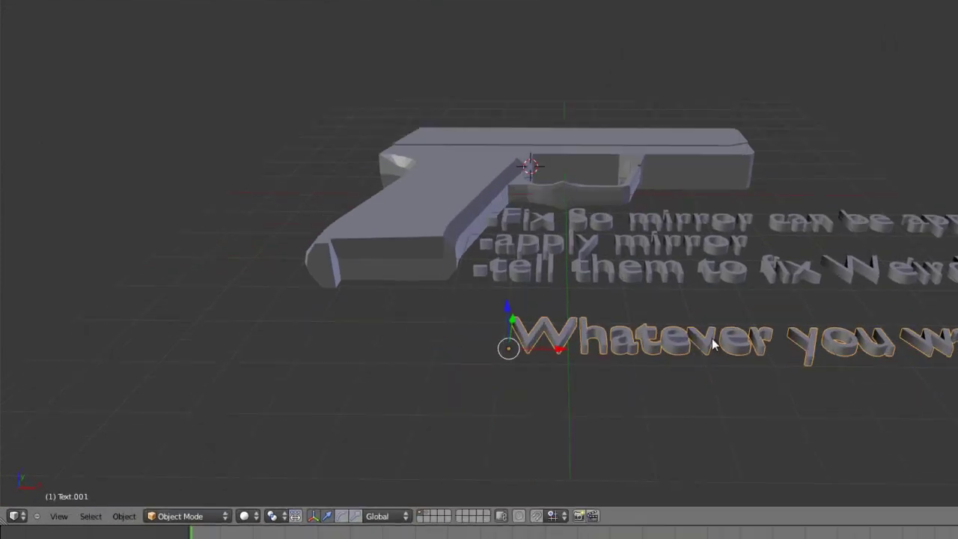
# Convert the new text object to a mesh and check its geometry in Edit Mode
pyautogui.click(249, 495)
pyautogui.moveTo(222, 117)
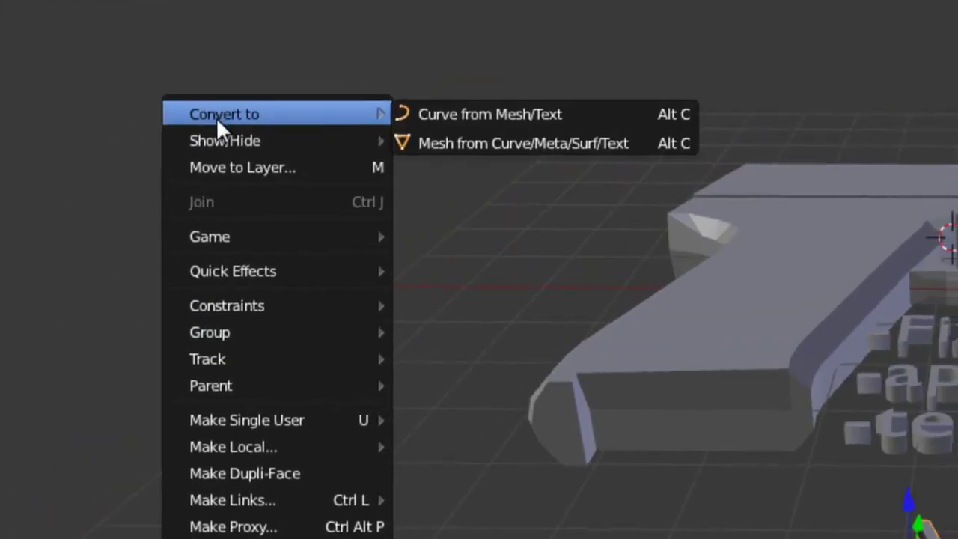
pyautogui.click(412, 199)
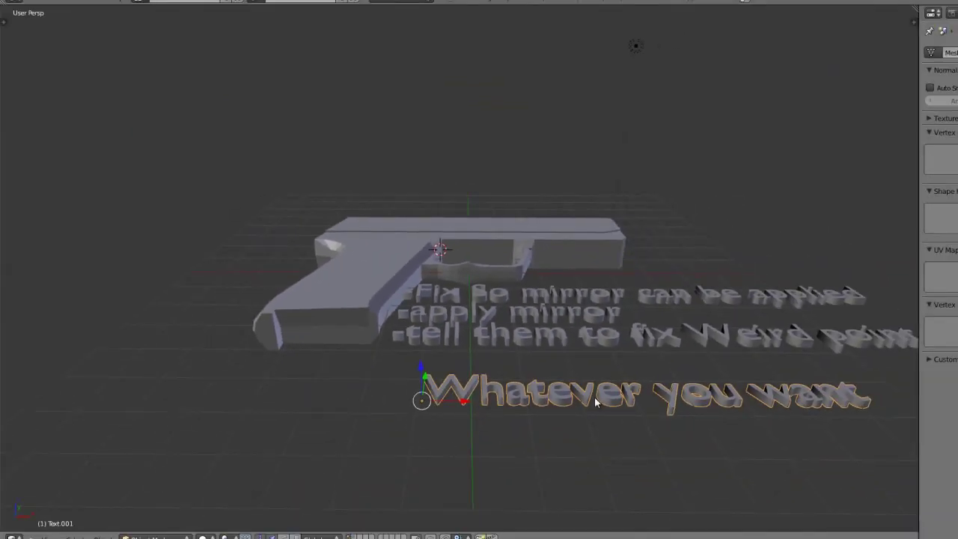
pyautogui.moveTo(540, 387); pyautogui.dragTo(529, 412, button='middle')
pyautogui.press('Tab')
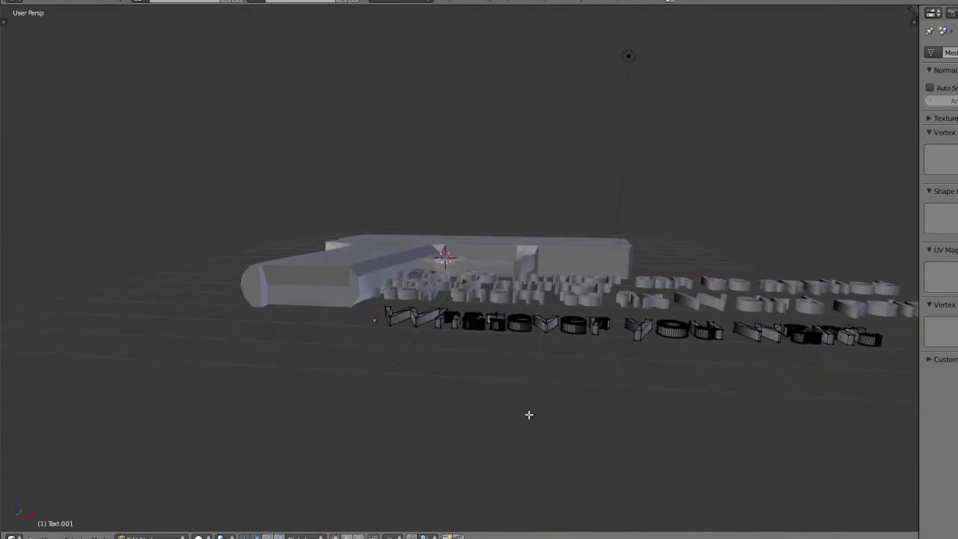
pyautogui.scroll(4, 529, 414)
pyautogui.scroll(-3, 525, 411)
pyautogui.press('Tab')
# Delete the converted "Whatever you want" text mesh
pyautogui.moveTo(474, 377); pyautogui.dragTo(489, 404, button='middle')
pyautogui.press('x')
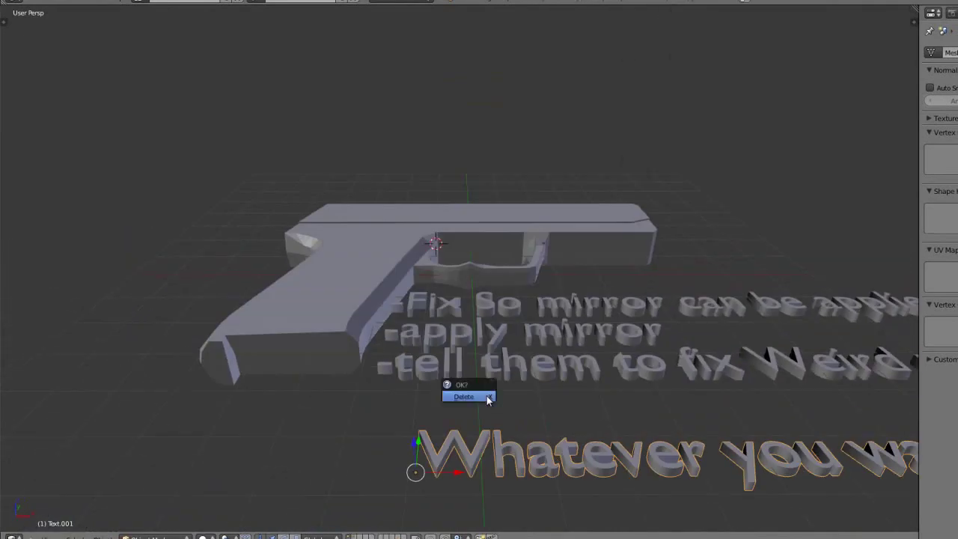
pyautogui.click(487, 398)
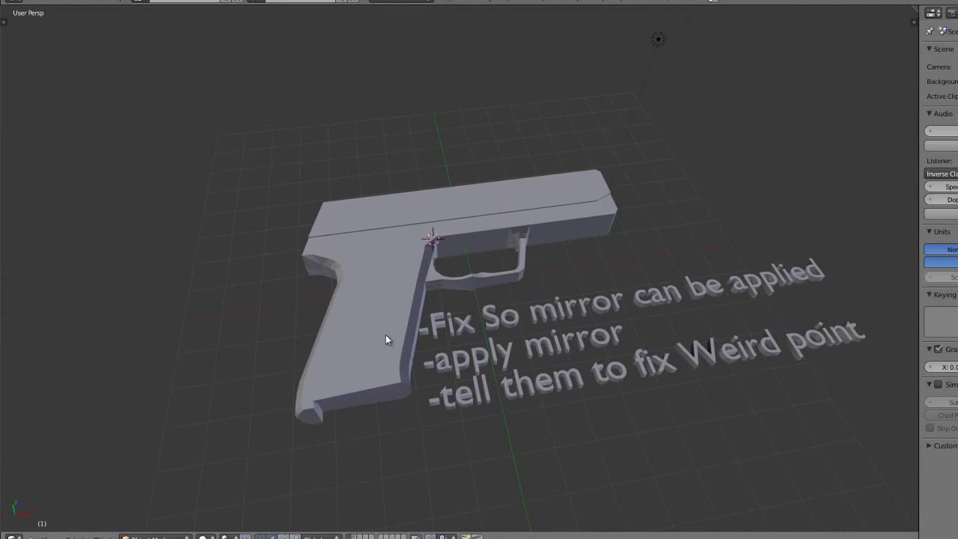
# Examine the pistol frame's mesh from several angles, comparing Edit Mode with Object Mode
pyautogui.rightClick(394, 368)
pyautogui.press('Tab')
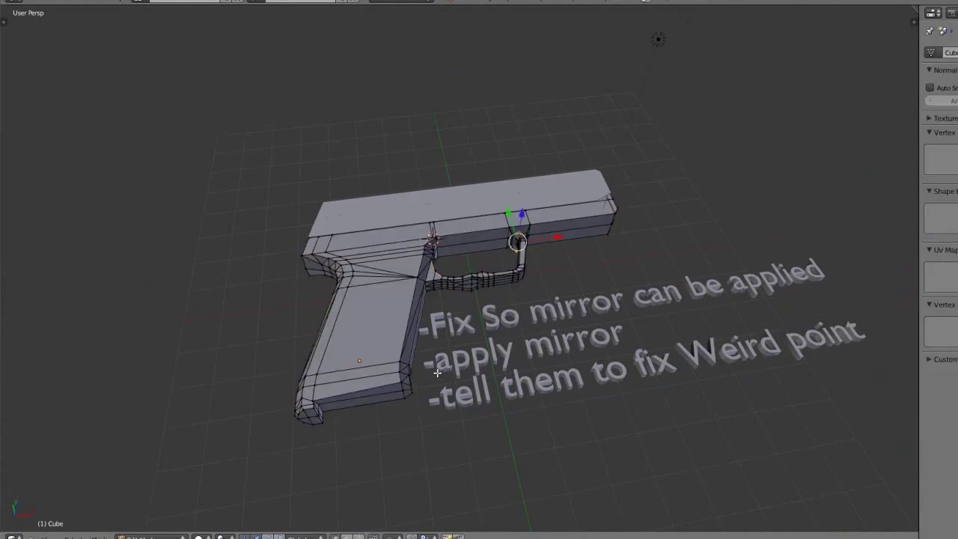
pyautogui.moveTo(430, 377); pyautogui.dragTo(486, 343, button='middle')
pyautogui.press('Tab')
pyautogui.press('Tab')
pyautogui.moveTo(396, 314); pyautogui.dragTo(459, 292, button='middle')
pyautogui.press('Tab')
pyautogui.press('Tab')
pyautogui.press('Tab')
pyautogui.rightClick(509, 295)
pyautogui.press('Tab')
pyautogui.moveTo(507, 349); pyautogui.dragTo(351, 363, button='middle')
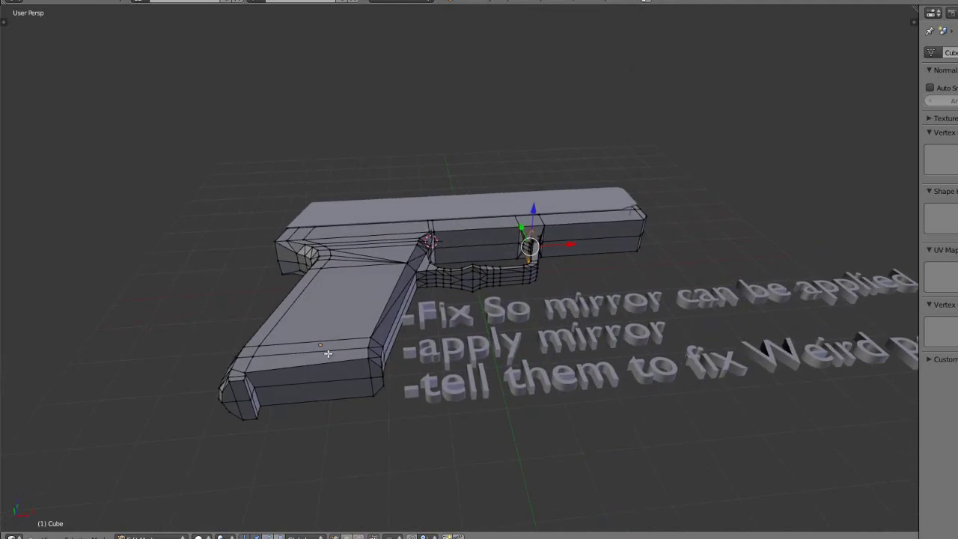
pyautogui.press('Tab')
pyautogui.moveTo(435, 335)
pyautogui.mouseDown(button='middle')
pyautogui.moveTo(505, 312)
pyautogui.moveTo(431, 318)
pyautogui.mouseUp(button='middle')
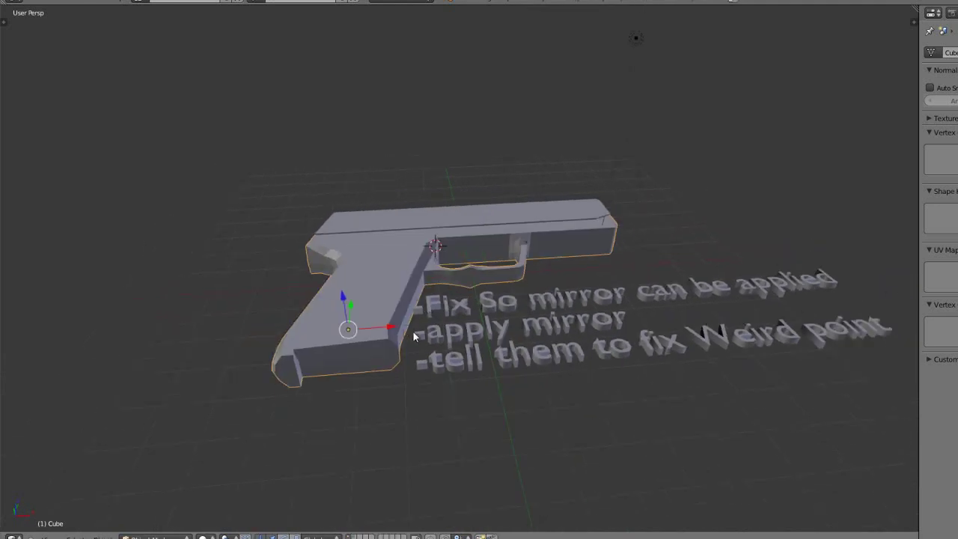
# Examine the trigger guard and the underside of the pistol frame up close
pyautogui.moveTo(417, 354); pyautogui.dragTo(385, 342, button='middle')
pyautogui.scroll(5, 481, 297)
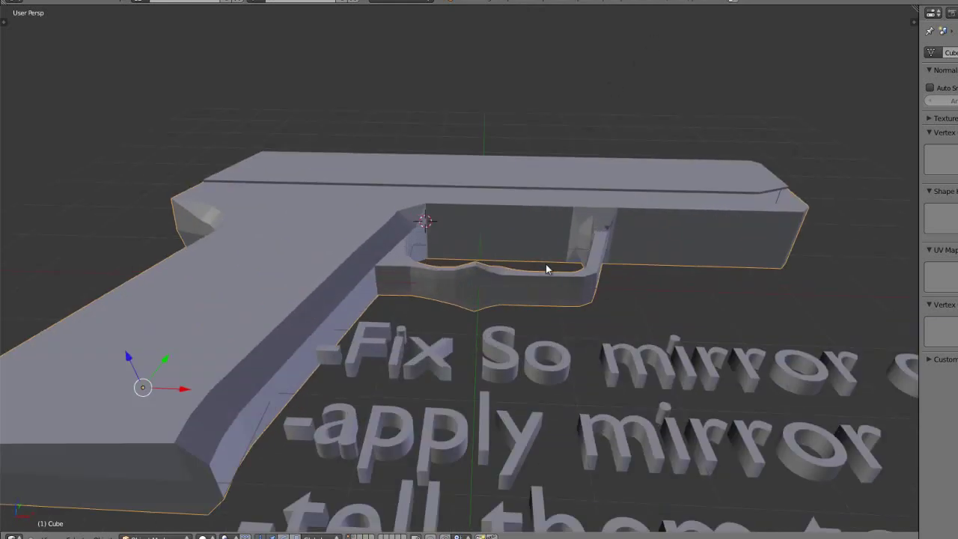
pyautogui.moveTo(547, 264); pyautogui.dragTo(567, 242, button='middle')
pyautogui.press('Tab')
pyautogui.moveTo(514, 277); pyautogui.dragTo(523, 182, button='middle')
pyautogui.press('Tab')
pyautogui.scroll(-4, 465, 324)
# Delete the text object holding the three lines of mirror notes
pyautogui.moveTo(464, 319); pyautogui.dragTo(479, 357, button='middle')
pyautogui.rightClick(461, 361)
pyautogui.scroll(-1, 455, 359)
pyautogui.press('x')
pyautogui.click(429, 354)
pyautogui.scroll(-2, 442, 363)
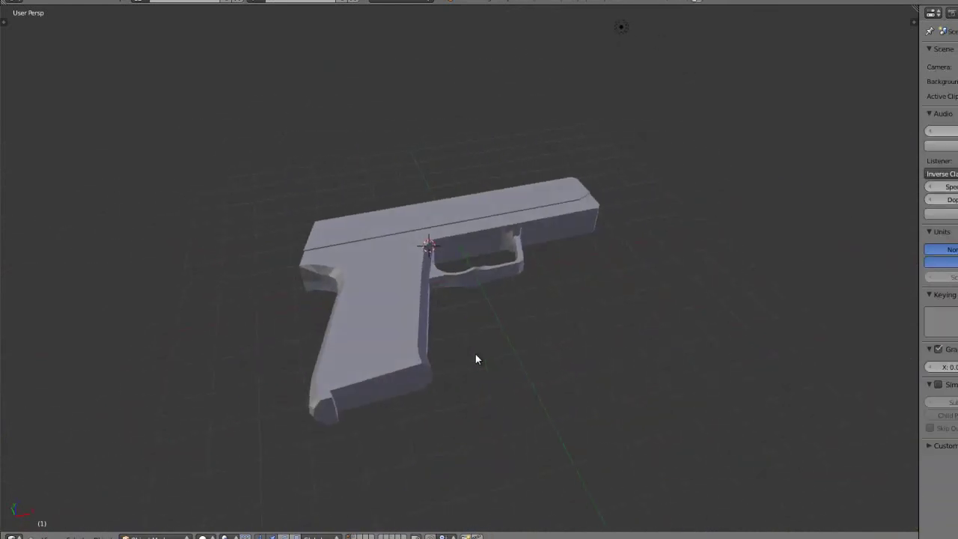
# Open the pistol frame in Edit Mode, turn off Limit selection to visible, and switch to the front view
pyautogui.scroll(5, 479, 357)
pyautogui.rightClick(395, 348)
pyautogui.press('Tab')
pyautogui.moveTo(395, 348); pyautogui.dragTo(452, 323, button='middle')
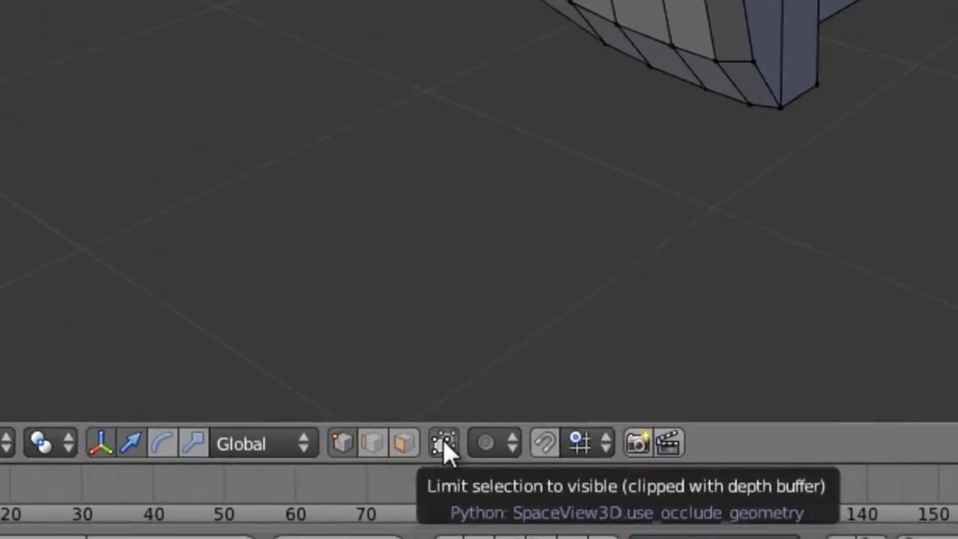
pyautogui.click(443, 441)
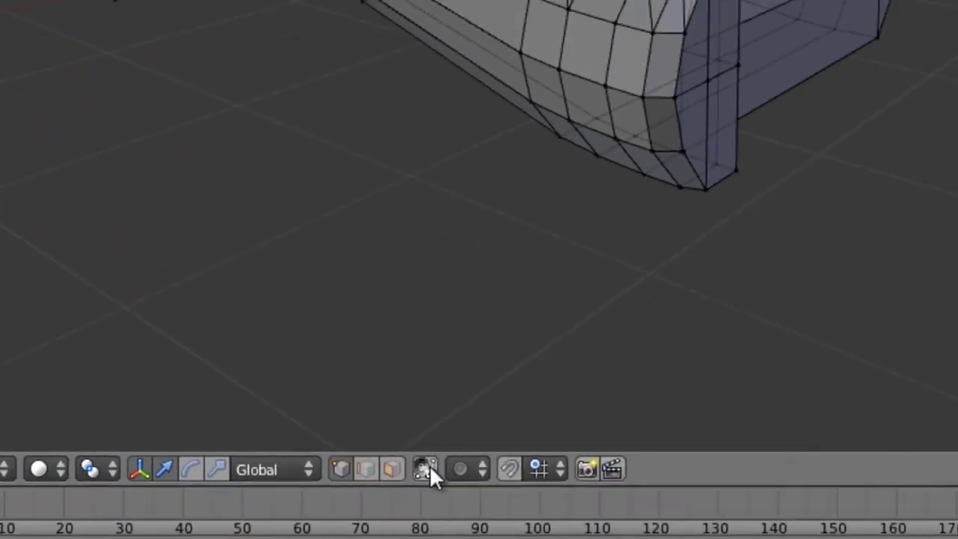
pyautogui.moveTo(481, 385); pyautogui.dragTo(427, 391, button='middle')
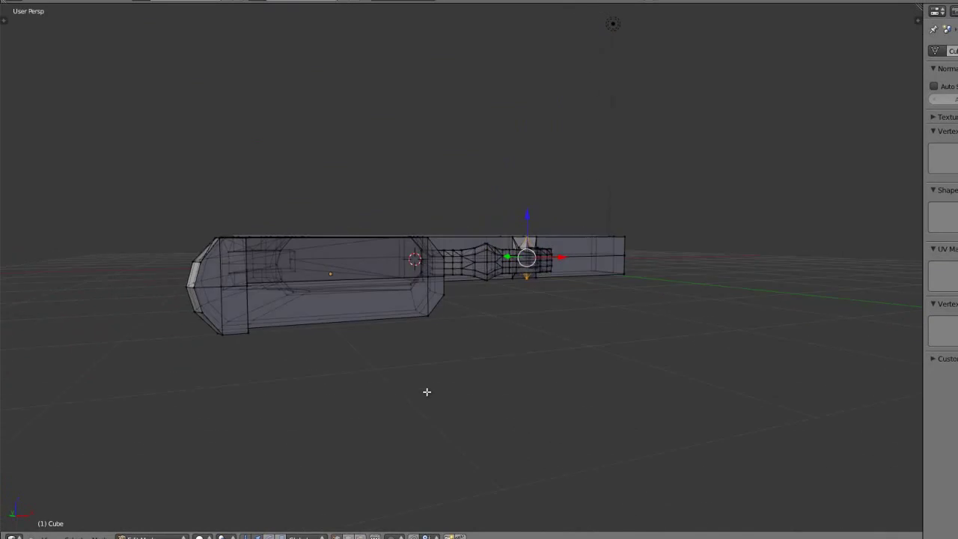
pyautogui.press('KP_1')
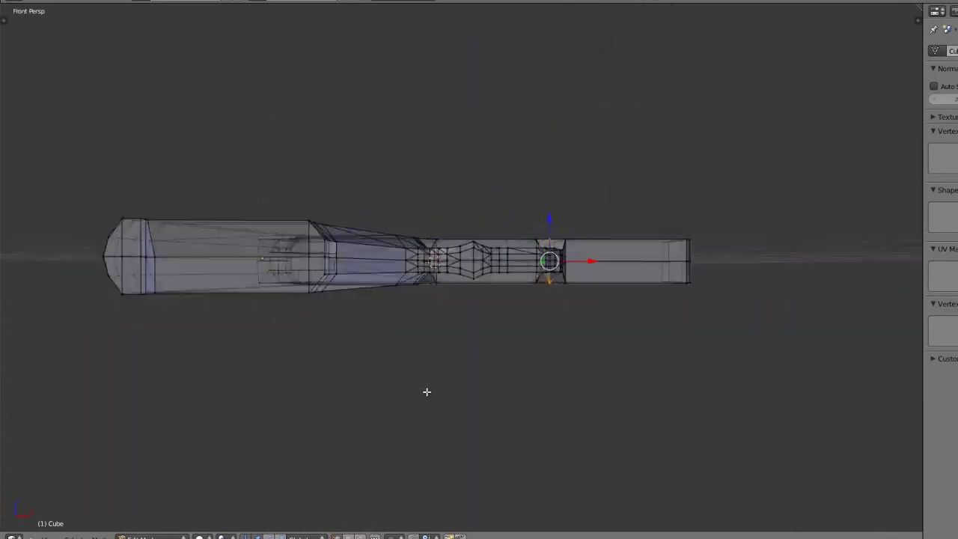
# Box-select the lower half of the frame mesh along its full length, delete it, and return to Object Mode
pyautogui.press('a')
pyautogui.press('b')
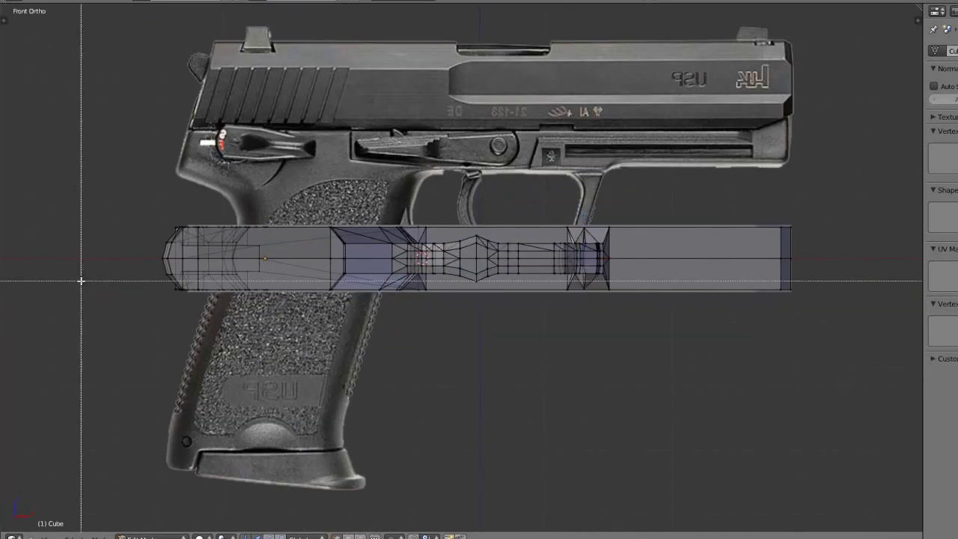
pyautogui.moveTo(72, 259); pyautogui.dragTo(752, 371)
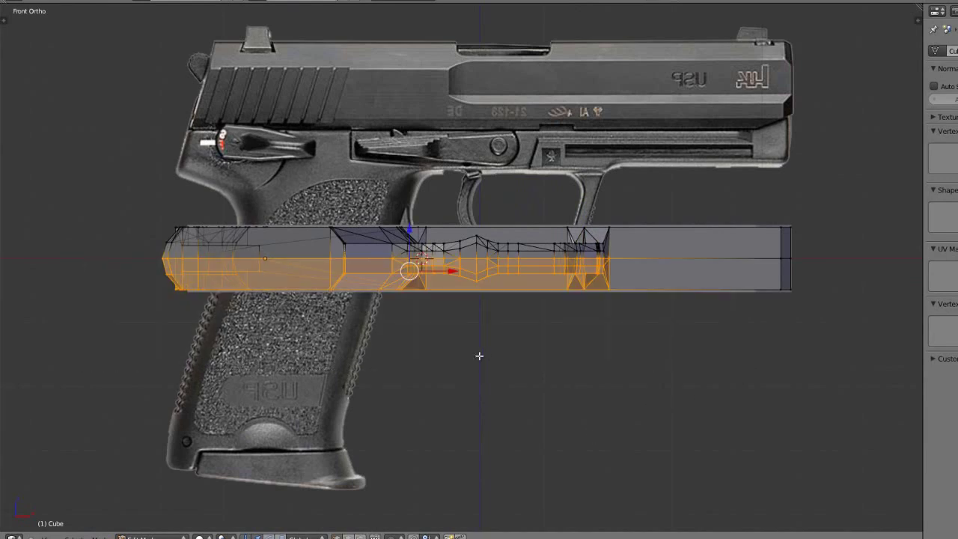
pyautogui.press('b')
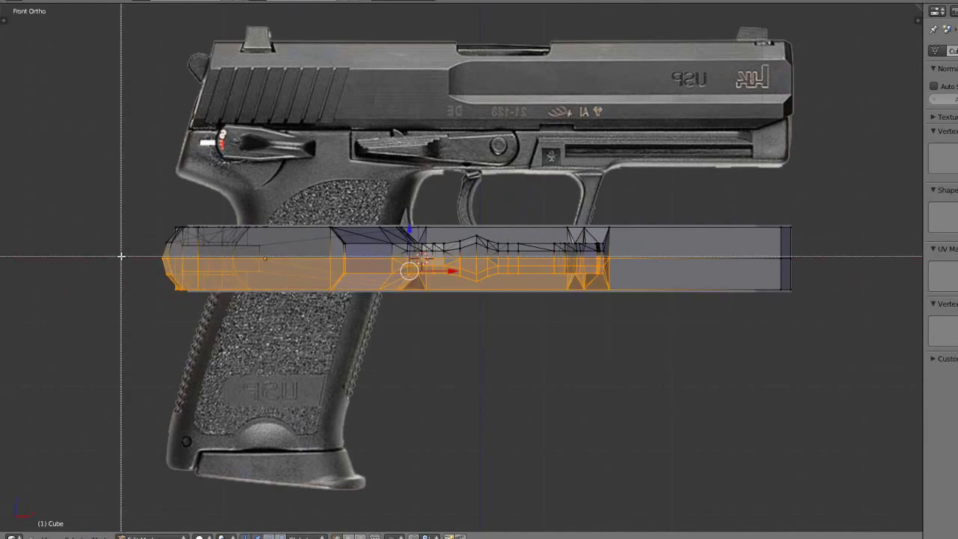
pyautogui.moveTo(121, 257); pyautogui.dragTo(872, 361)
pyautogui.press('x')
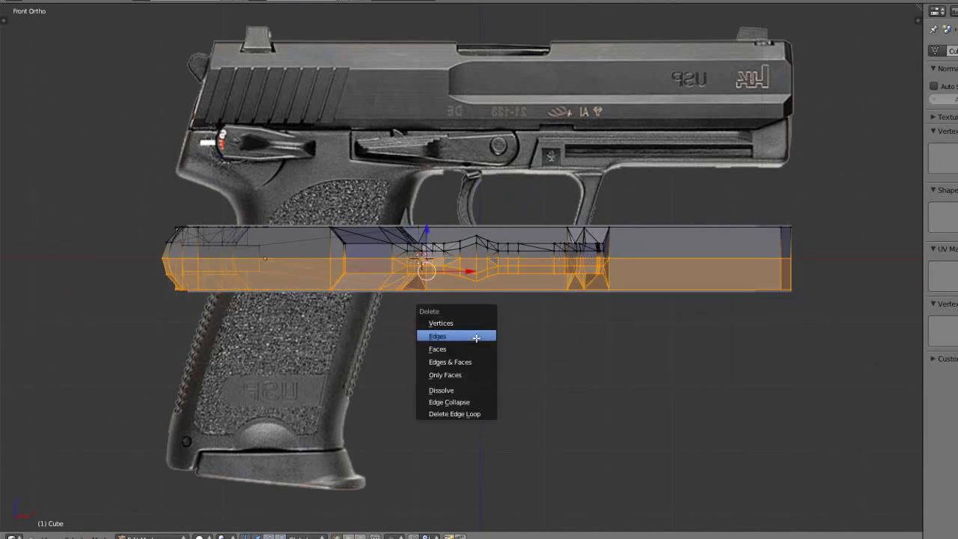
pyautogui.click(473, 344)
pyautogui.moveTo(474, 338); pyautogui.dragTo(368, 324, button='middle')
pyautogui.moveTo(301, 297); pyautogui.dragTo(310, 411, button='middle')
pyautogui.press('Tab')
# Move the pistol slide to layer 2 and display that layer
pyautogui.press('KP_5')
pyautogui.scroll(-5, 219, 364)
pyautogui.rightClick(220, 355)
pyautogui.press('m')
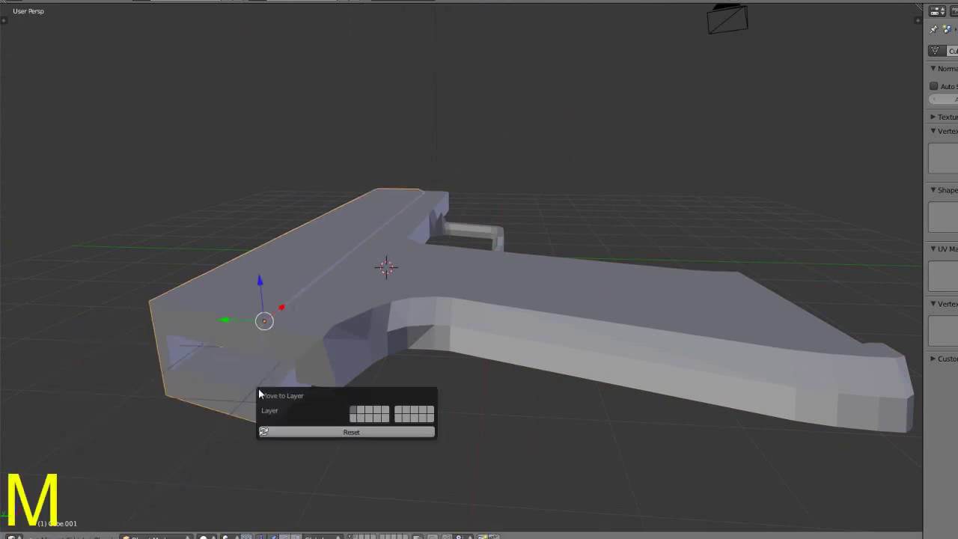
pyautogui.click(360, 410)
pyautogui.click(355, 536)
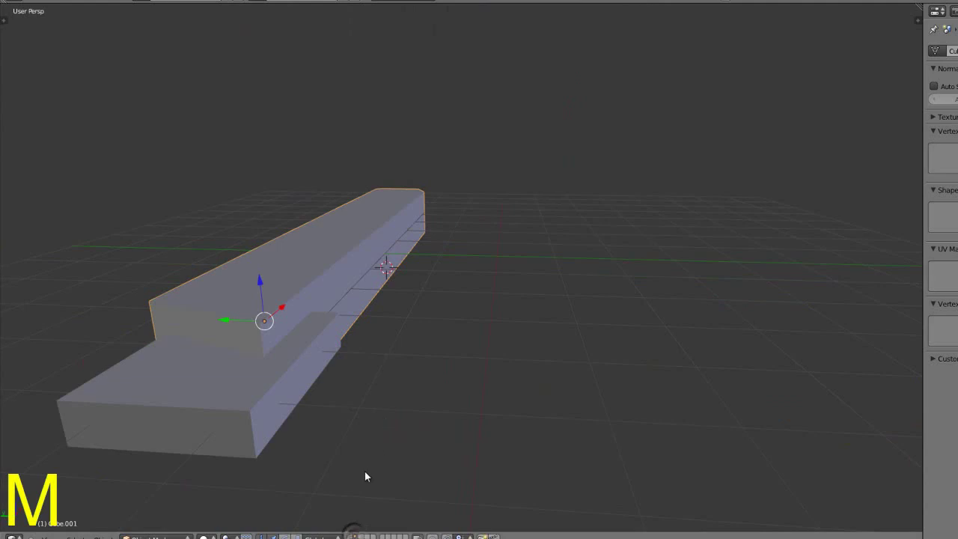
# Check the slide on its layer, switch back to layer 1, and select the pistol frame
pyautogui.moveTo(365, 470); pyautogui.dragTo(408, 355, button='middle')
pyautogui.moveTo(427, 389); pyautogui.dragTo(424, 515, button='middle')
pyautogui.click(352, 535)
pyautogui.moveTo(503, 404); pyautogui.dragTo(429, 345, button='middle')
pyautogui.rightClick(428, 344)
pyautogui.moveTo(446, 458); pyautogui.dragTo(426, 403, button='middle')
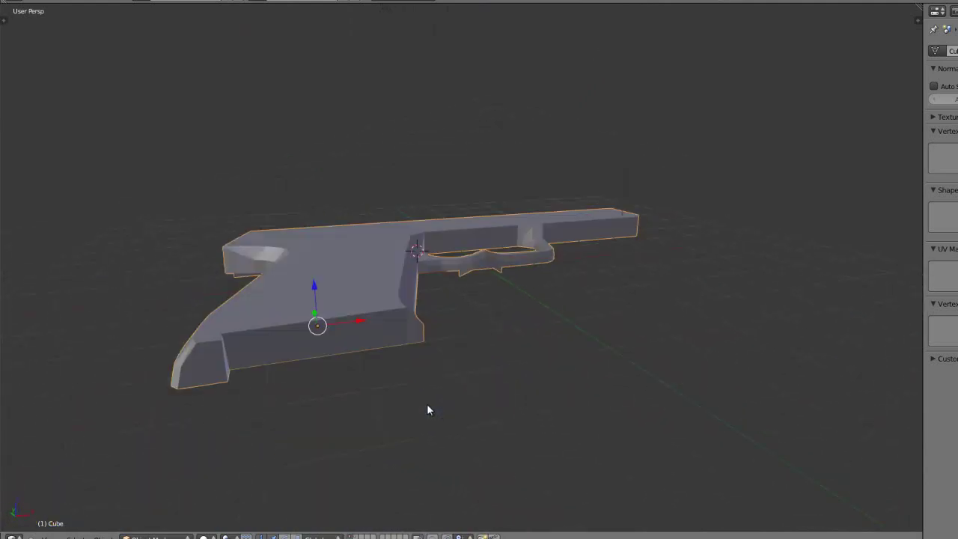
# In Edit Mode from the front view, box-select the leftover frame geometry below the centre line and delete it
pyautogui.press('KP_1')
pyautogui.press('Tab')
pyautogui.scroll(3, 428, 404)
pyautogui.press('b')
pyautogui.moveTo(64, 263); pyautogui.dragTo(664, 422)
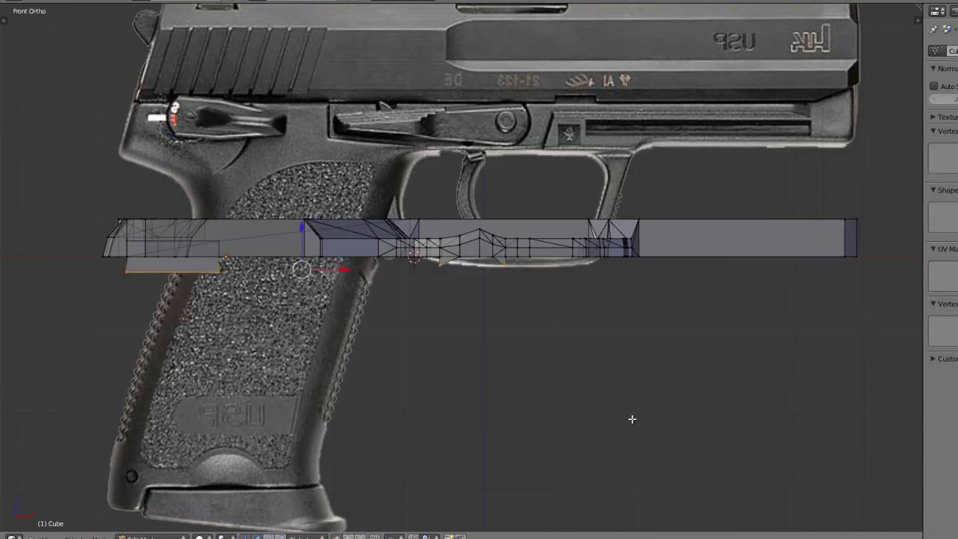
pyautogui.moveTo(372, 322); pyautogui.dragTo(471, 285, button='middle')
pyautogui.press('x')
pyautogui.click(382, 306)
# In perspective view, select the stray vertex hanging below the centre line at the frame's rear and delete it
pyautogui.press('KP_5')
pyautogui.scroll(-2, 441, 288)
pyautogui.rightClick(315, 282)
pyautogui.moveTo(277, 284); pyautogui.dragTo(332, 289)
pyautogui.press('x')
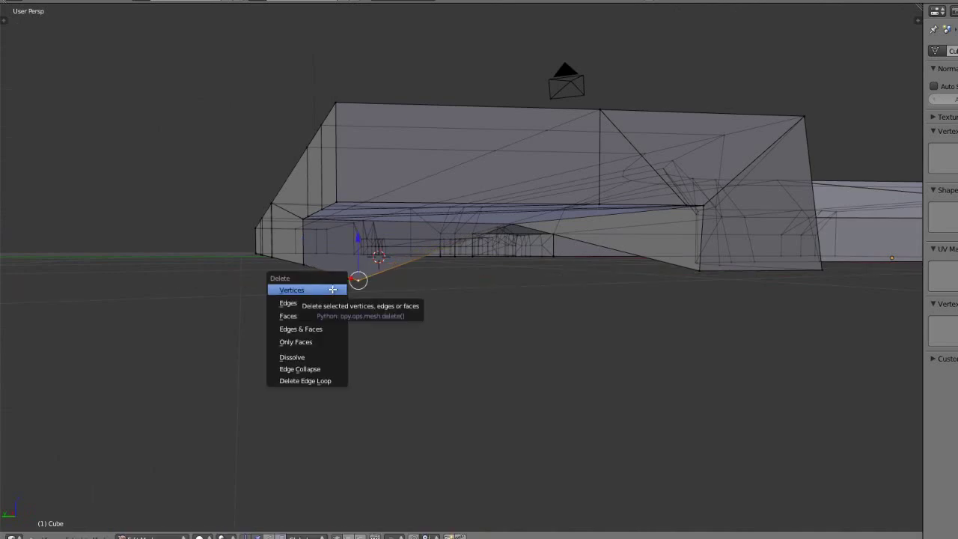
pyautogui.click(332, 288)
# Switch to face selection and delete the stray triangular face across the recess at the frame's rear
pyautogui.scroll(-2, 349, 271)
pyautogui.moveTo(391, 270)
pyautogui.mouseDown(button='middle')
pyautogui.moveTo(344, 265)
pyautogui.moveTo(387, 266)
pyautogui.mouseUp(button='middle')
pyautogui.scroll(2, 387, 266)
pyautogui.moveTo(533, 228); pyautogui.dragTo(581, 228, button='middle')
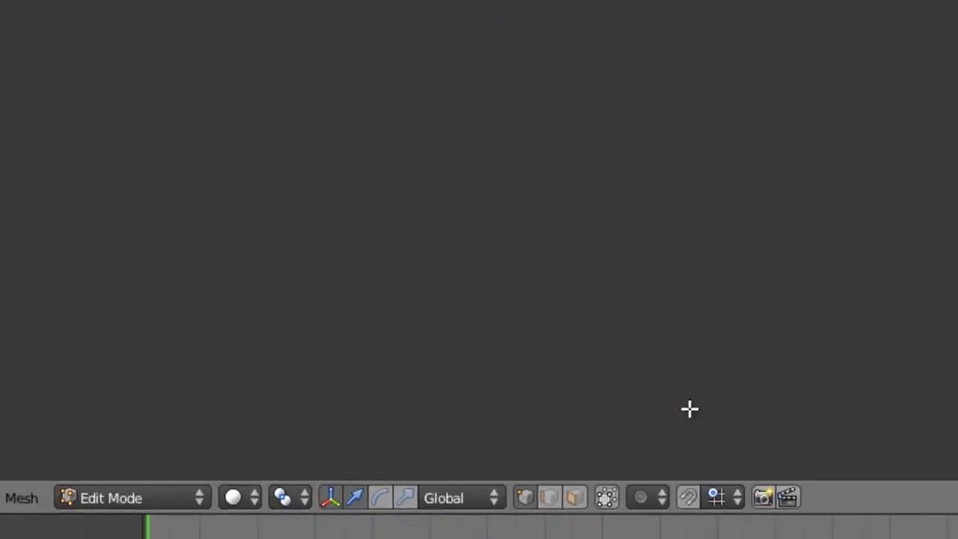
pyautogui.click(360, 537)
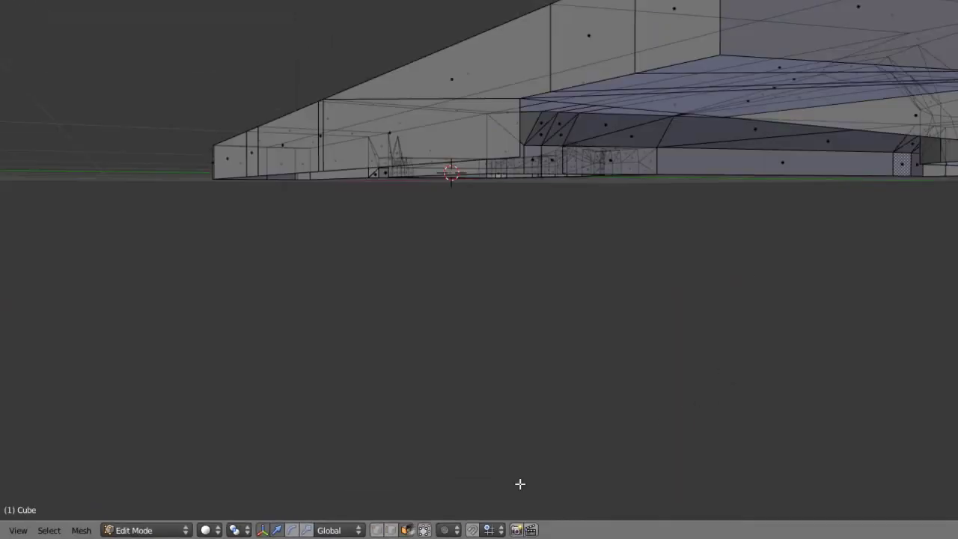
pyautogui.rightClick(919, 110)
pyautogui.moveTo(789, 159); pyautogui.dragTo(761, 165, button='middle')
pyautogui.press('x')
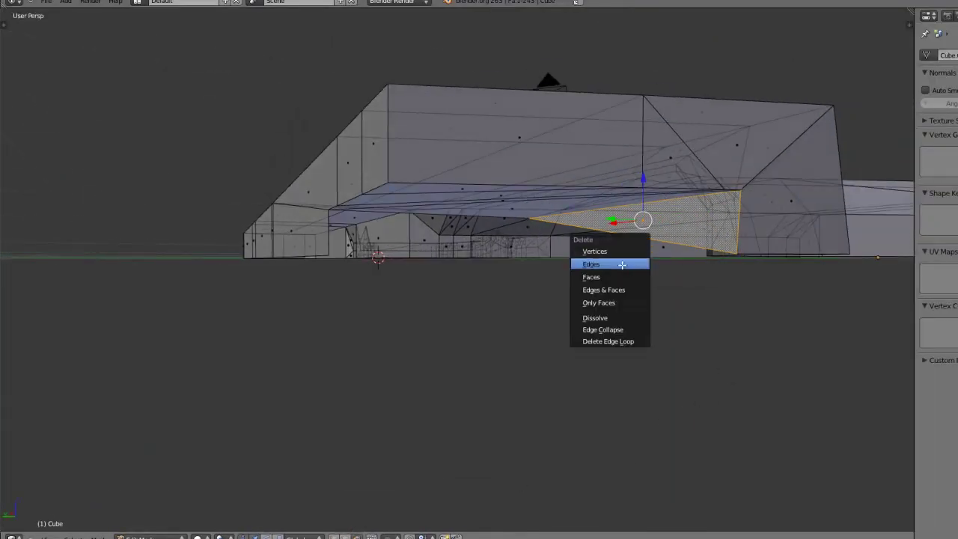
pyautogui.click(614, 276)
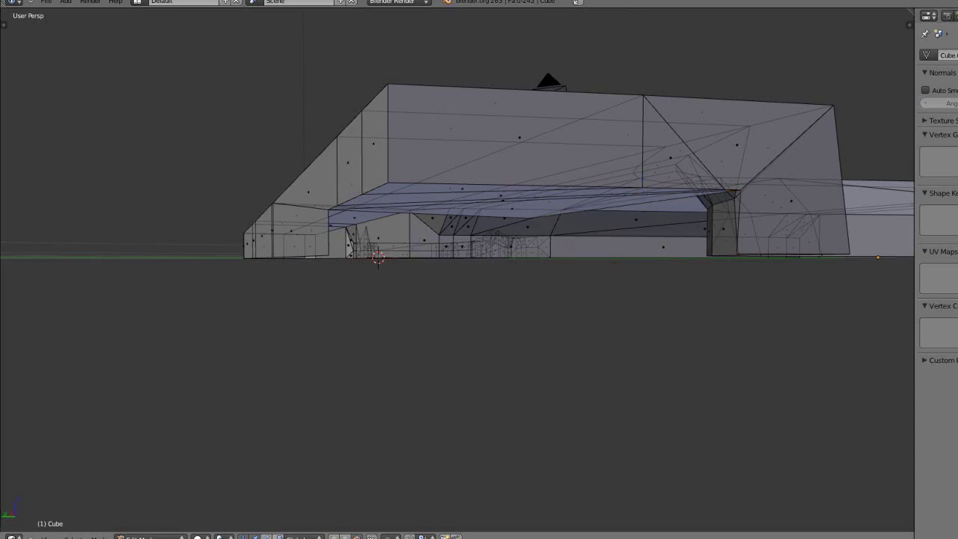
# Delete the two triangular faces in the lower row of the trigger guard, on either side of its raised middle
pyautogui.moveTo(621, 269); pyautogui.dragTo(459, 285, button='middle')
pyautogui.moveTo(484, 317); pyautogui.dragTo(403, 287, button='middle')
pyautogui.scroll(3, 483, 318)
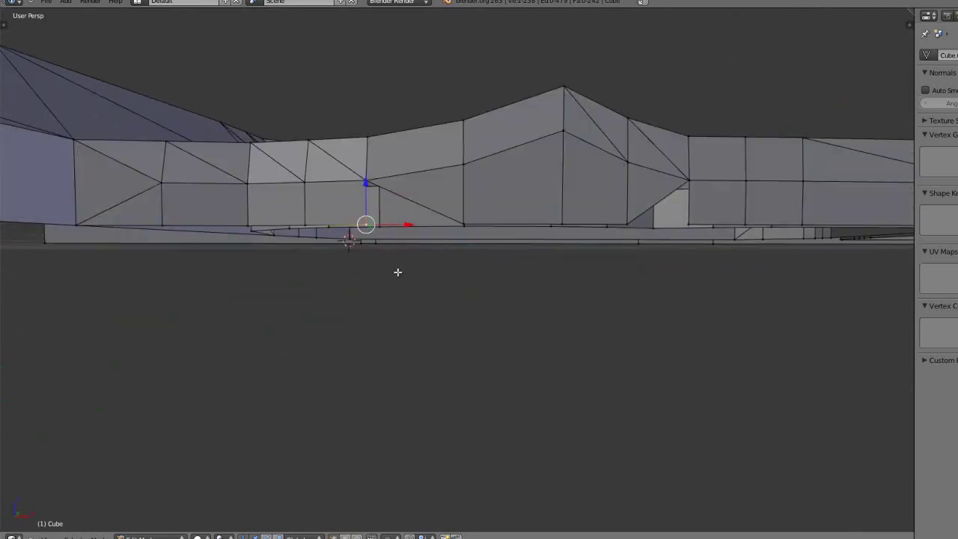
pyautogui.rightClick(464, 223)
pyautogui.click(357, 537)
pyautogui.rightClick(428, 191)
pyautogui.keyDown('shift'); pyautogui.rightClick(638, 185); pyautogui.keyUp('shift')
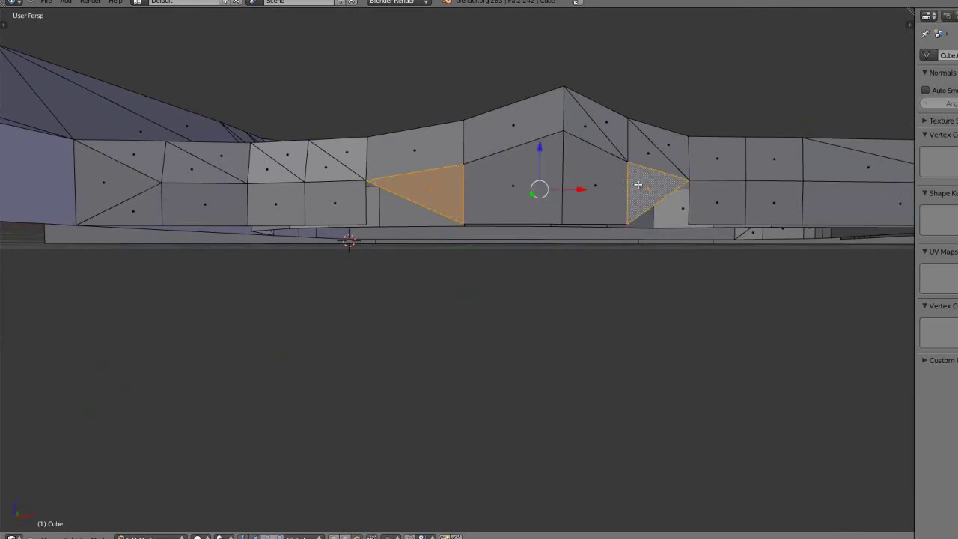
pyautogui.press('x')
pyautogui.click(638, 185)
# Rebuild the rear gap in the trigger guard by extruding and merging a lower corner vertex, then filling a four-sided face
pyautogui.moveTo(538, 231); pyautogui.dragTo(435, 236, button='middle')
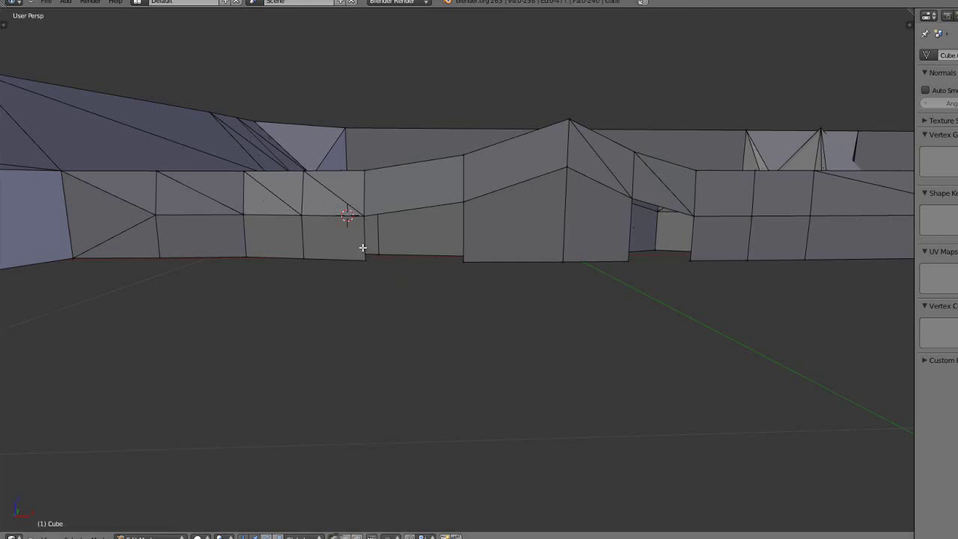
pyautogui.press('e')
pyautogui.click(414, 274)
pyautogui.keyDown('shift'); pyautogui.rightClick(461, 260); pyautogui.keyUp('shift')
pyautogui.press('w')
pyautogui.click(460, 259)
pyautogui.click(425, 260)
pyautogui.keyDown('shift'); pyautogui.rightClick(364, 260); pyautogui.keyUp('shift')
pyautogui.keyDown('shift'); pyautogui.rightClick(364, 216); pyautogui.keyUp('shift')
pyautogui.keyDown('shift'); pyautogui.rightClick(463, 202); pyautogui.keyUp('shift')
pyautogui.press('f')
# Close the front gap in the trigger guard with an extruded and merged lower edge and a four-sided face
pyautogui.rightClick(629, 200)
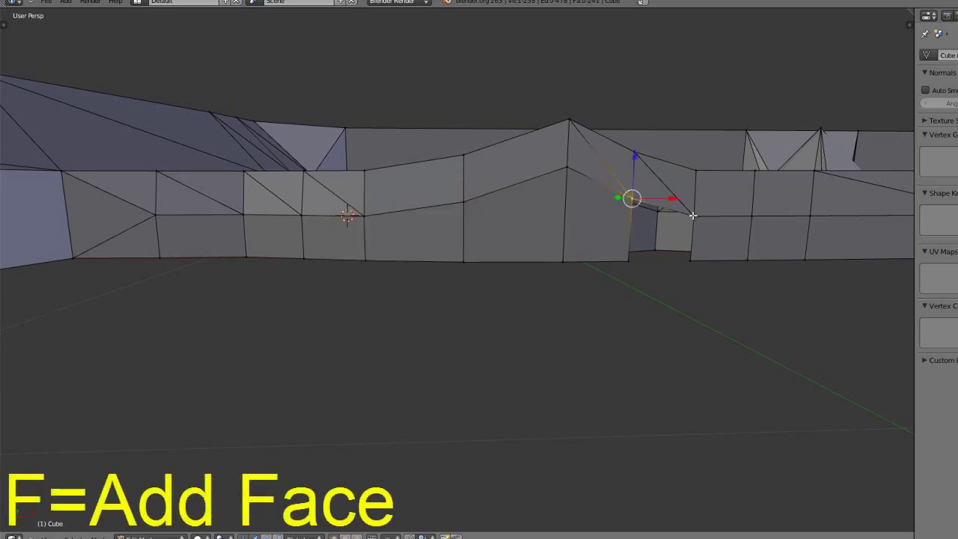
pyautogui.keyDown('shift'); pyautogui.rightClick(691, 261); pyautogui.keyUp('shift')
pyautogui.rightClick(631, 265)
pyautogui.press('e')
pyautogui.click(684, 280)
pyautogui.press('w')
pyautogui.click(690, 265)
pyautogui.click(690, 265)
pyautogui.keyDown('shift'); pyautogui.rightClick(622, 265); pyautogui.keyUp('shift')
pyautogui.keyDown('shift'); pyautogui.rightClick(635, 199); pyautogui.keyUp('shift')
pyautogui.press('f')
pyautogui.press('a')
# Examine the repaired trigger guard from several angles for remaining gaps
pyautogui.moveTo(479, 282); pyautogui.dragTo(392, 317, button='middle')
pyautogui.scroll(-3, 392, 317)
pyautogui.moveTo(447, 262); pyautogui.dragTo(432, 272, button='middle')
pyautogui.scroll(1, 451, 270)
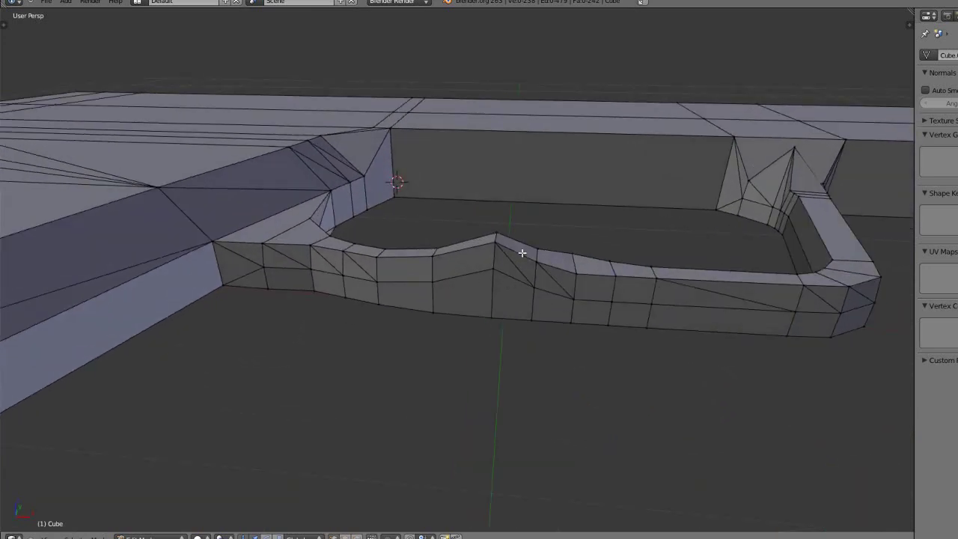
pyautogui.scroll(-1, 457, 274)
pyautogui.moveTo(344, 293); pyautogui.dragTo(341, 269, button='middle')
pyautogui.scroll(2, 376, 291)
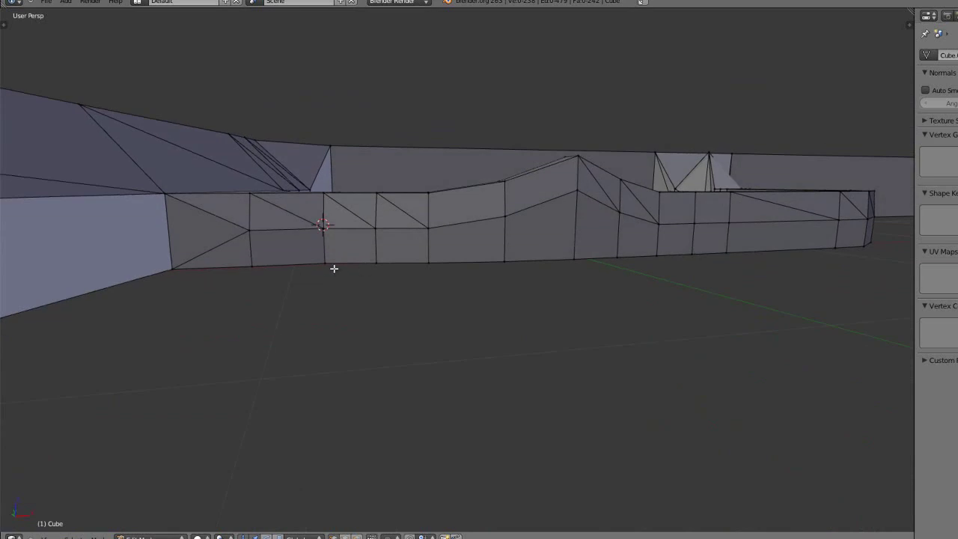
pyautogui.moveTo(277, 252); pyautogui.dragTo(273, 248, button='middle')
pyautogui.scroll(-2, 436, 215)
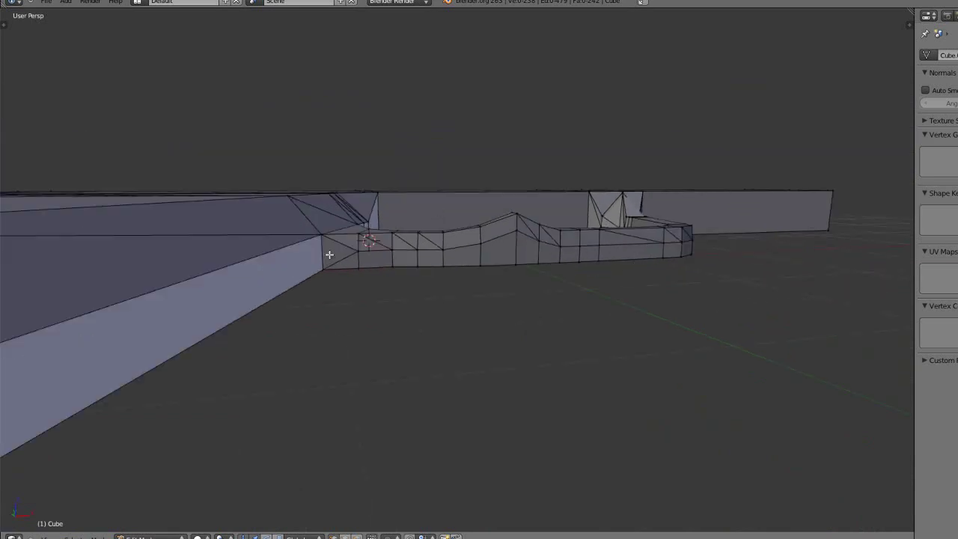
# Extrude the corner vertex of the open recess at the frame's rear straight down along the Z axis
pyautogui.moveTo(244, 179)
pyautogui.mouseDown(button='middle')
pyautogui.moveTo(321, 274)
pyautogui.moveTo(302, 252)
pyautogui.moveTo(411, 246)
pyautogui.moveTo(453, 257)
pyautogui.moveTo(447, 237)
pyautogui.moveTo(438, 241)
pyautogui.moveTo(460, 241)
pyautogui.moveTo(449, 246)
pyautogui.moveTo(452, 220)
pyautogui.moveTo(479, 136)
pyautogui.moveTo(397, 169)
pyautogui.moveTo(742, 131)
pyautogui.moveTo(637, 167)
pyautogui.moveTo(658, 184)
pyautogui.moveTo(562, 244)
pyautogui.moveTo(515, 253)
pyautogui.mouseUp(button='middle')
pyautogui.scroll(3, 450, 257)
pyautogui.scroll(-1, 450, 227)
pyautogui.press('z')
pyautogui.press('z')
pyautogui.press('g')
pyautogui.press('z')
pyautogui.click(499, 343)
# Set the extruded vertex's local Z coordinate to 0 so it lies on the mirror plane
pyautogui.moveTo(353, 297); pyautogui.dragTo(423, 296, button='middle')
pyautogui.moveTo(322, 281); pyautogui.dragTo(522, 317, button='middle')
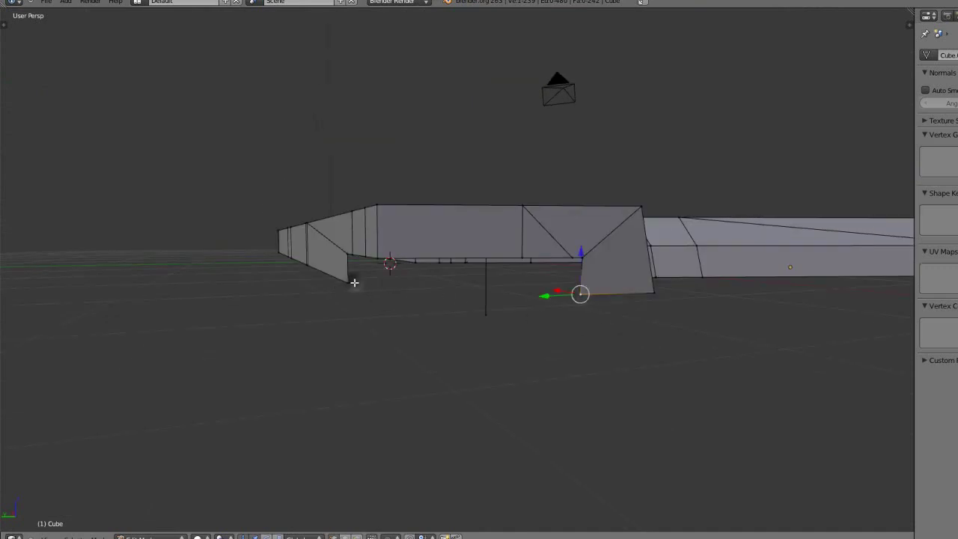
pyautogui.press('n')
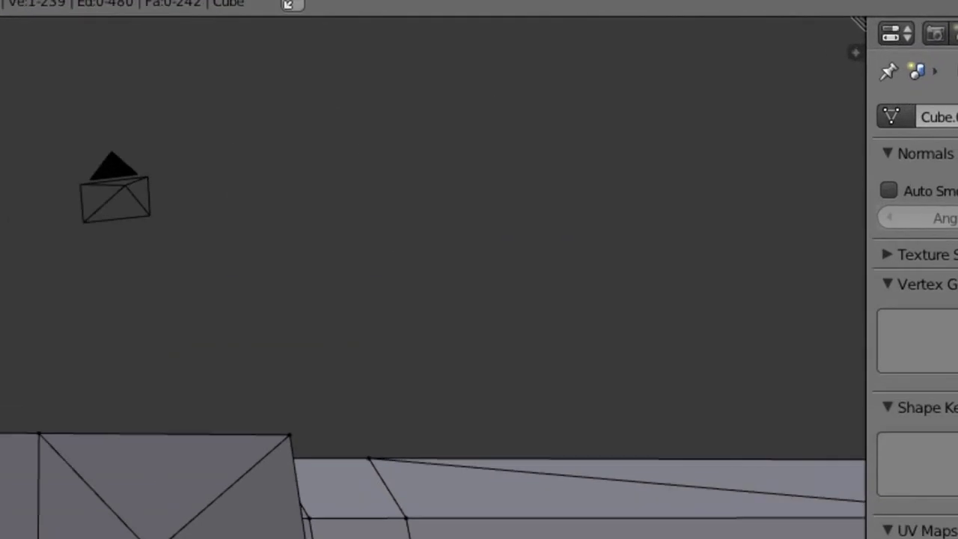
pyautogui.press('n')
pyautogui.click(720, 161)
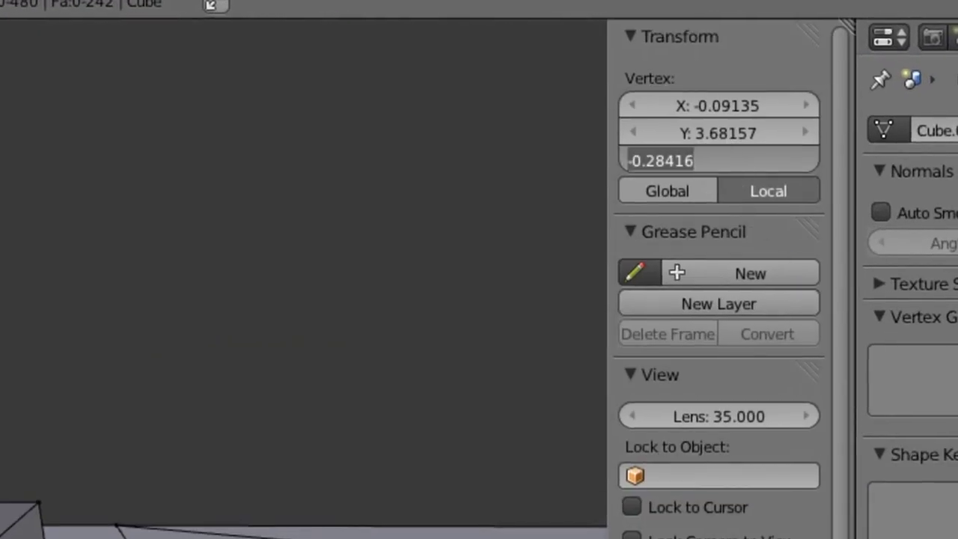
pyautogui.write('0')
pyautogui.press('Return')
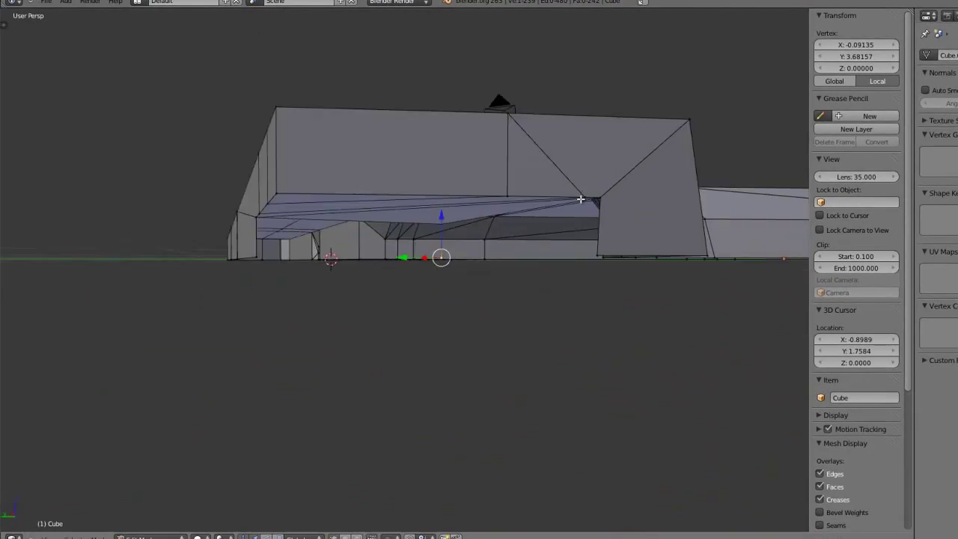
# Extrude the Z 0 vertex and merge the new one into the lower corner vertex at the recess's far end
pyautogui.moveTo(582, 195); pyautogui.dragTo(725, 129, button='middle')
pyautogui.press('n')
pyautogui.moveTo(661, 155); pyautogui.dragTo(490, 297, button='middle')
pyautogui.press('e')
pyautogui.click(359, 320)
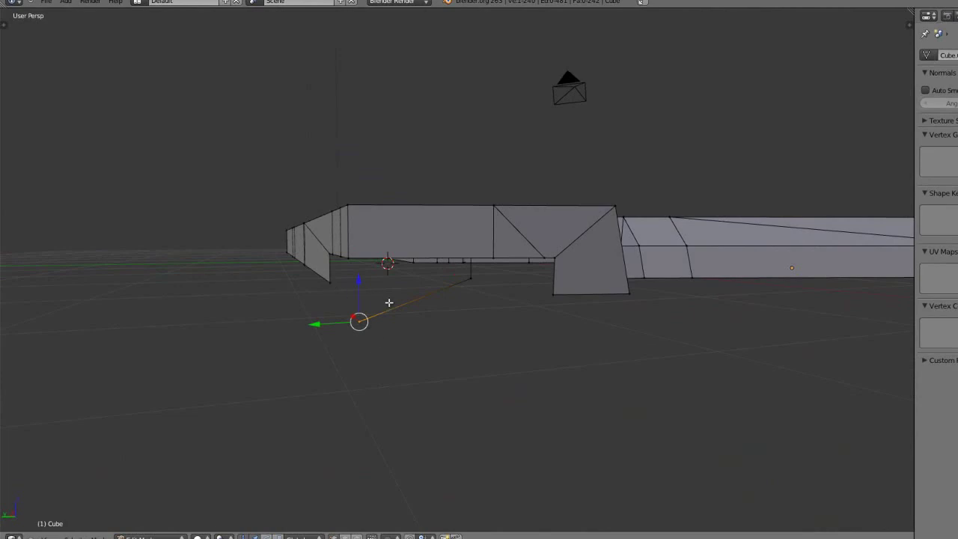
pyautogui.press('w')
pyautogui.click(336, 281)
pyautogui.click(336, 282)
# Extrude the Z 0 vertex to the recess's opposite lower corner, merge them, and fill that side with a four-sided face
pyautogui.rightClick(504, 316)
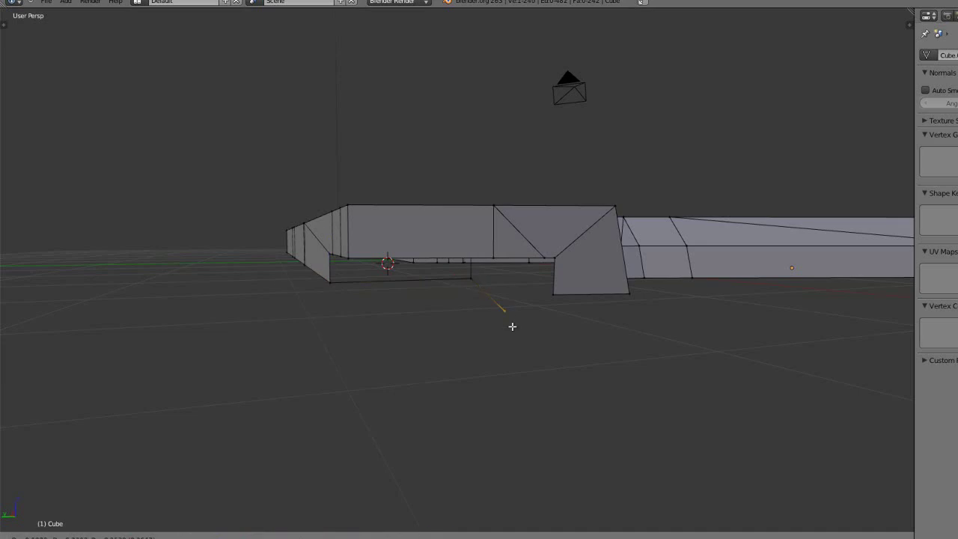
pyautogui.press('w')
pyautogui.click(565, 293)
pyautogui.click(564, 293)
pyautogui.moveTo(507, 306); pyautogui.dragTo(496, 234, button='middle')
pyautogui.keyDown('shift'); pyautogui.rightClick(586, 175); pyautogui.keyUp('shift')
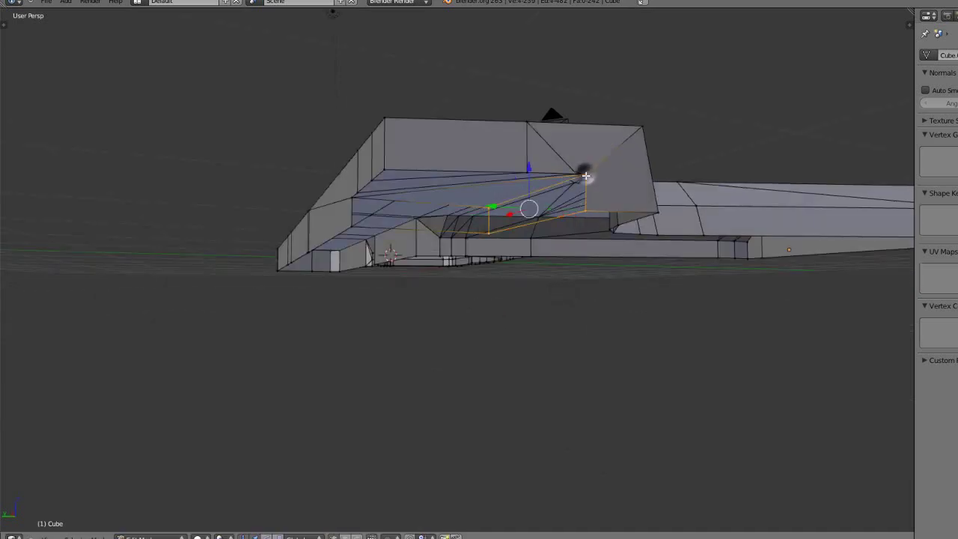
pyautogui.press('f')
# Fill the remaining opening in the frame's rear recess with a face and return to Object Mode
pyautogui.rightClick(357, 229)
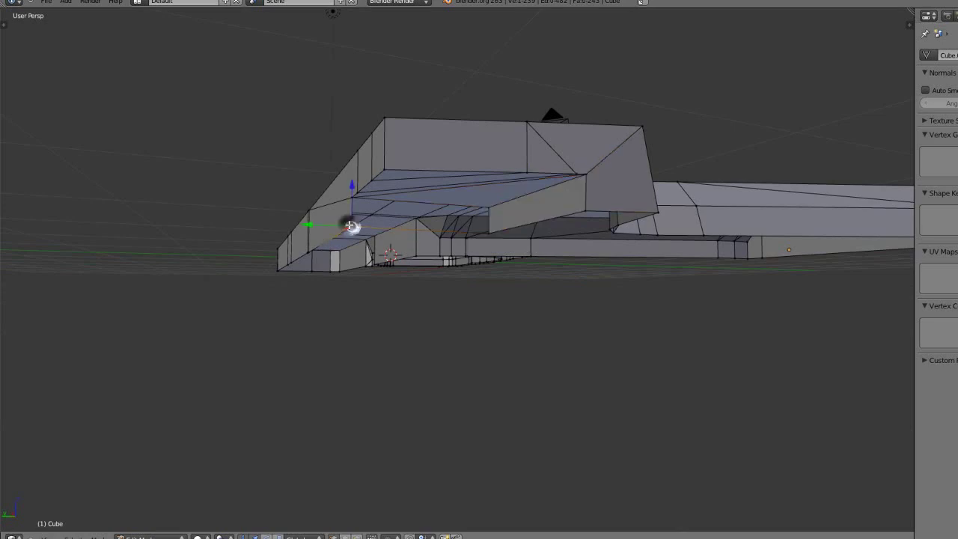
pyautogui.keyDown('shift'); pyautogui.rightClick(486, 207); pyautogui.keyUp('shift')
pyautogui.keyDown('shift'); pyautogui.rightClick(491, 236); pyautogui.keyUp('shift')
pyautogui.press('f')
pyautogui.press('a')
pyautogui.moveTo(420, 293); pyautogui.dragTo(365, 293, button='middle')
pyautogui.scroll(-1, 417, 282)
pyautogui.press('Tab')
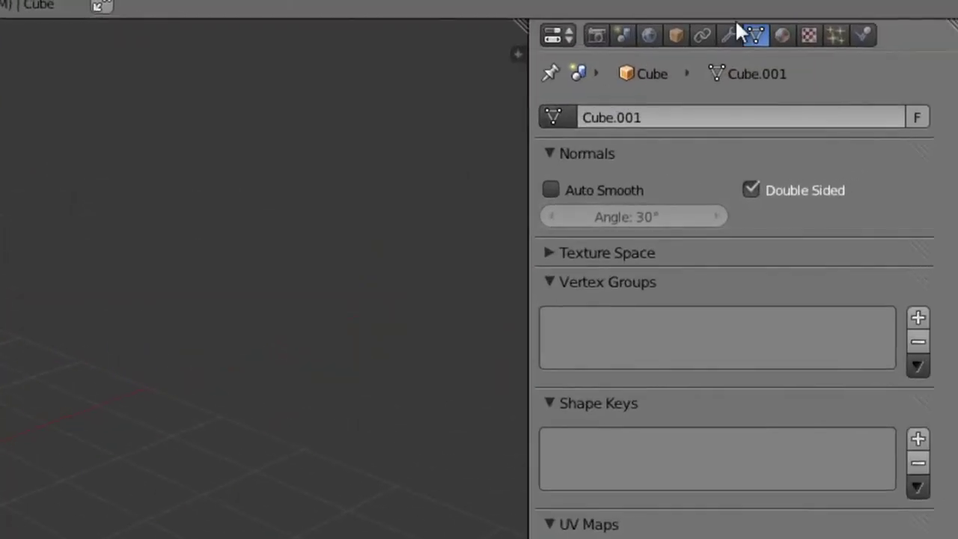
# Add a Mirror modifier to the frame, mirroring on the Z axis only, with Clipping enabled
pyautogui.click(728, 34)
pyautogui.click(590, 120)
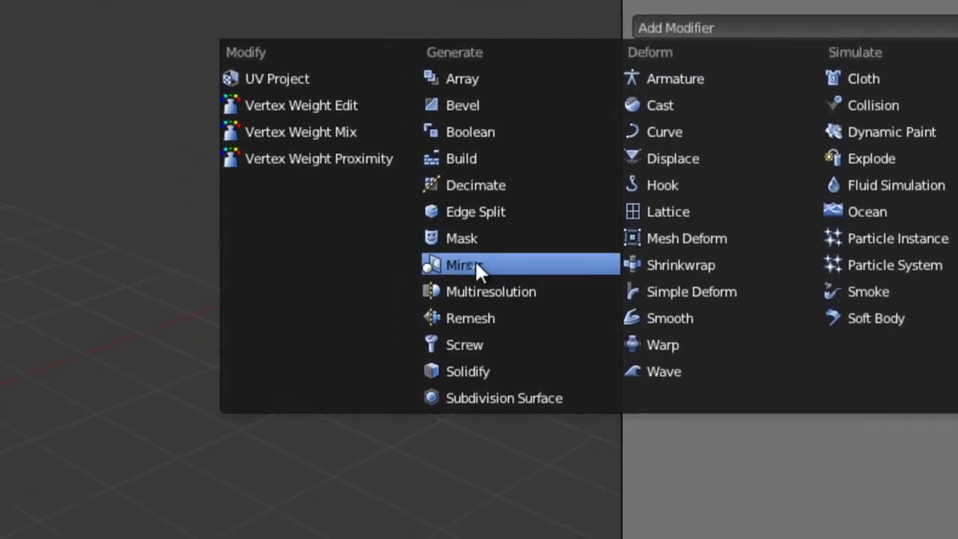
pyautogui.click(384, 352)
pyautogui.moveTo(217, 171); pyautogui.dragTo(211, 161, button='middle')
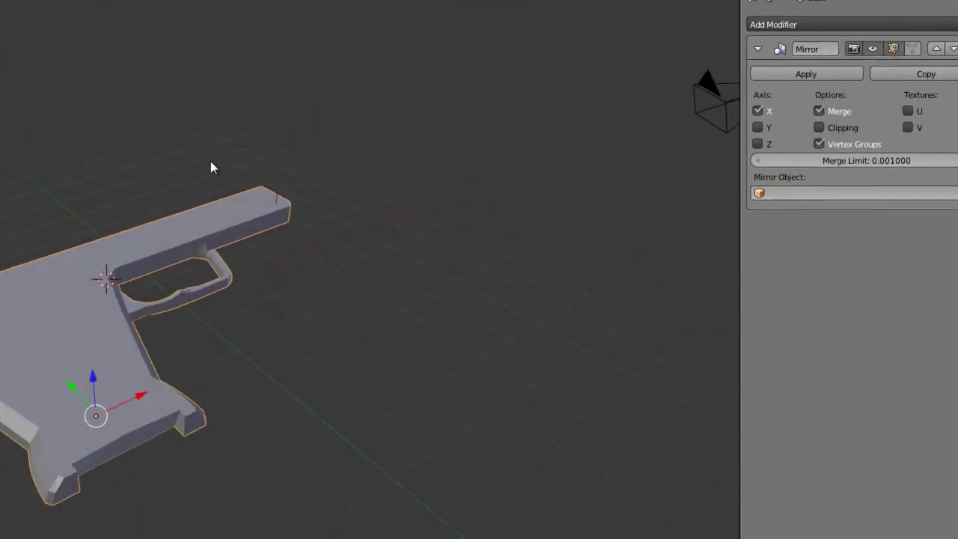
pyautogui.click(759, 111)
pyautogui.click(757, 143)
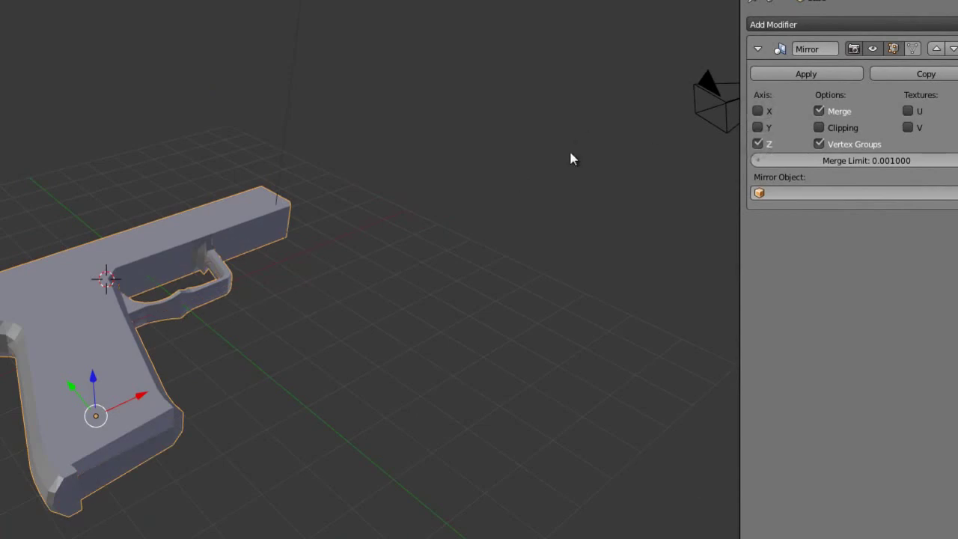
pyautogui.click(819, 126)
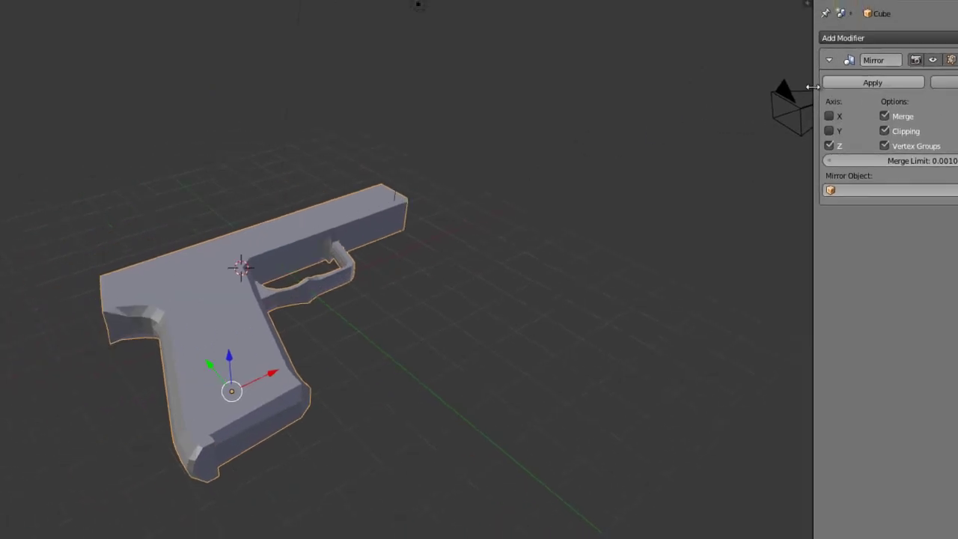
# In Edit Mode, copy the Z coordinate of the vertex on the trigger guard's upper edge near its front junction with the frame
pyautogui.moveTo(241, 256); pyautogui.dragTo(194, 258, button='middle')
pyautogui.scroll(2, 210, 252)
pyautogui.press('Tab')
pyautogui.scroll(2, 194, 258)
pyautogui.moveTo(375, 244); pyautogui.dragTo(300, 232, button='middle')
pyautogui.scroll(2, 301, 231)
pyautogui.moveTo(432, 292); pyautogui.dragTo(406, 280, button='middle')
pyautogui.moveTo(588, 283); pyautogui.dragTo(628, 299, button='middle')
pyautogui.scroll(3, 656, 289)
pyautogui.moveTo(812, 257); pyautogui.dragTo(663, 292, button='middle')
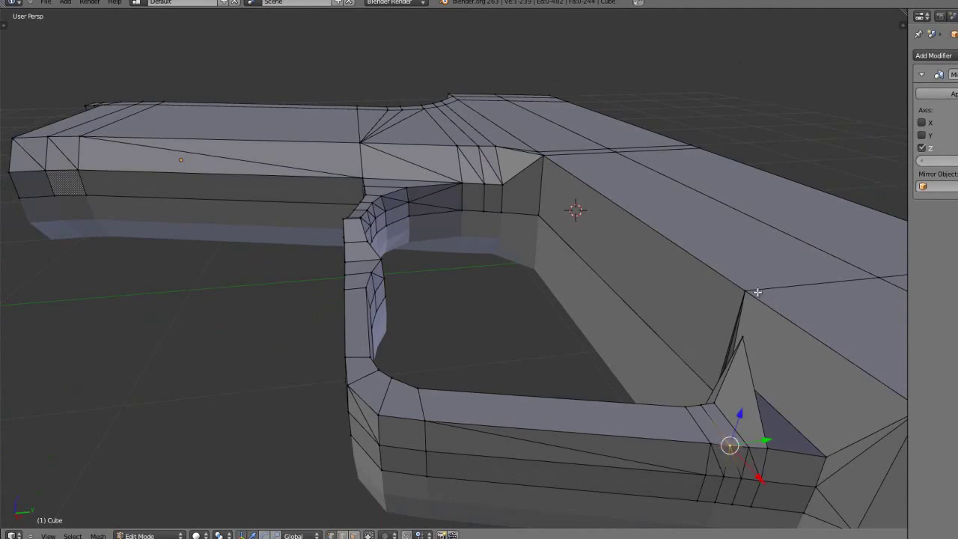
pyautogui.press('n')
pyautogui.click(853, 68)
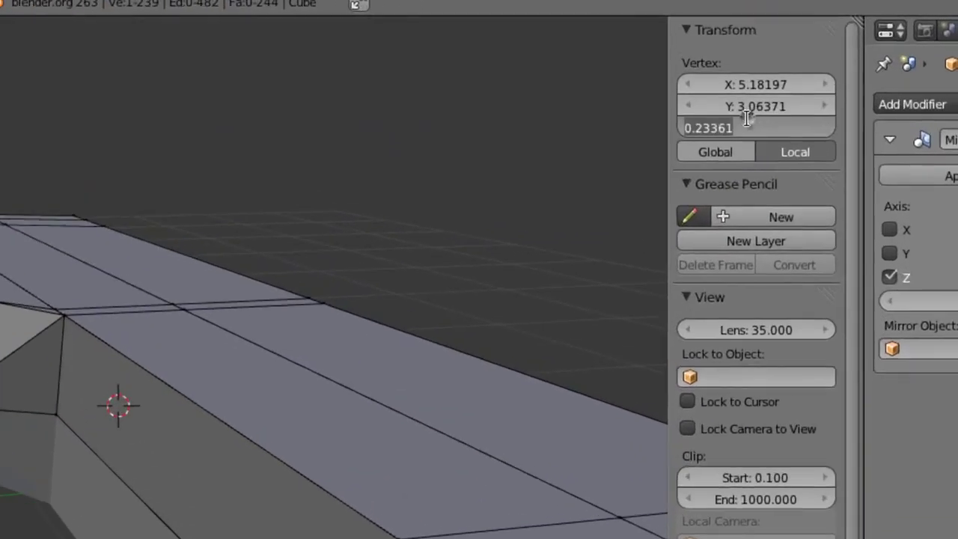
pyautogui.hotkey('ctrl', 'c')
pyautogui.press('Return')
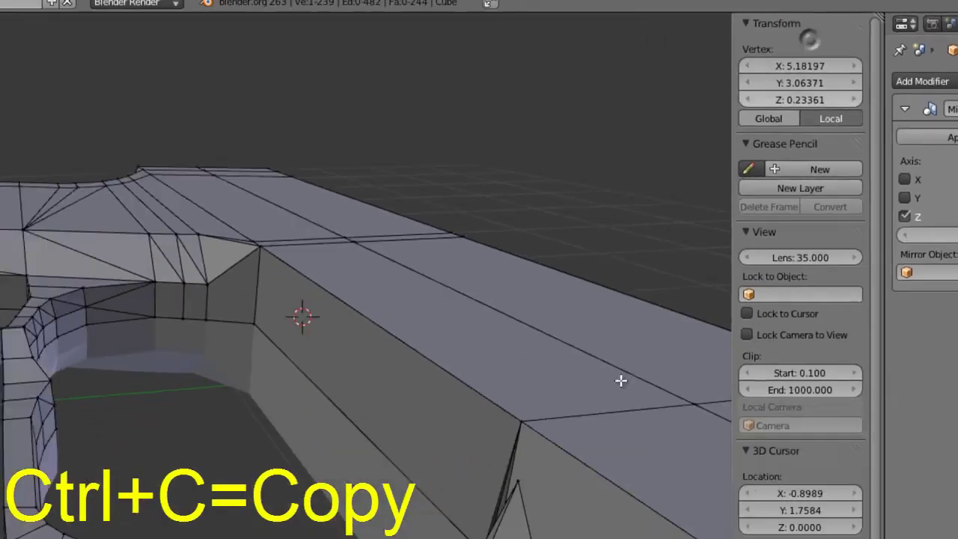
# Paste 0.23361 as the Z coordinate of the protruding vertex where the trigger guard meets the frame, and return to Object Mode
pyautogui.rightClick(472, 527)
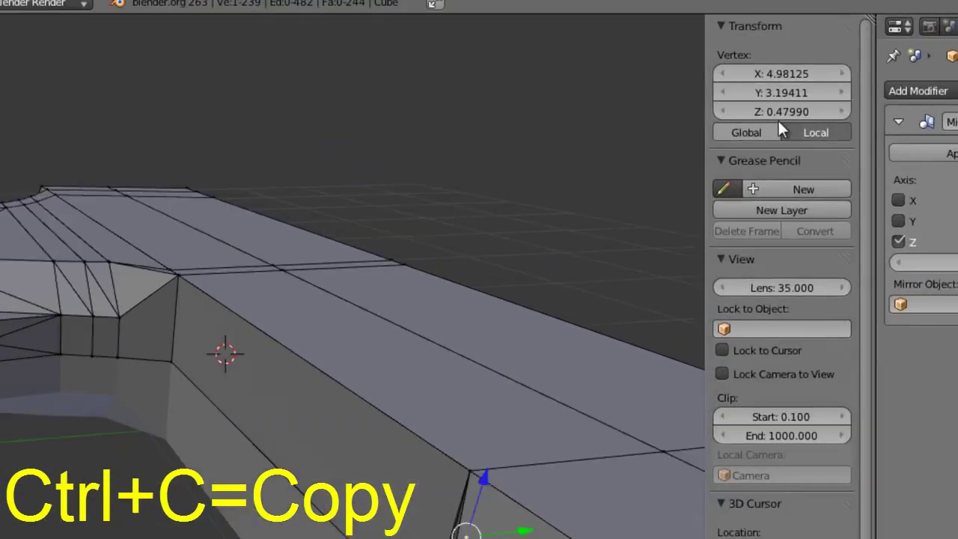
pyautogui.click(780, 112)
pyautogui.hotkey('ctrl', 'v')
pyautogui.press('Return')
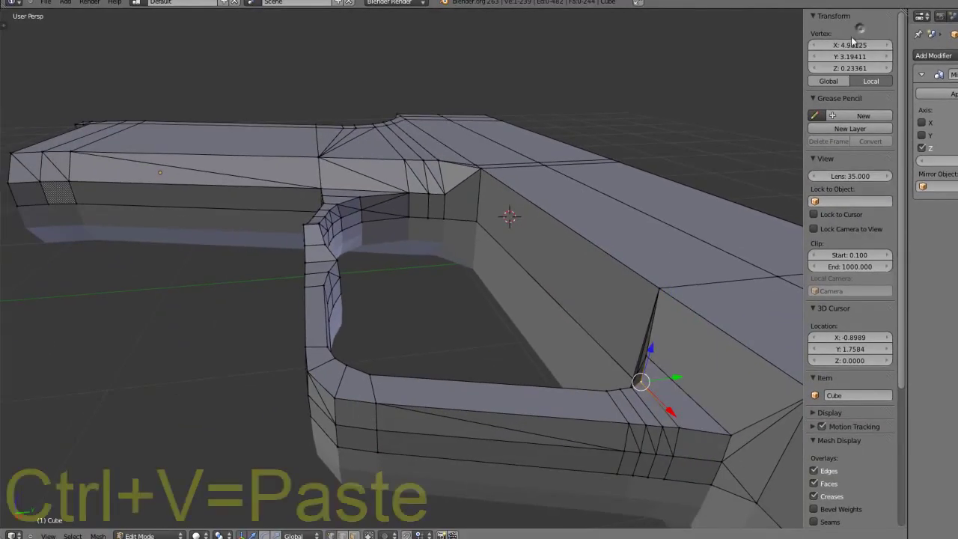
pyautogui.moveTo(568, 284); pyautogui.dragTo(750, 317, button='middle')
pyautogui.press('a')
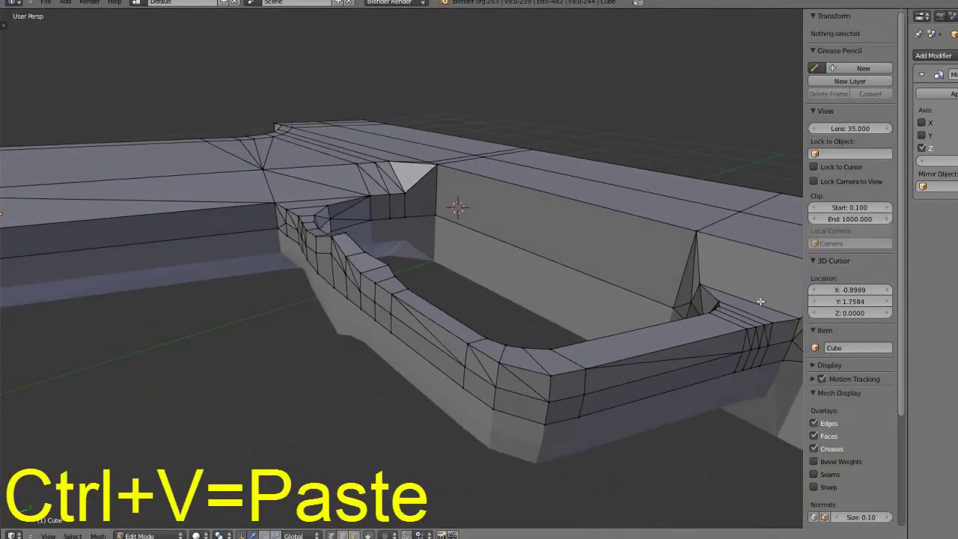
pyautogui.press('n')
pyautogui.moveTo(643, 269); pyautogui.dragTo(699, 239, button='middle')
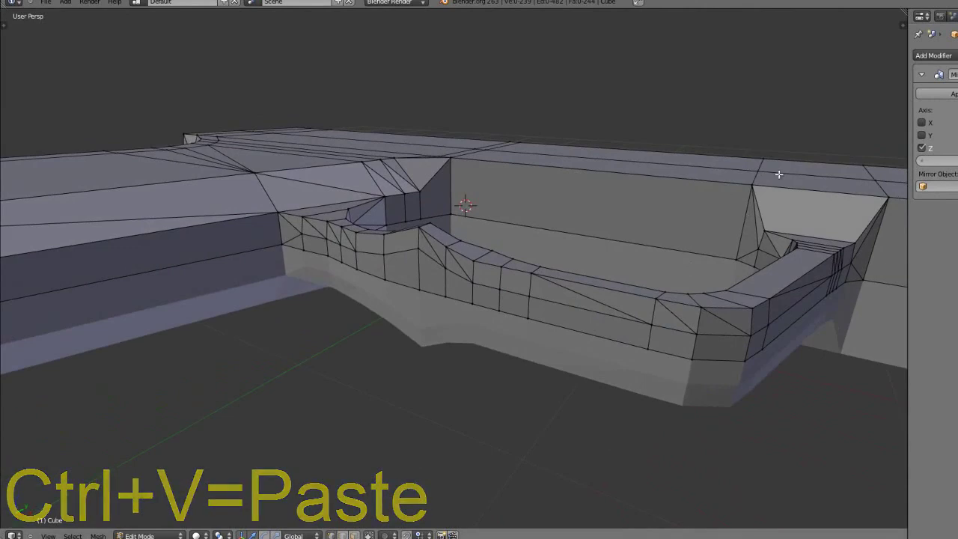
pyautogui.moveTo(385, 255); pyautogui.dragTo(476, 259, button='middle')
pyautogui.scroll(-8, 477, 259)
pyautogui.press('Tab')
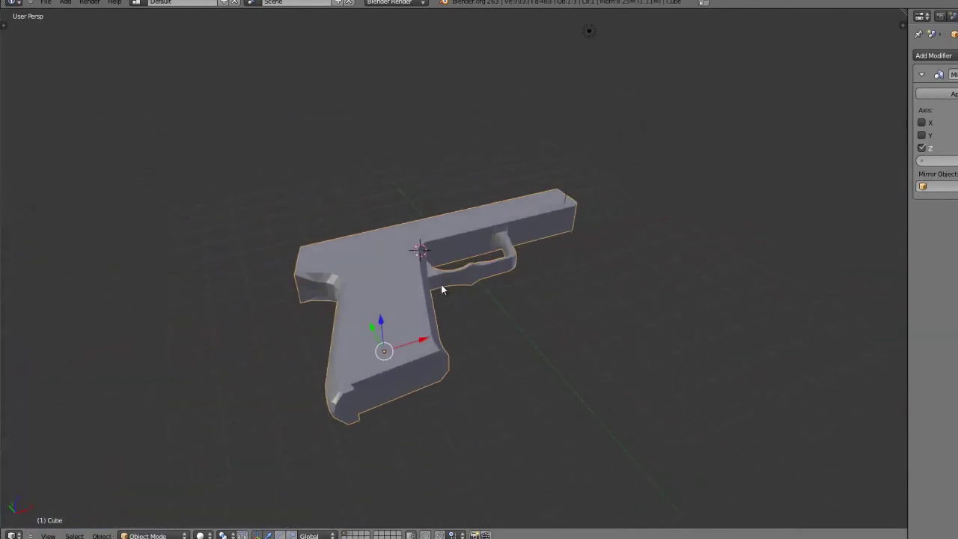
# Save the pistol scene over the existing file
pyautogui.hotkey('ctrl', 's')
pyautogui.click(440, 290)
pyautogui.moveTo(472, 272); pyautogui.dragTo(571, 227, button='middle')
pyautogui.scroll(3, 492, 249)
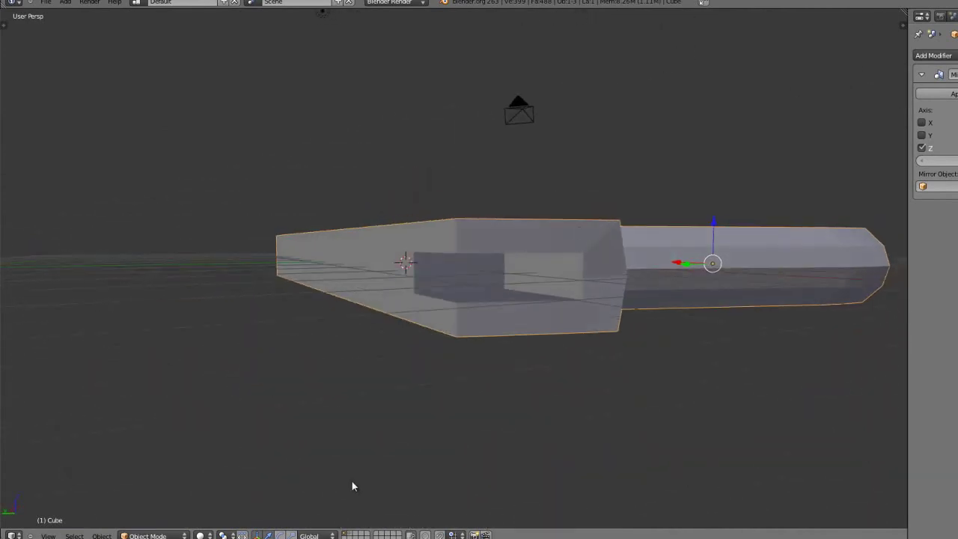
# Show the layer that holds the slide and move the slide onto a separate layer
pyautogui.click(352, 536)
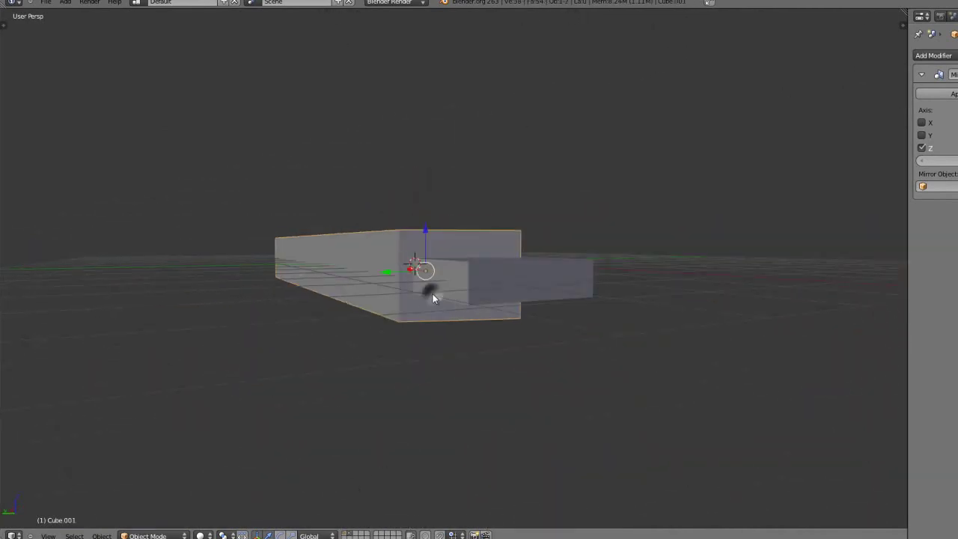
pyautogui.press('m')
pyautogui.click(507, 334)
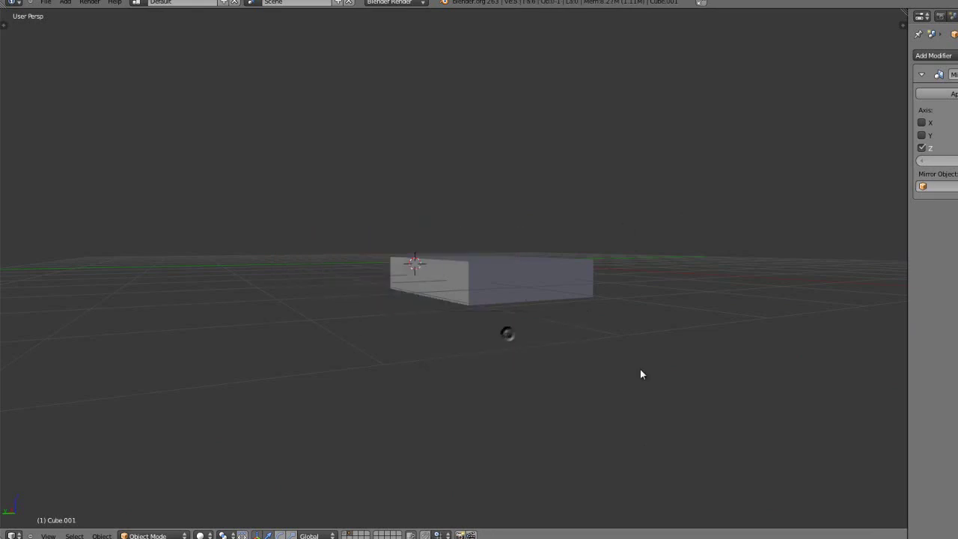
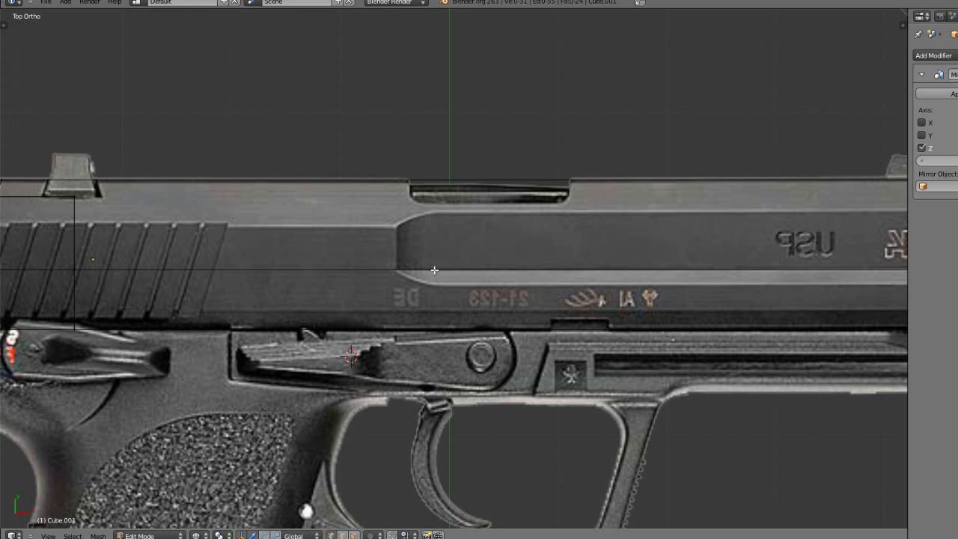
# Examine the slide mesh against the pistol reference and in solid perspective view, including the faces along its underside and rear recess
pyautogui.scroll(-1, 299, 277)
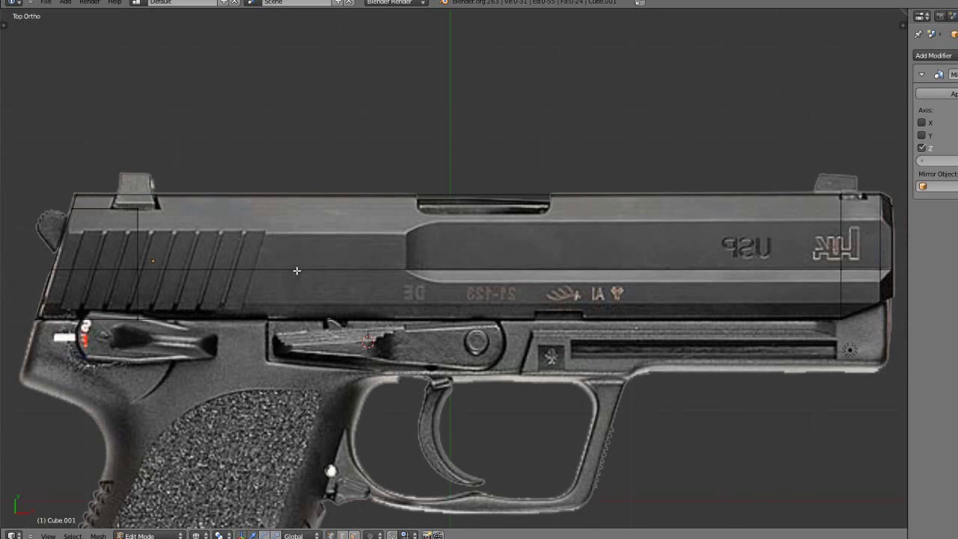
pyautogui.scroll(2, 331, 268)
pyautogui.scroll(-1, 377, 283)
pyautogui.moveTo(387, 309); pyautogui.dragTo(386, 274, button='middle')
pyautogui.press('KP_5')
pyautogui.scroll(-2, 398, 303)
pyautogui.moveTo(400, 312); pyautogui.dragTo(222, 323, button='middle')
pyautogui.press('z')
pyautogui.moveTo(414, 425)
pyautogui.mouseDown(button='middle')
pyautogui.moveTo(415, 404)
pyautogui.moveTo(675, 202)
pyautogui.mouseUp(button='middle')
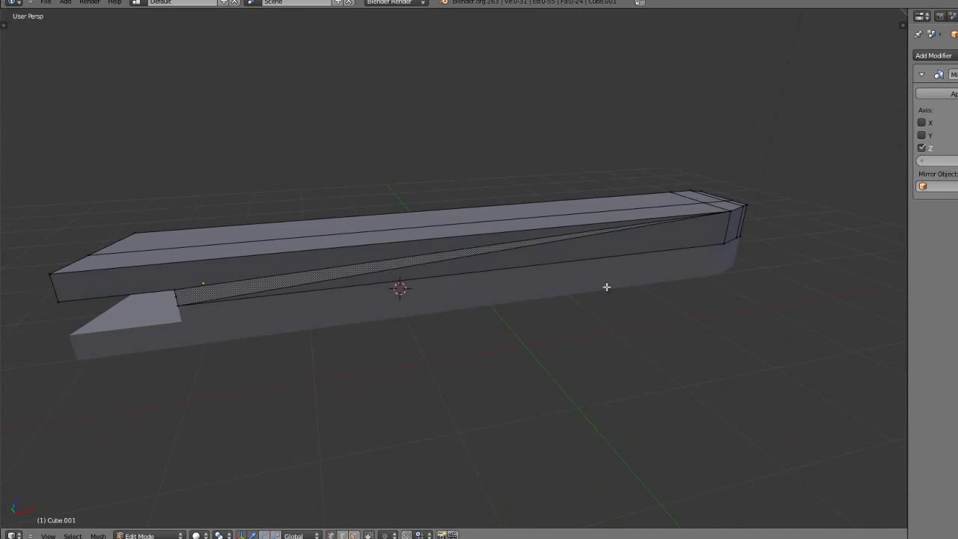
pyautogui.moveTo(306, 358); pyautogui.dragTo(143, 267, button='middle')
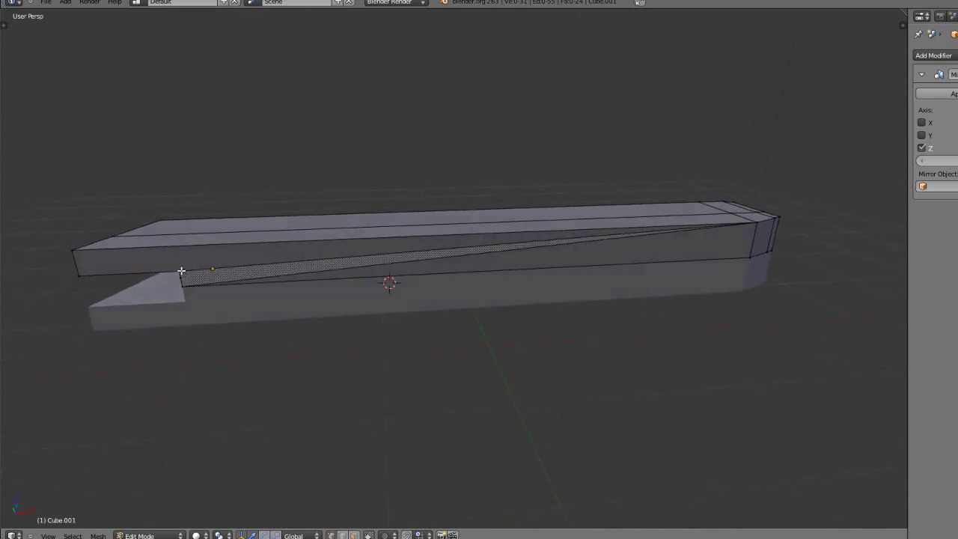
pyautogui.moveTo(284, 241); pyautogui.dragTo(342, 220, button='middle')
pyautogui.scroll(1, 208, 299)
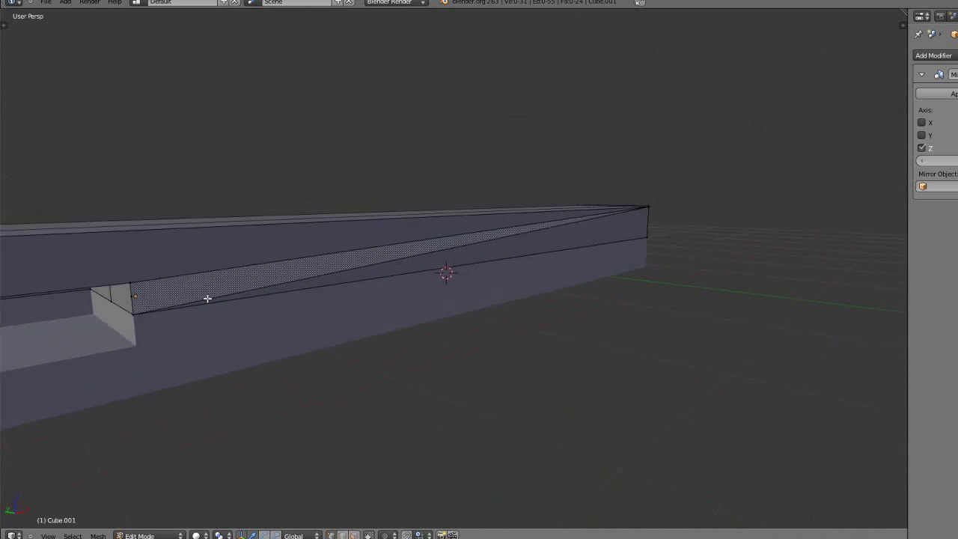
pyautogui.rightClick(134, 299)
pyautogui.press('g')
pyautogui.press('x')
pyautogui.click(139, 304)
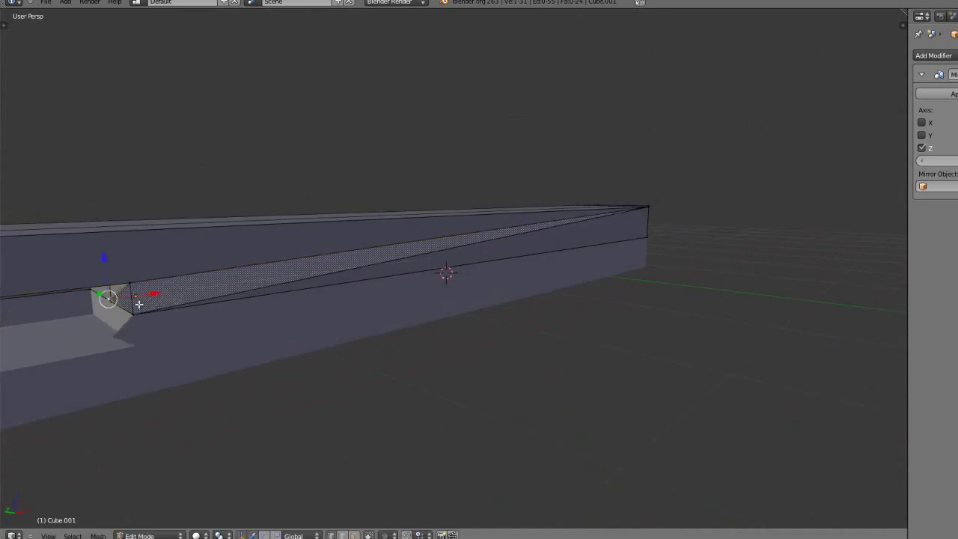
pyautogui.hotkey('ctrl', 'z')
pyautogui.press('x')
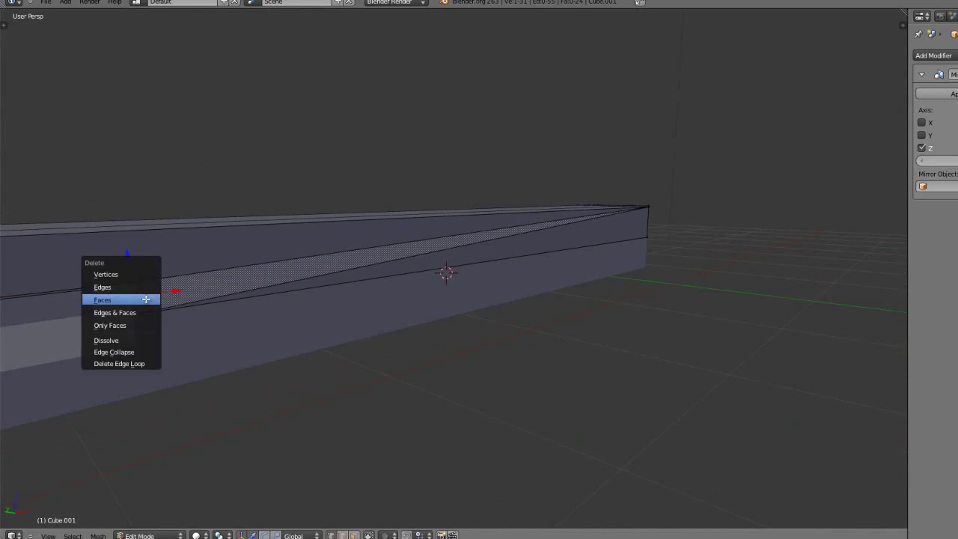
pyautogui.click(147, 272)
pyautogui.moveTo(199, 299)
pyautogui.mouseDown(button='middle')
pyautogui.moveTo(150, 304)
pyautogui.moveTo(154, 312)
pyautogui.moveTo(214, 301)
pyautogui.mouseUp(button='middle')
pyautogui.hotkey('ctrl', 'z')
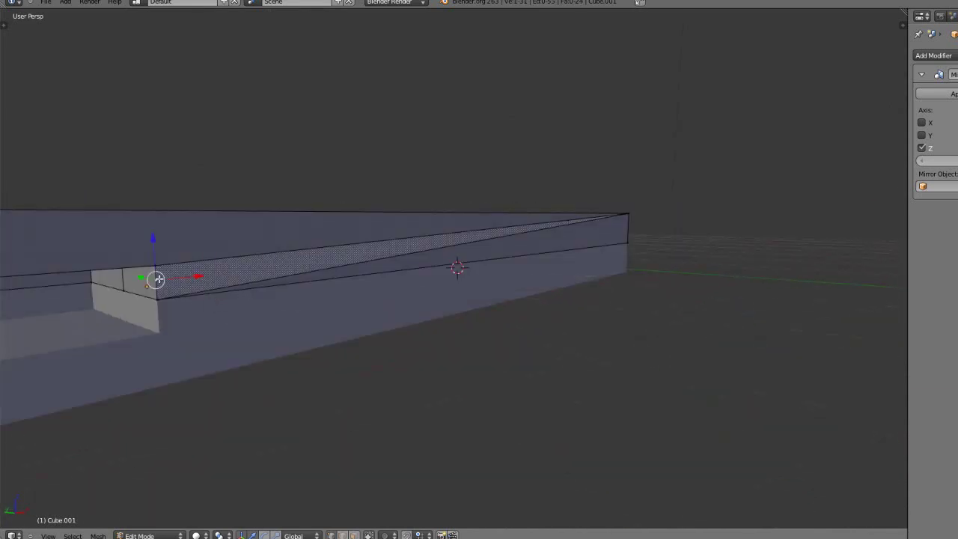
# Delete the selected extra vertex at the corner of the slide's rear recess
pyautogui.press('x')
pyautogui.click(153, 280)
pyautogui.moveTo(250, 306); pyautogui.dragTo(171, 318, button='middle')
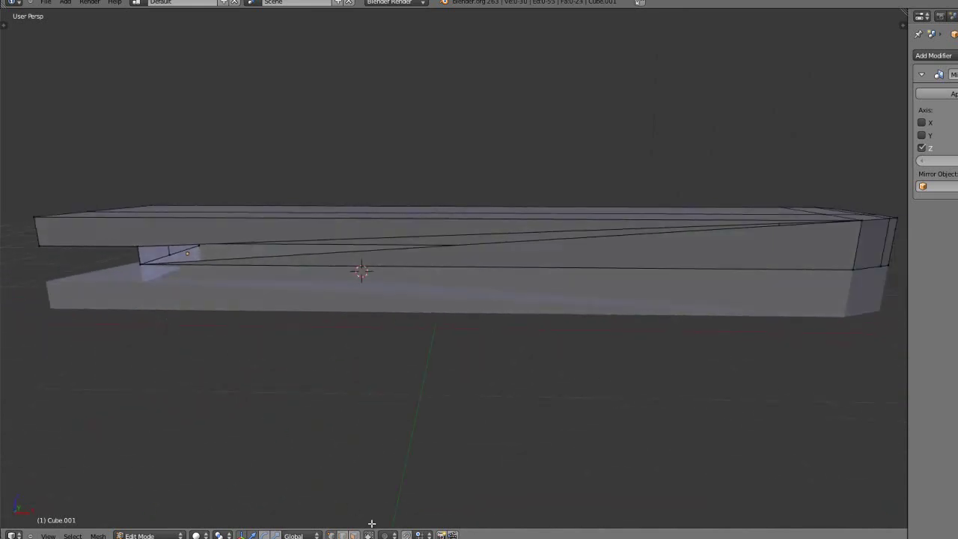
# Select the two stretched faces along the slide's underside and delete them
pyautogui.rightClick(610, 255)
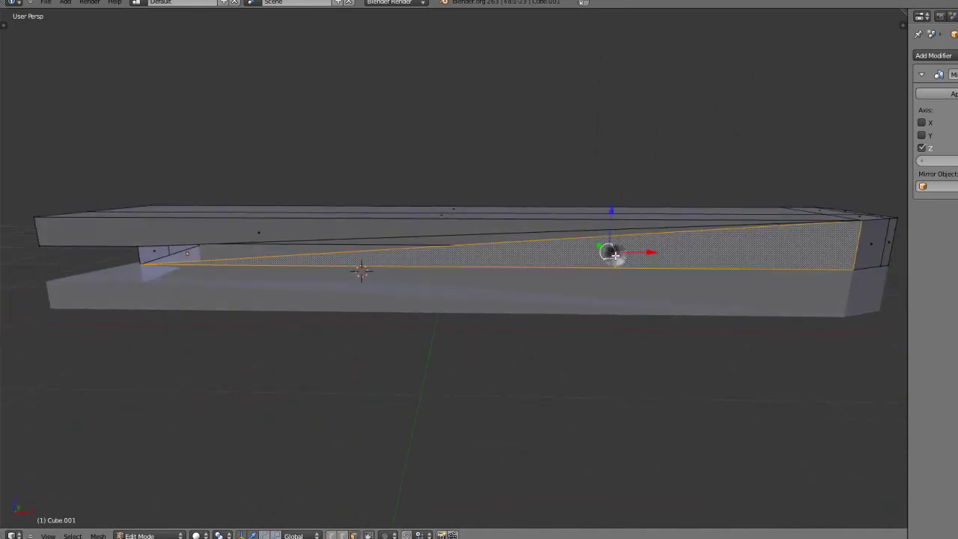
pyautogui.keyDown('shift'); pyautogui.rightClick(252, 241); pyautogui.keyUp('shift')
pyautogui.moveTo(253, 232); pyautogui.dragTo(351, 238, button='middle')
pyautogui.press('x')
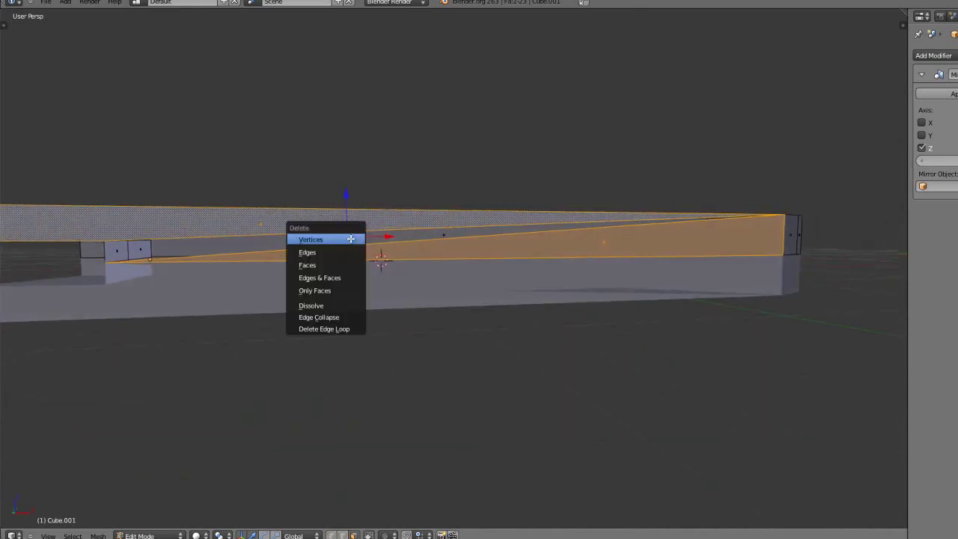
pyautogui.click(347, 265)
pyautogui.moveTo(347, 268); pyautogui.dragTo(279, 339, button='middle')
pyautogui.moveTo(364, 250); pyautogui.dragTo(282, 293, button='middle')
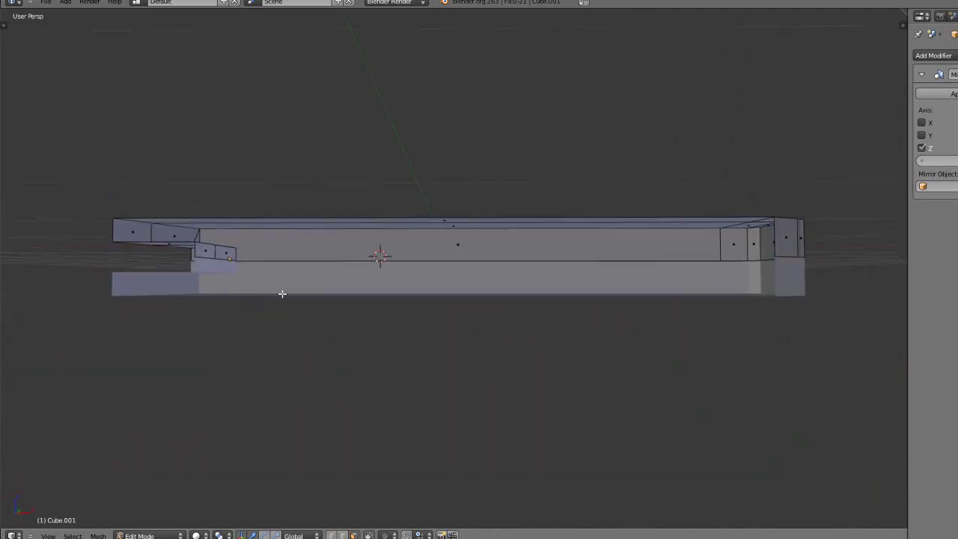
pyautogui.moveTo(372, 299); pyautogui.dragTo(262, 372, button='middle')
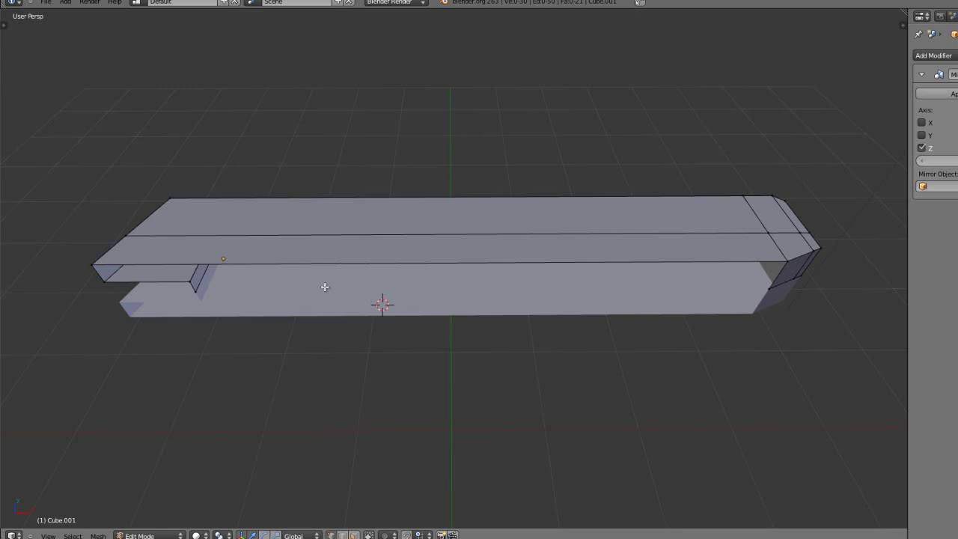
# Extrude the recess's lower corner vertex to the slide's front lower corner and merge it with the vertex there
pyautogui.moveTo(321, 288); pyautogui.dragTo(199, 267, button='middle')
pyautogui.rightClick(198, 266)
pyautogui.press('g')
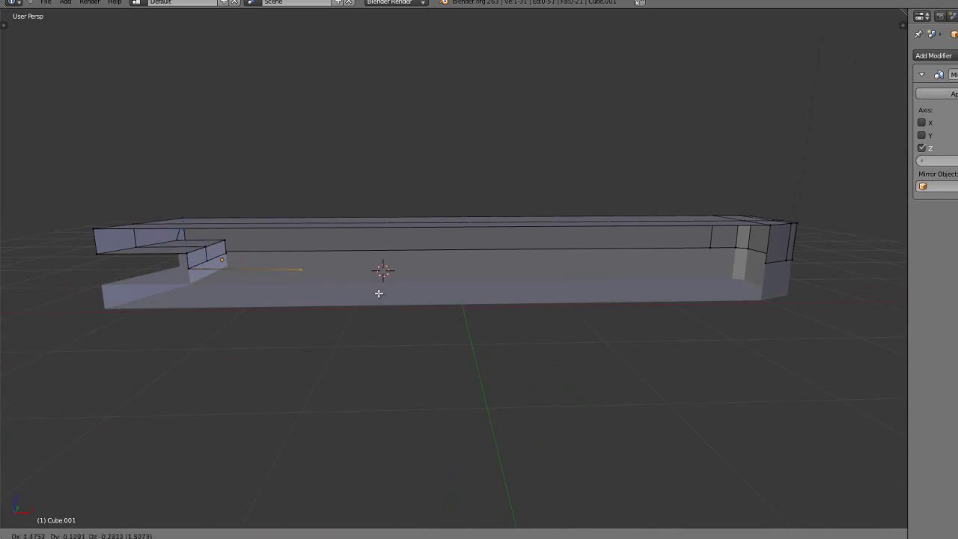
pyautogui.click(752, 280)
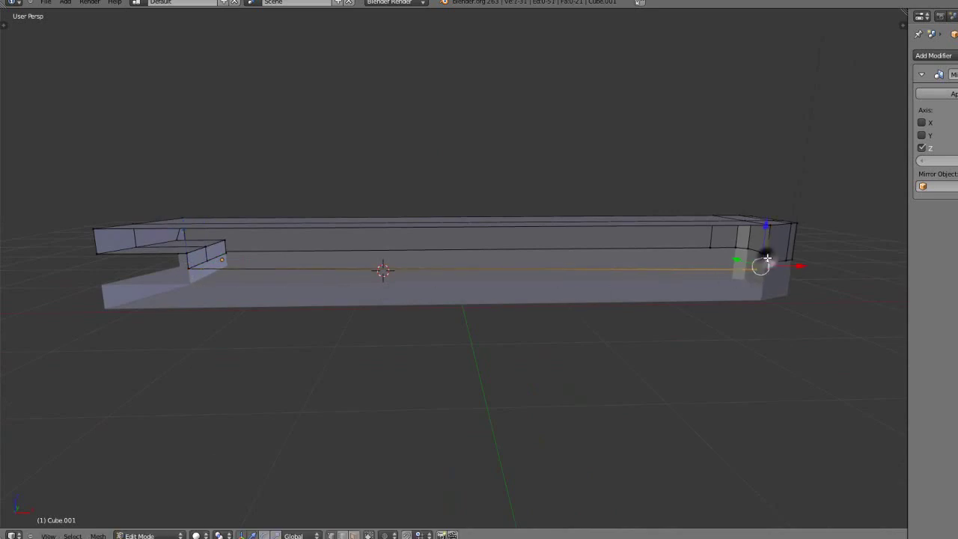
pyautogui.press('w')
pyautogui.click(768, 258)
pyautogui.click(766, 260)
pyautogui.moveTo(276, 314)
pyautogui.mouseDown(button='middle')
pyautogui.moveTo(258, 324)
pyautogui.moveTo(306, 306)
pyautogui.moveTo(312, 317)
pyautogui.moveTo(554, 285)
pyautogui.moveTo(301, 368)
pyautogui.moveTo(265, 325)
pyautogui.moveTo(274, 327)
pyautogui.mouseUp(button='middle')
# Return the slide to Object Mode and save the file over the existing one
pyautogui.press('Tab')
pyautogui.hotkey('ctrl', 's')
pyautogui.click(273, 327)
# In Edit Mode and wireframe top view, add a crosswise loop cut to the slide below the ejection port
pyautogui.press('Tab')
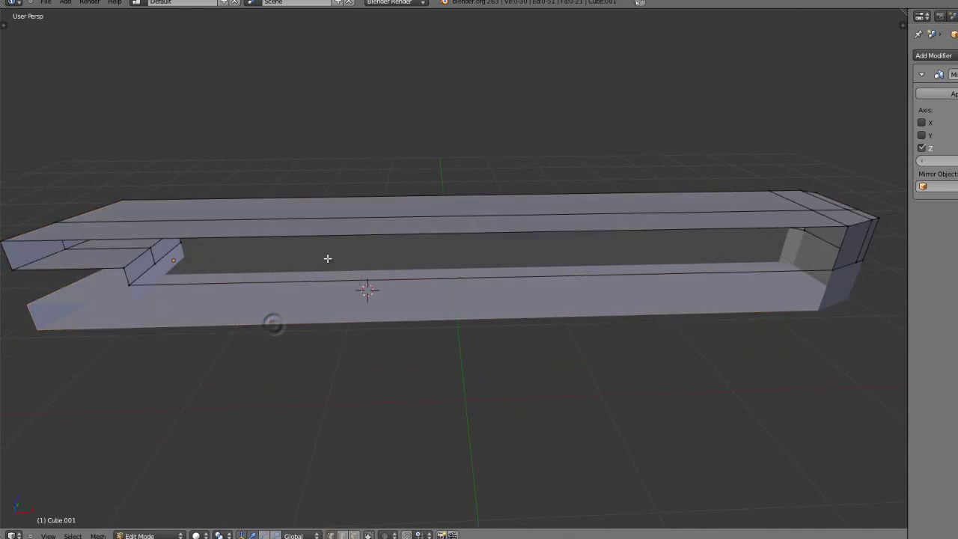
pyautogui.scroll(-2, 326, 259)
pyautogui.moveTo(344, 282); pyautogui.dragTo(327, 249, button='middle')
pyautogui.moveTo(506, 260); pyautogui.dragTo(503, 312, button='middle')
pyautogui.press('KP_7')
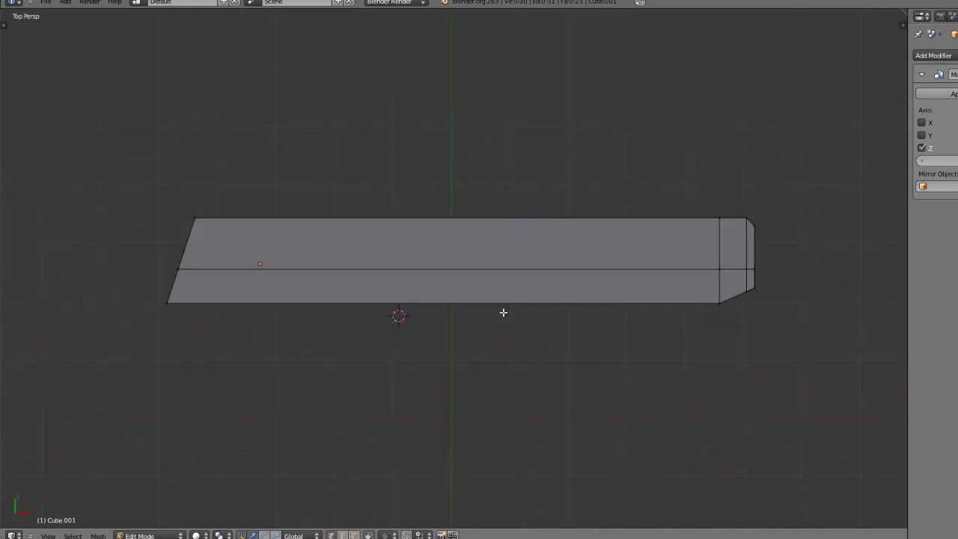
pyautogui.scroll(3, 504, 313)
pyautogui.press('z')
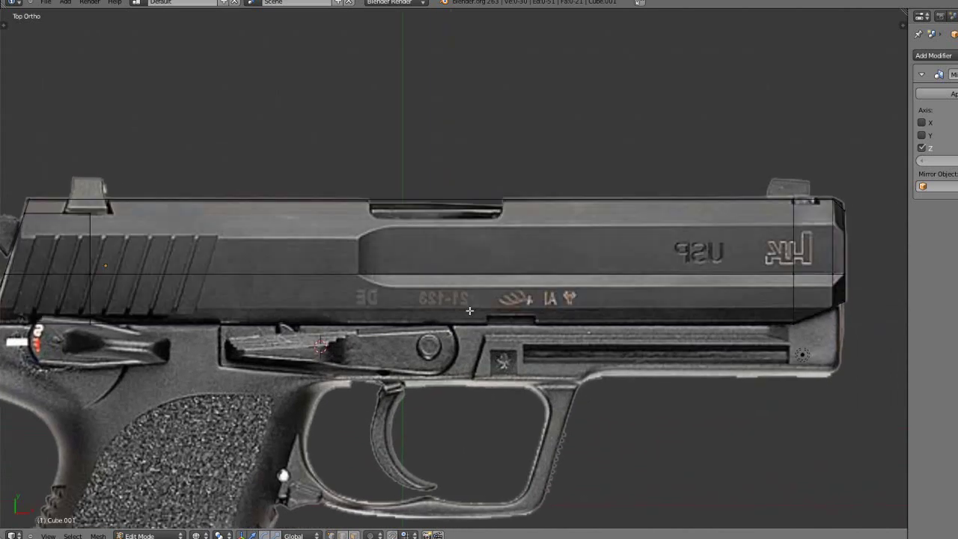
pyautogui.scroll(1, 467, 313)
pyautogui.hotkey('ctrl', 'r')
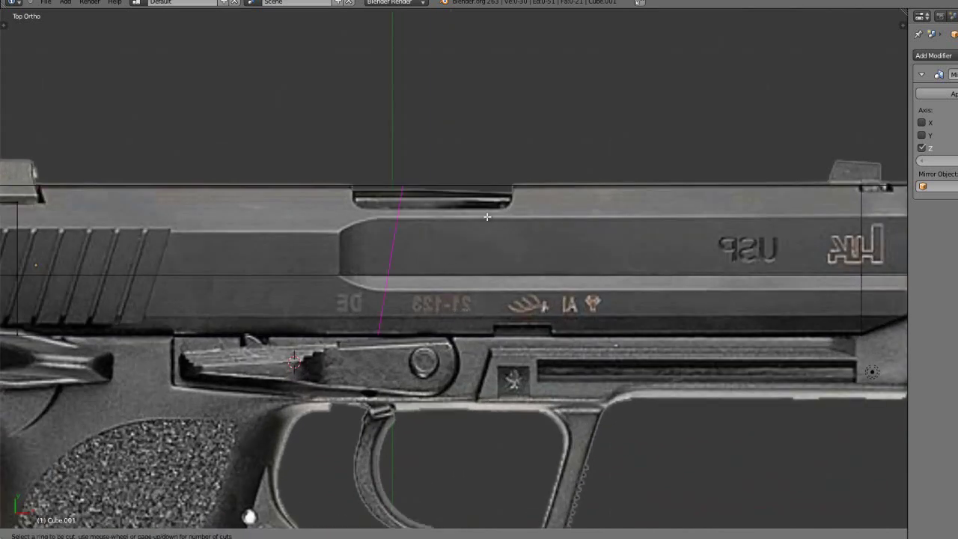
pyautogui.click(405, 234)
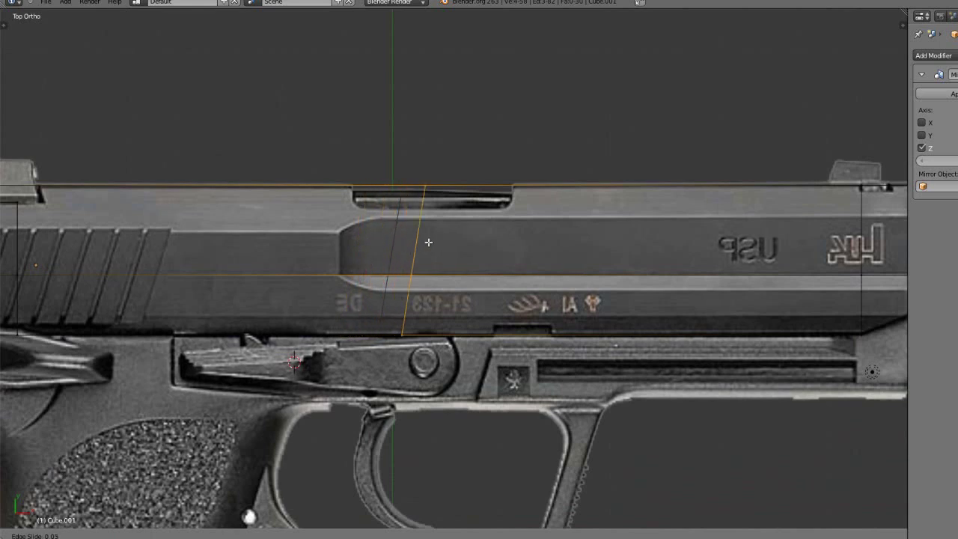
pyautogui.click(425, 241)
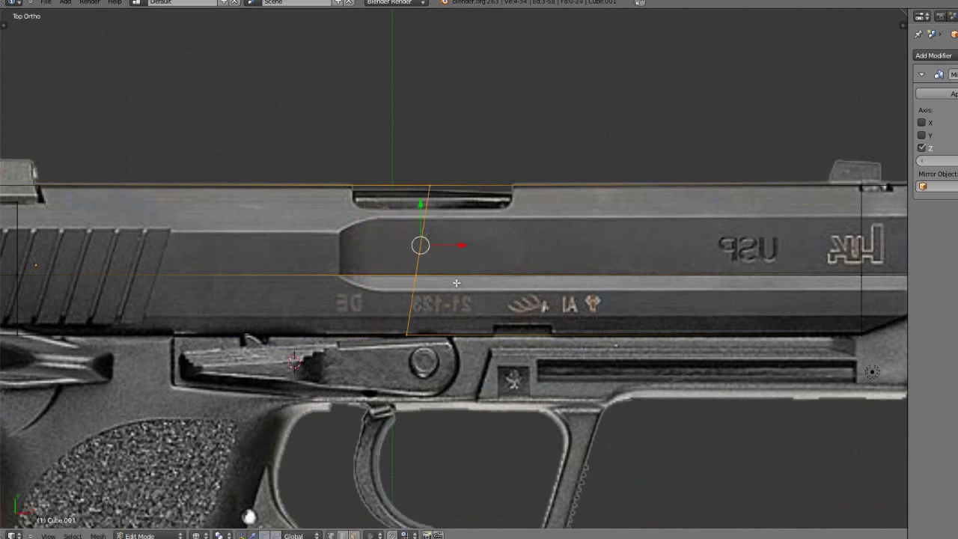
# Straighten the new loop by scaling it to 0 on X, and move it along X to the rear end of the recessed side panel
pyautogui.press('s')
pyautogui.press('x')
pyautogui.press('0')
pyautogui.press('Return')
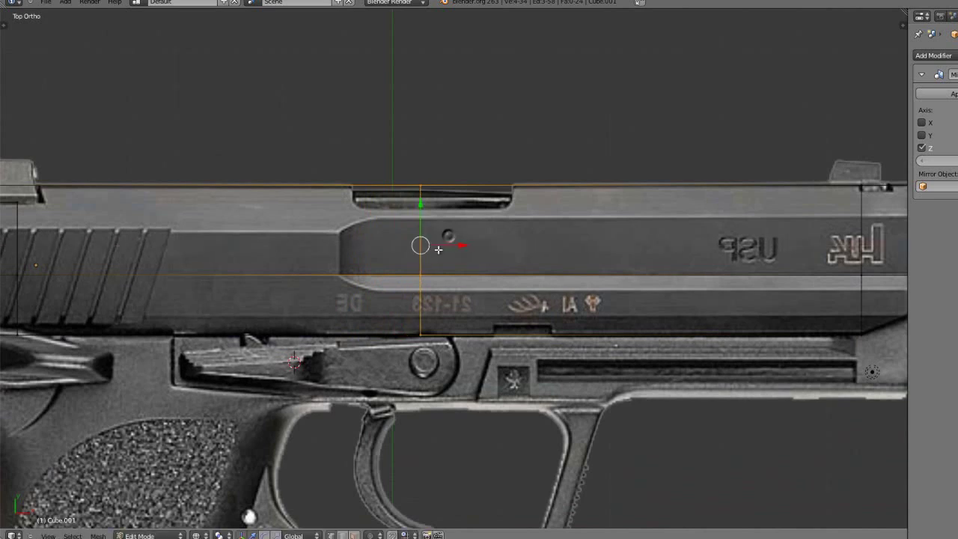
pyautogui.scroll(1, 427, 156)
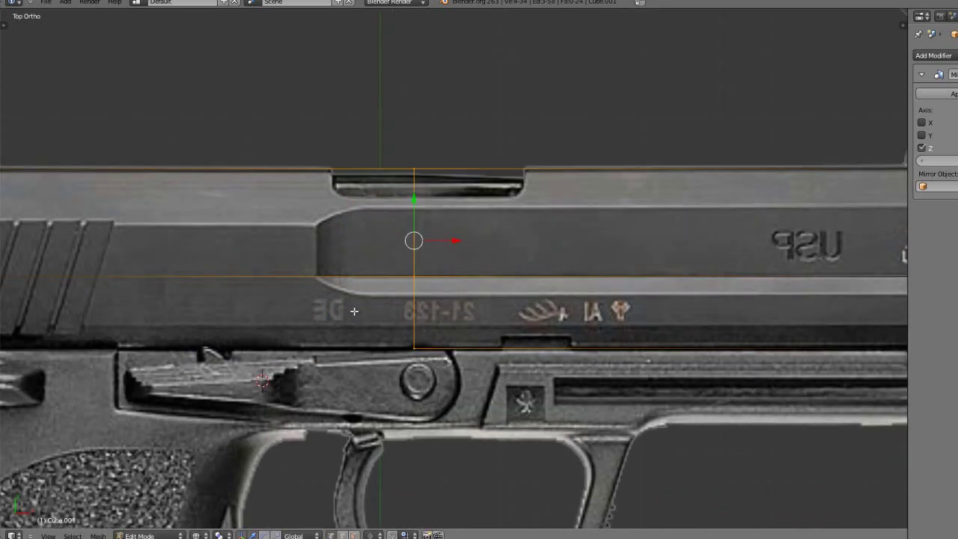
pyautogui.keyDown('shift'); pyautogui.moveTo(354, 311); pyautogui.dragTo(440, 307, button='middle'); pyautogui.keyUp('shift')
pyautogui.moveTo(513, 240); pyautogui.dragTo(417, 243)
pyautogui.press('a')
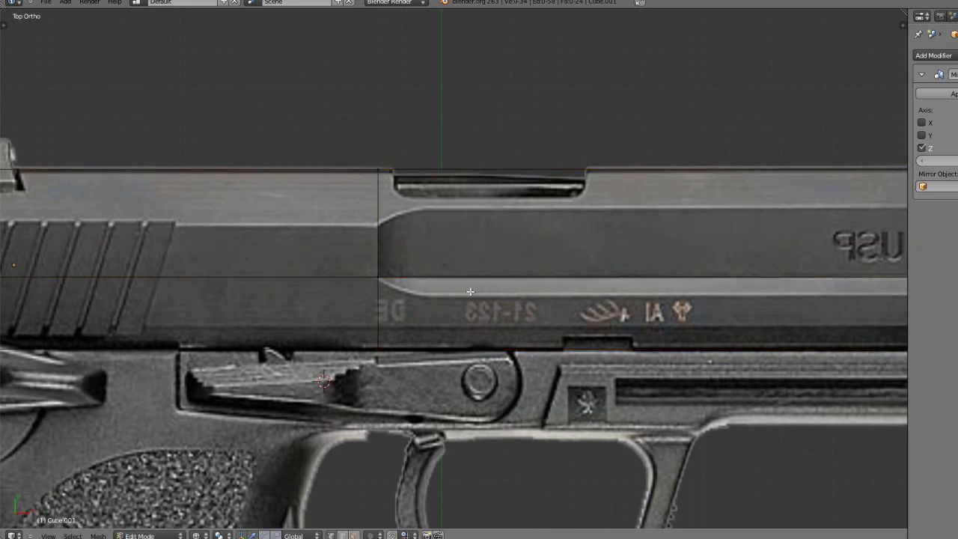
# Add a second crosswise loop cut and slide it back to where the side panel's rounded rear corners end
pyautogui.scroll(-2, 507, 316)
pyautogui.hotkey('ctrl', 'r')
pyautogui.click(630, 232)
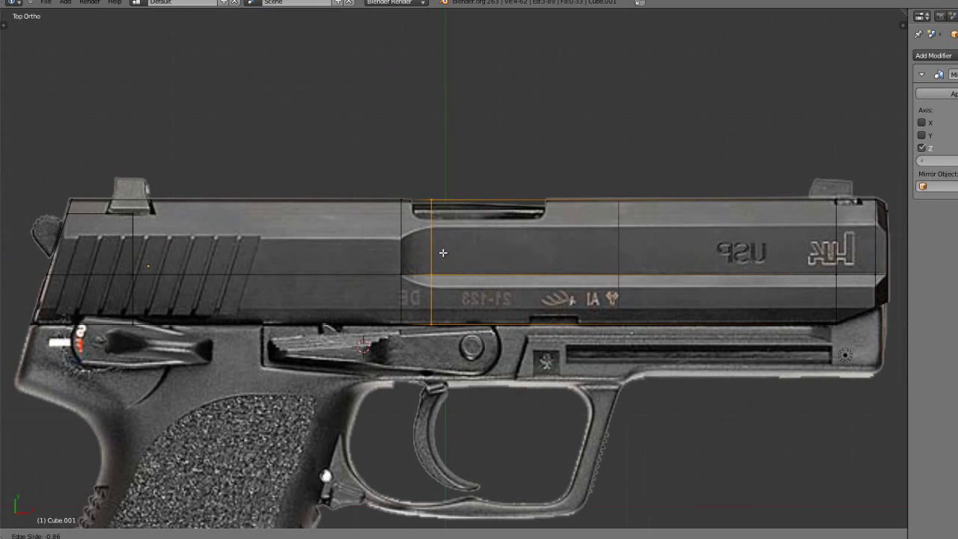
pyautogui.click(443, 253)
pyautogui.scroll(5, 455, 278)
pyautogui.keyDown('shift'); pyautogui.moveTo(419, 280); pyautogui.dragTo(459, 283, button='middle'); pyautogui.keyUp('shift')
pyautogui.press('a')
# Add a crosswise loop cut midway between the two loops at the side panel's rounded rear end
pyautogui.hotkey('ctrl', 'r')
pyautogui.click(409, 126)
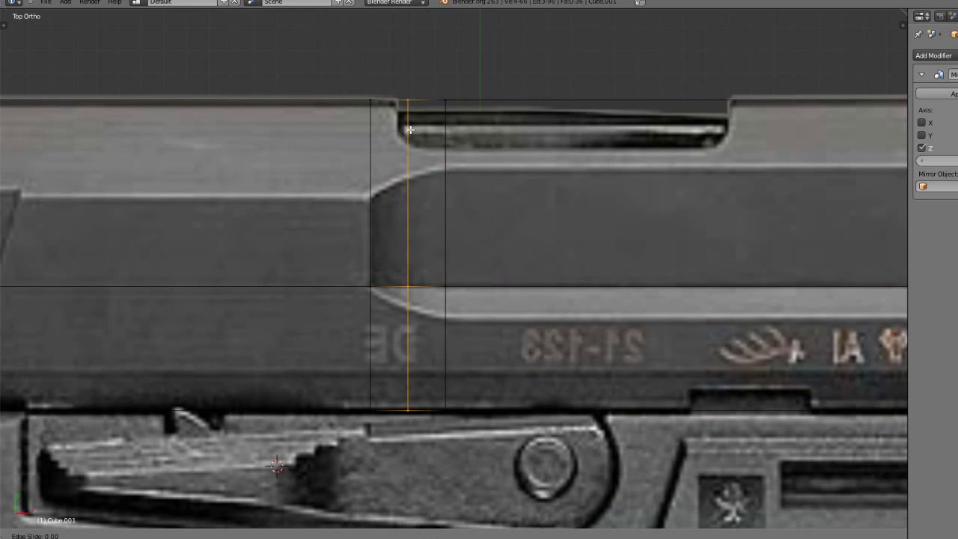
pyautogui.click(409, 130)
pyautogui.press('a')
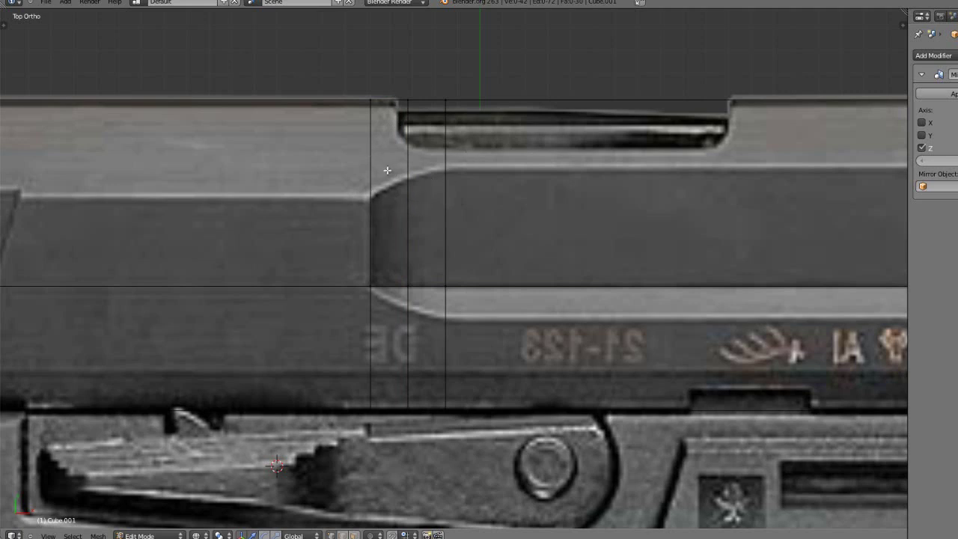
# Add a lengthwise loop cut to the slide's lower half and slide it to the lower edge of the side panel's light bevel
pyautogui.scroll(-5, 393, 251)
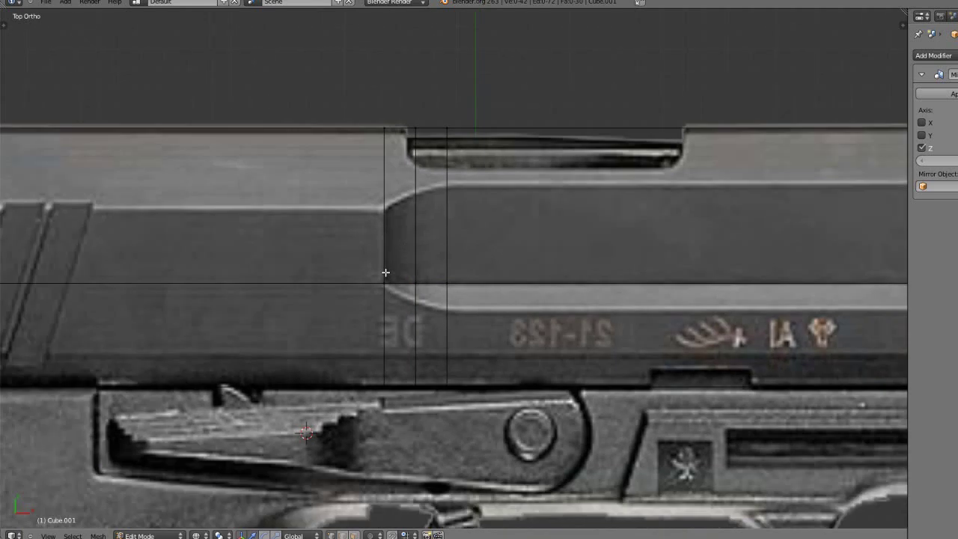
pyautogui.scroll(4, 430, 291)
pyautogui.scroll(-2, 429, 279)
pyautogui.scroll(-4, 503, 307)
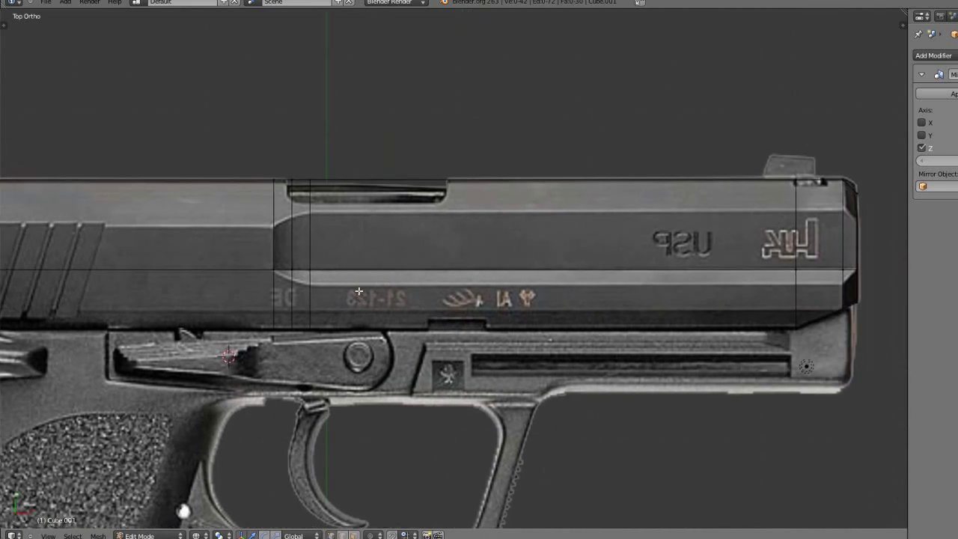
pyautogui.hotkey('ctrl', 'r')
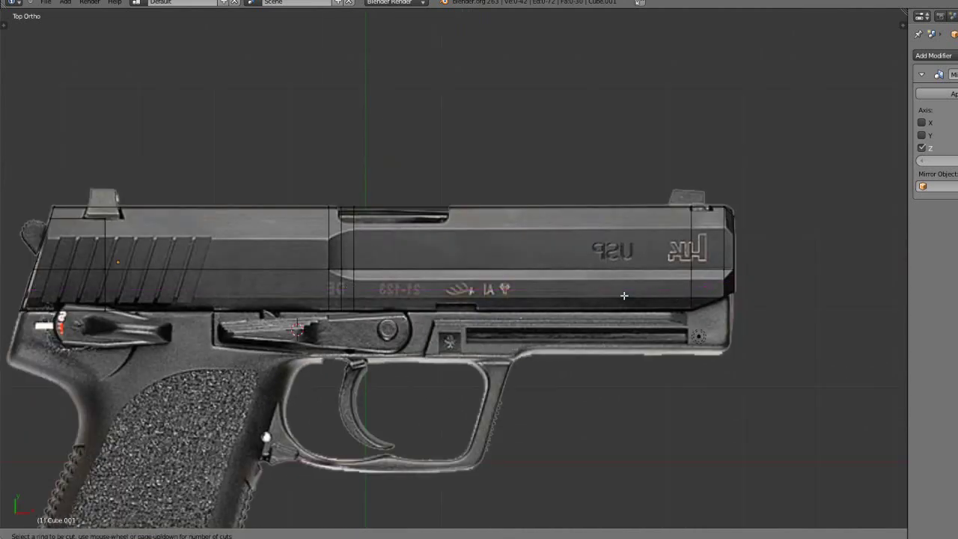
pyautogui.click(351, 287)
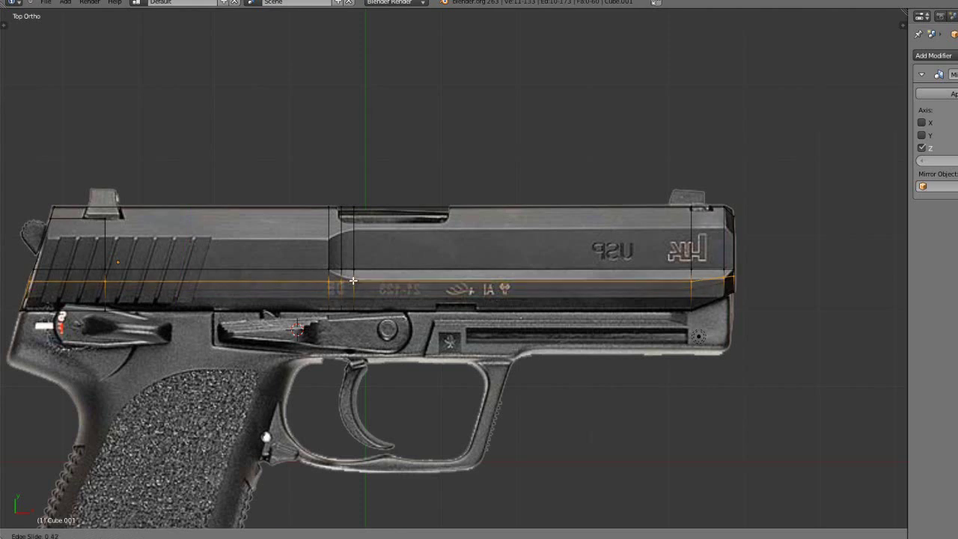
pyautogui.click(353, 278)
pyautogui.scroll(6, 354, 278)
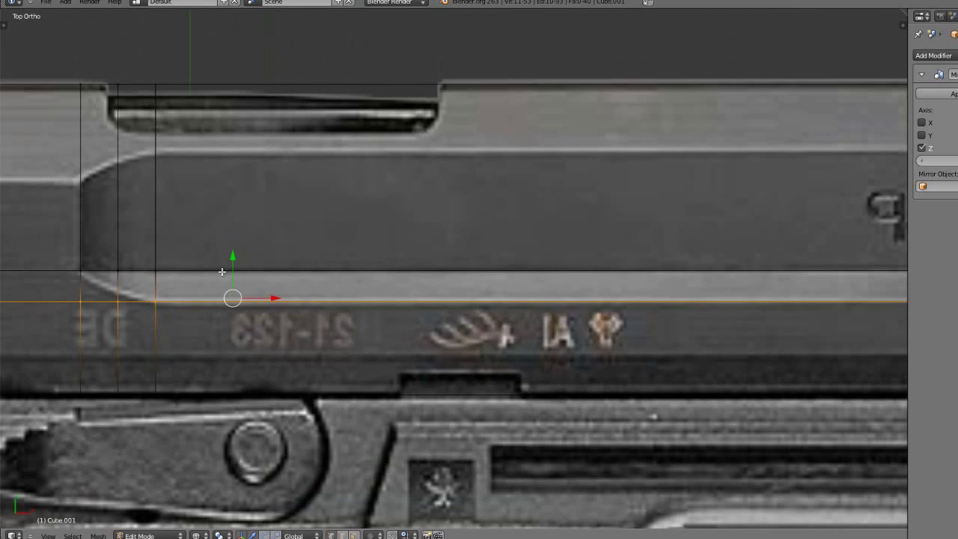
# Straighten the new lengthwise loop on the slide's lower half by scaling it to 0 on Y
pyautogui.scroll(-4, 229, 266)
pyautogui.keyDown('shift'); pyautogui.moveTo(184, 511); pyautogui.dragTo(556, 504, button='middle'); pyautogui.keyUp('shift')
pyautogui.scroll(2, 300, 340)
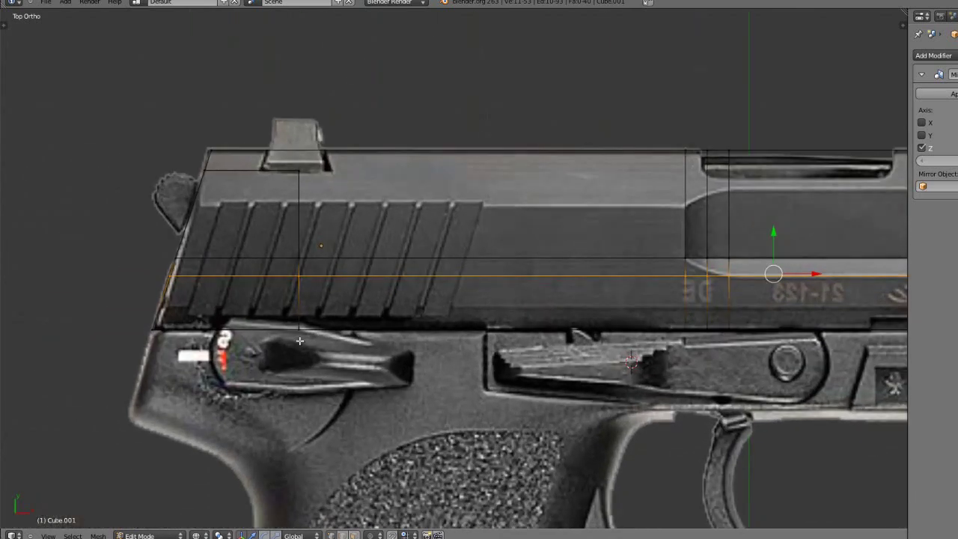
pyautogui.scroll(-4, 324, 340)
pyautogui.keyDown('shift'); pyautogui.moveTo(823, 322); pyautogui.dragTo(506, 319, button='middle'); pyautogui.keyUp('shift')
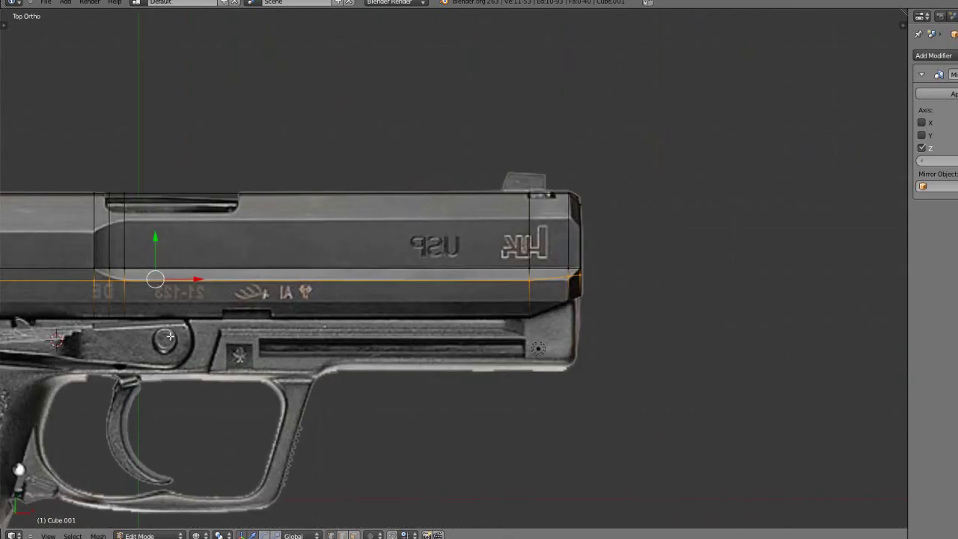
pyautogui.scroll(4, 506, 320)
pyautogui.scroll(-3, 500, 319)
pyautogui.keyDown('shift'); pyautogui.moveTo(406, 321); pyautogui.dragTo(514, 324, button='middle'); pyautogui.keyUp('shift')
pyautogui.press('s')
pyautogui.press('y')
pyautogui.press('0')
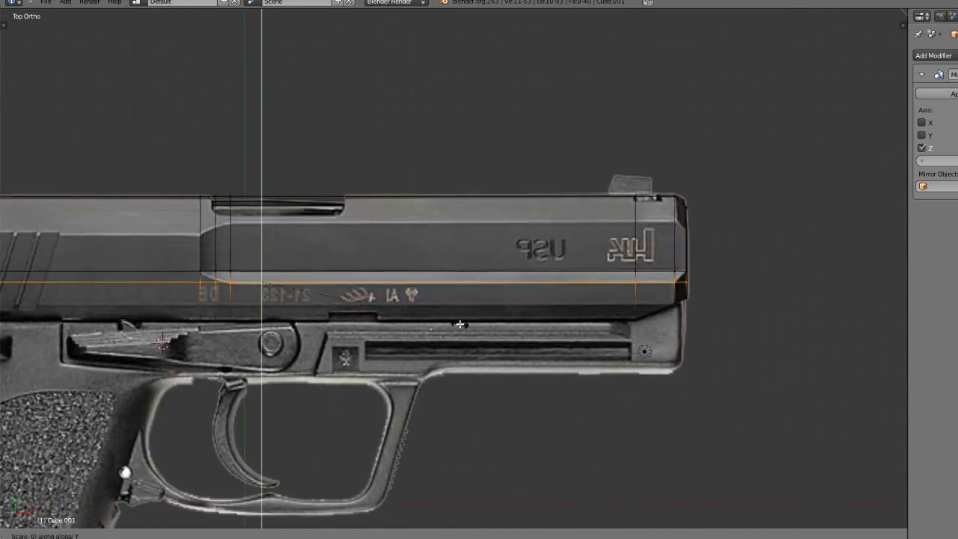
pyautogui.click(480, 313)
# Move the straightened loop slightly down along Y onto the lower edge of the side panel's light bevel
pyautogui.keyDown('shift'); pyautogui.moveTo(319, 316); pyautogui.dragTo(437, 315, button='middle'); pyautogui.keyUp('shift')
pyautogui.scroll(1, 556, 313)
pyautogui.scroll(-2, 569, 309)
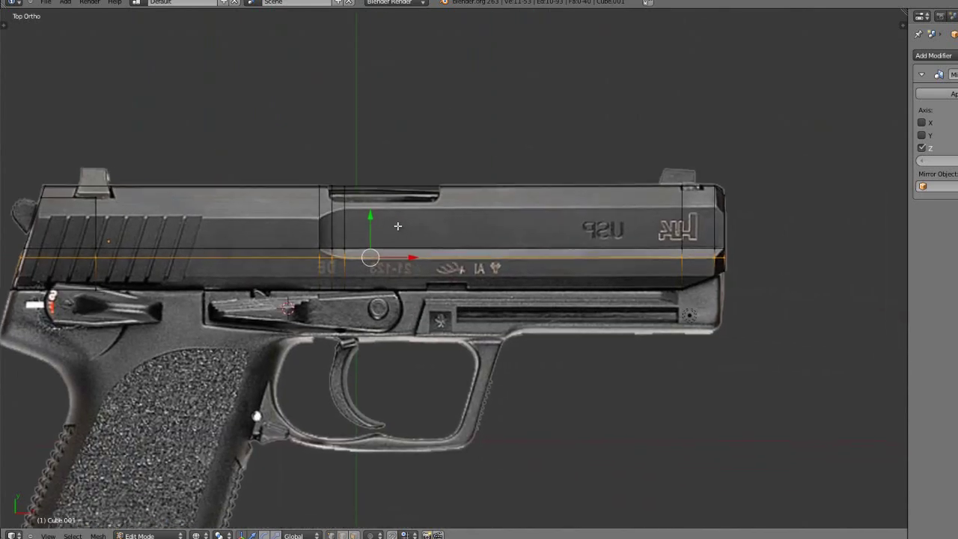
pyautogui.moveTo(371, 216); pyautogui.dragTo(370, 218)
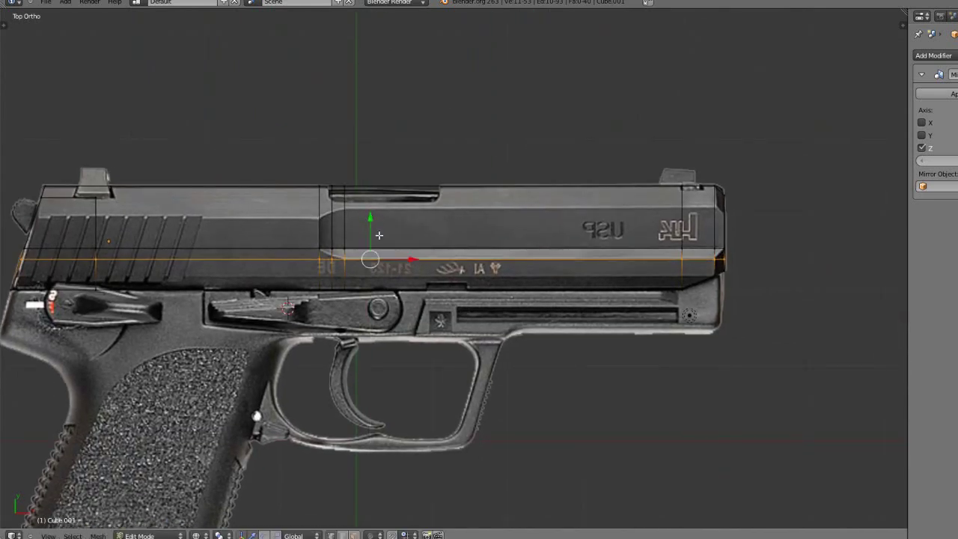
# Merge the new loop's outer vertex at the slide's front end into the neighbouring loop's vertex above it, using At Last
pyautogui.scroll(3, 535, 333)
pyautogui.keyDown('shift'); pyautogui.moveTo(559, 347); pyautogui.dragTo(182, 349, button='middle'); pyautogui.keyUp('shift')
pyautogui.scroll(3, 353, 337)
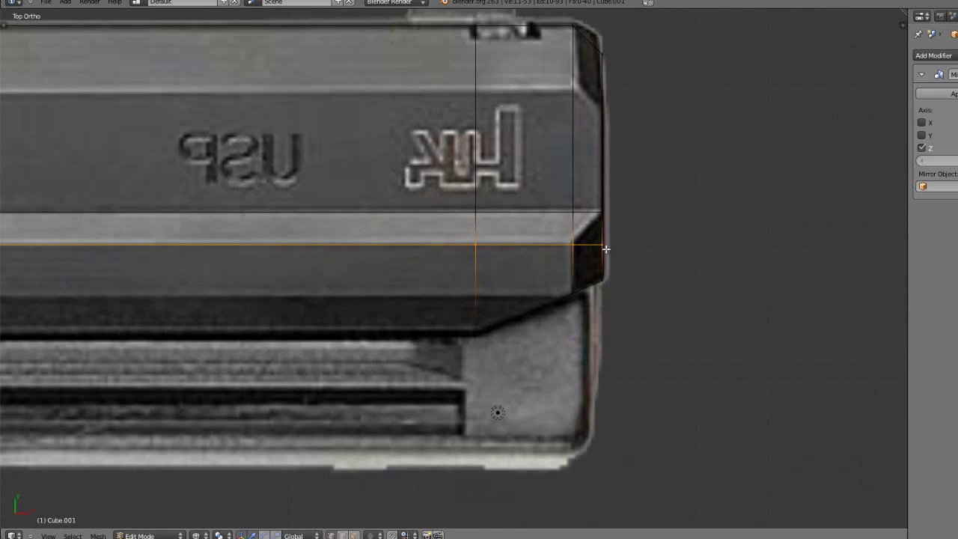
pyautogui.rightClick(603, 246)
pyautogui.moveTo(369, 339); pyautogui.dragTo(306, 306, button='middle')
pyautogui.press('KP_5')
pyautogui.press('z')
pyautogui.scroll(-3, 352, 292)
pyautogui.moveTo(417, 299)
pyautogui.mouseDown(button='middle')
pyautogui.moveTo(384, 283)
pyautogui.moveTo(392, 273)
pyautogui.mouseUp(button='middle')
pyautogui.keyDown('shift'); pyautogui.rightClick(559, 268); pyautogui.keyUp('shift')
pyautogui.press('w')
pyautogui.click(560, 268)
pyautogui.click(560, 269)
# Merge the matching vertex pair at the inner edge of the slide's front face with At Last and deselect everything
pyautogui.rightClick(517, 338)
pyautogui.rightClick(518, 338)
pyautogui.keyDown('shift'); pyautogui.rightClick(546, 336); pyautogui.keyUp('shift')
pyautogui.press('w')
pyautogui.click(545, 336)
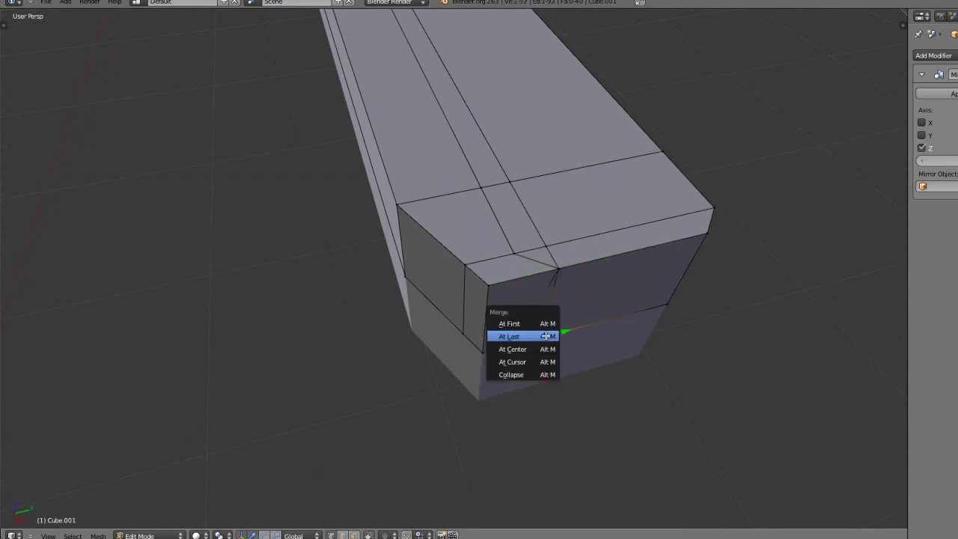
pyautogui.click(546, 336)
pyautogui.scroll(-2, 468, 335)
pyautogui.press('a')
# Merge the lower loop's vertex at the side panel's rear end into the loop vertex directly above it, using At Last
pyautogui.moveTo(352, 272); pyautogui.dragTo(433, 329, button='middle')
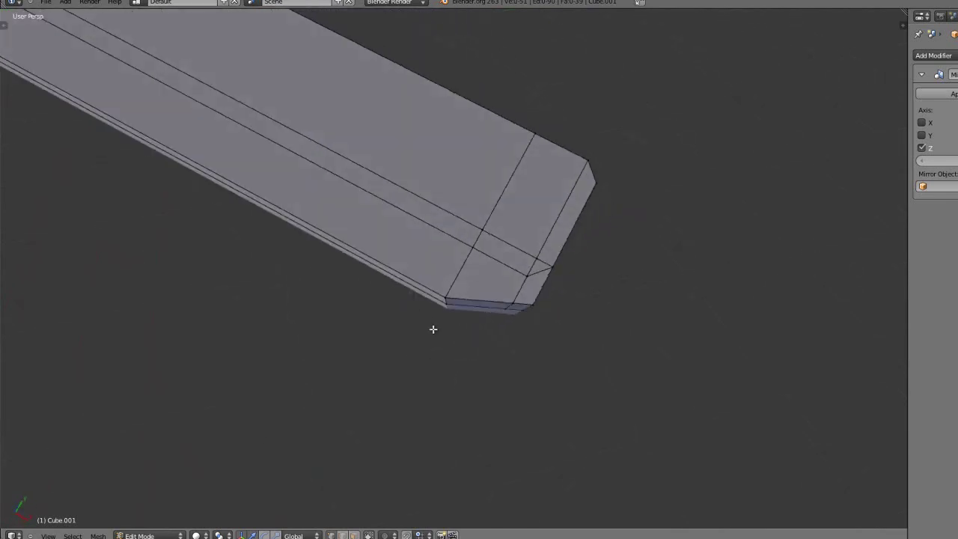
pyautogui.press('KP_7')
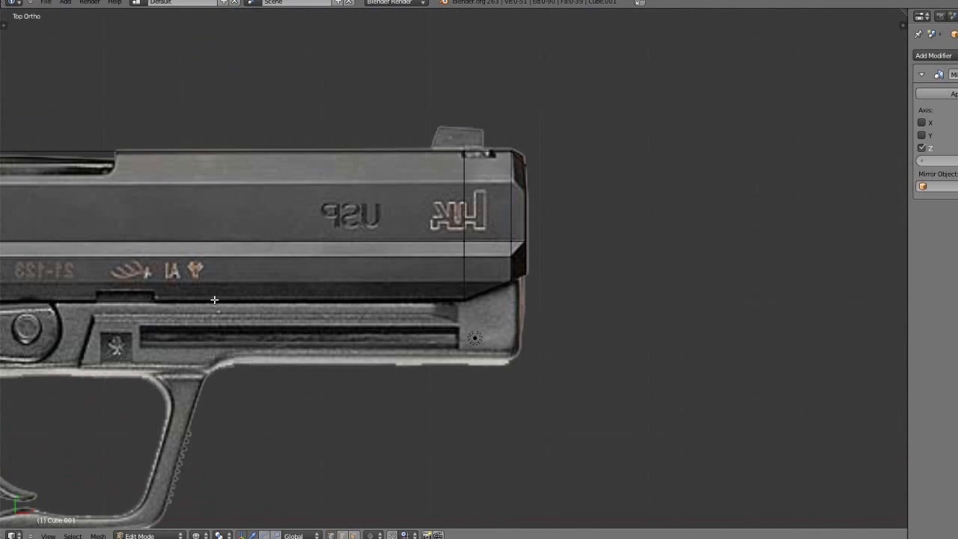
pyautogui.keyDown('shift'); pyautogui.moveTo(143, 274); pyautogui.dragTo(569, 277, button='middle'); pyautogui.keyUp('shift')
pyautogui.keyDown('shift'); pyautogui.moveTo(210, 275); pyautogui.dragTo(336, 296, button='middle'); pyautogui.keyUp('shift')
pyautogui.scroll(4, 256, 292)
pyautogui.rightClick(410, 272)
pyautogui.keyDown('shift'); pyautogui.rightClick(415, 232); pyautogui.keyUp('shift')
pyautogui.press('w')
pyautogui.click(415, 232)
pyautogui.click(415, 233)
# Raise the middle crosswise loop's lower vertex along Y to follow the panel's rounded lower rear corner, and clear the selection
pyautogui.rightClick(446, 266)
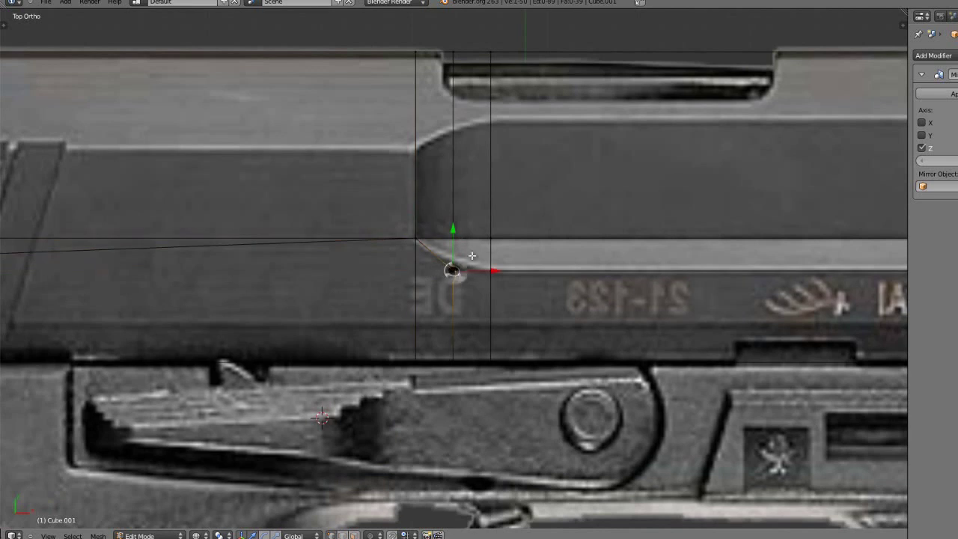
pyautogui.moveTo(454, 229); pyautogui.dragTo(456, 218)
pyautogui.click(456, 219)
pyautogui.press('a')
# Merge the lower loop's two vertices on the slide's rear face into the neighbouring lengthwise loop's vertices, using At Last
pyautogui.scroll(-2, 451, 237)
pyautogui.keyDown('shift'); pyautogui.moveTo(430, 273); pyautogui.dragTo(417, 293, button='middle'); pyautogui.keyUp('shift')
pyautogui.keyDown('shift'); pyautogui.moveTo(175, 299); pyautogui.dragTo(629, 292, button='middle'); pyautogui.keyUp('shift')
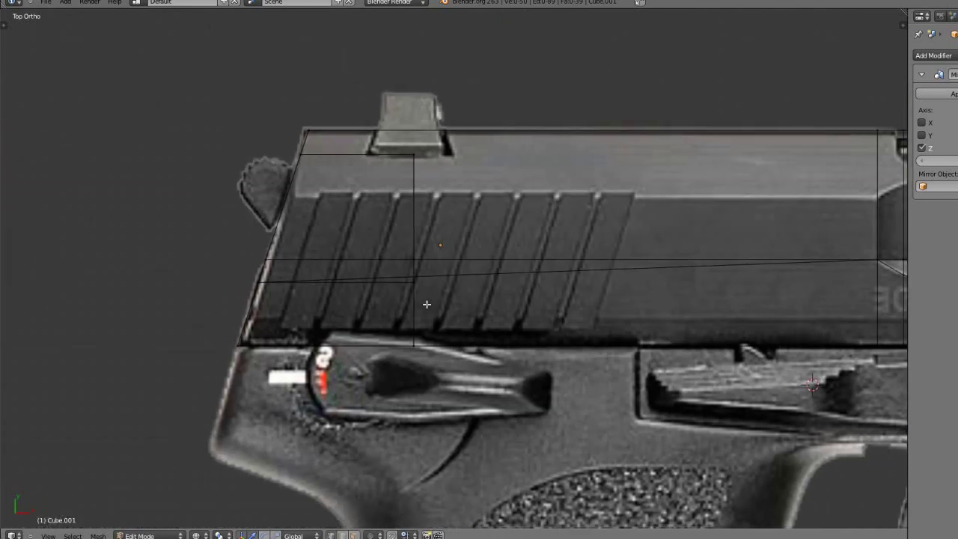
pyautogui.moveTo(412, 317)
pyautogui.mouseDown(button='middle')
pyautogui.moveTo(459, 291)
pyautogui.moveTo(472, 265)
pyautogui.moveTo(513, 233)
pyautogui.moveTo(526, 235)
pyautogui.moveTo(465, 262)
pyautogui.moveTo(471, 233)
pyautogui.moveTo(455, 242)
pyautogui.moveTo(419, 219)
pyautogui.mouseUp(button='middle')
pyautogui.press('KP_5')
pyautogui.press('z')
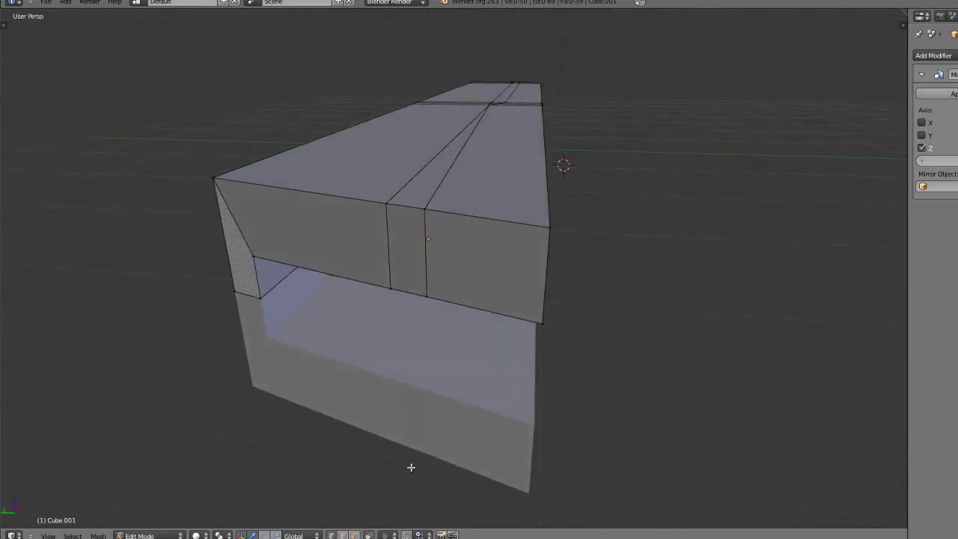
pyautogui.moveTo(411, 456); pyautogui.dragTo(445, 288, button='middle')
pyautogui.press('w')
pyautogui.click(394, 273)
pyautogui.click(408, 316)
pyautogui.rightClick(440, 359)
pyautogui.keyDown('shift'); pyautogui.rightClick(405, 346); pyautogui.keyUp('shift')
pyautogui.press('w')
pyautogui.click(405, 345)
pyautogui.click(405, 345)
# Merge the two remaining vertex pairs of the lower loop on the rear cutout's hidden inner wall, using At Last
pyautogui.rightClick(464, 224)
pyautogui.keyDown('shift'); pyautogui.rightClick(438, 223); pyautogui.keyUp('shift')
pyautogui.press('w')
pyautogui.click(438, 223)
pyautogui.click(438, 222)
pyautogui.rightClick(468, 257)
pyautogui.keyDown('shift'); pyautogui.rightClick(439, 254); pyautogui.keyUp('shift')
pyautogui.press('w')
pyautogui.click(443, 254)
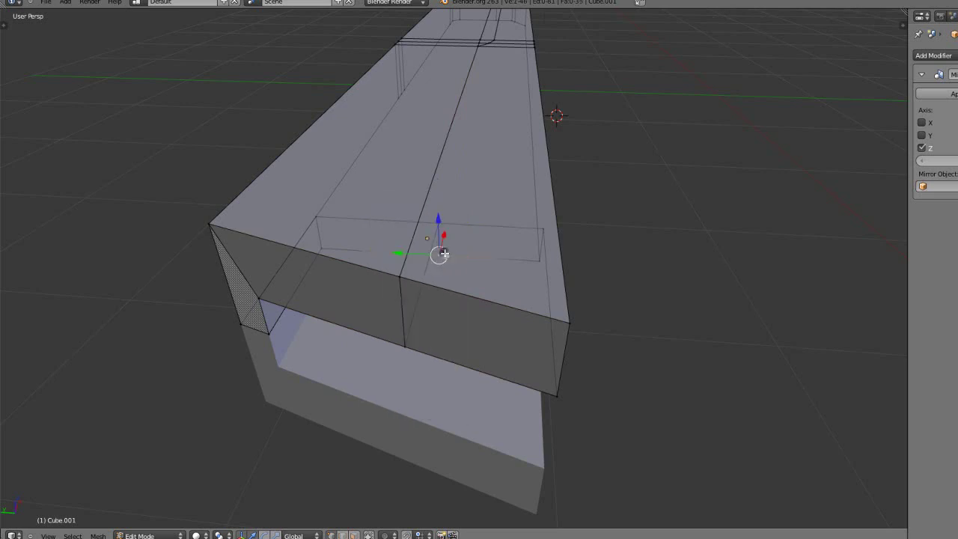
# Add a lengthwise loop cut to the slide's upper half and slide it level with the upper edge of the rear serrations
pyautogui.moveTo(398, 306); pyautogui.dragTo(317, 310, button='middle')
pyautogui.press('KP_7')
pyautogui.keyDown('shift'); pyautogui.moveTo(530, 330); pyautogui.dragTo(54, 325, button='middle'); pyautogui.keyUp('shift')
pyautogui.scroll(-2, 374, 280)
pyautogui.keyDown('shift'); pyautogui.moveTo(463, 252); pyautogui.dragTo(386, 269, button='middle'); pyautogui.keyUp('shift')
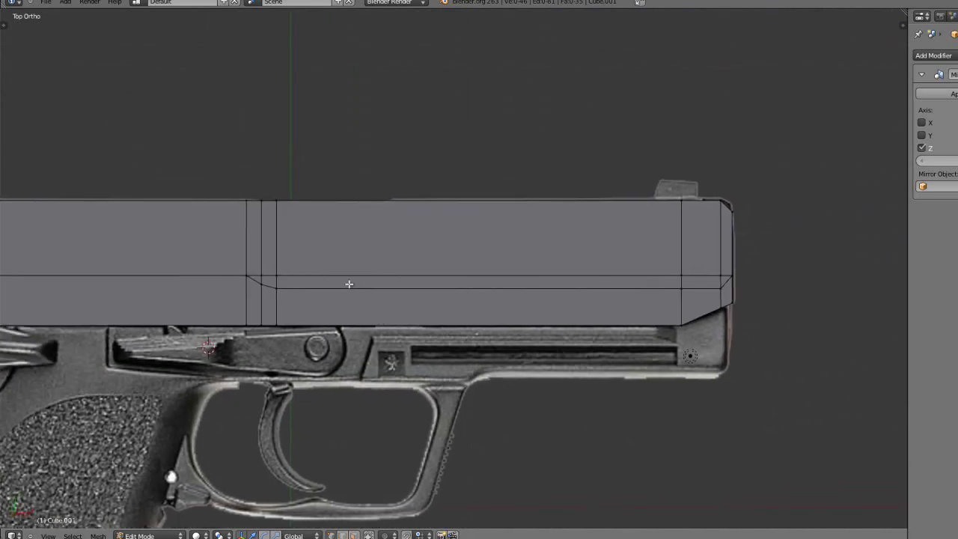
pyautogui.press('z')
pyautogui.keyDown('shift'); pyautogui.moveTo(274, 274); pyautogui.dragTo(318, 287, button='middle'); pyautogui.keyUp('shift')
pyautogui.scroll(1, 307, 293)
pyautogui.scroll(-2, 304, 290)
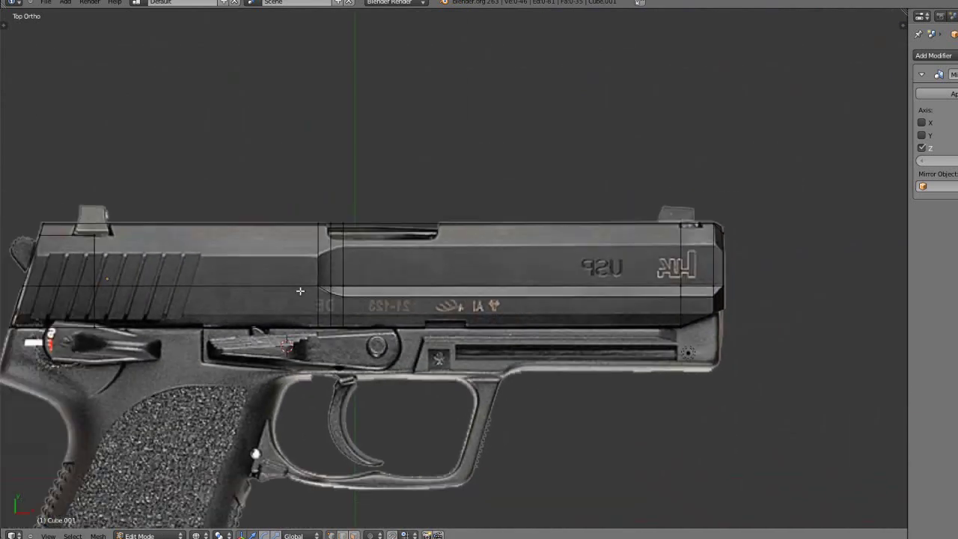
pyautogui.hotkey('ctrl', 'r')
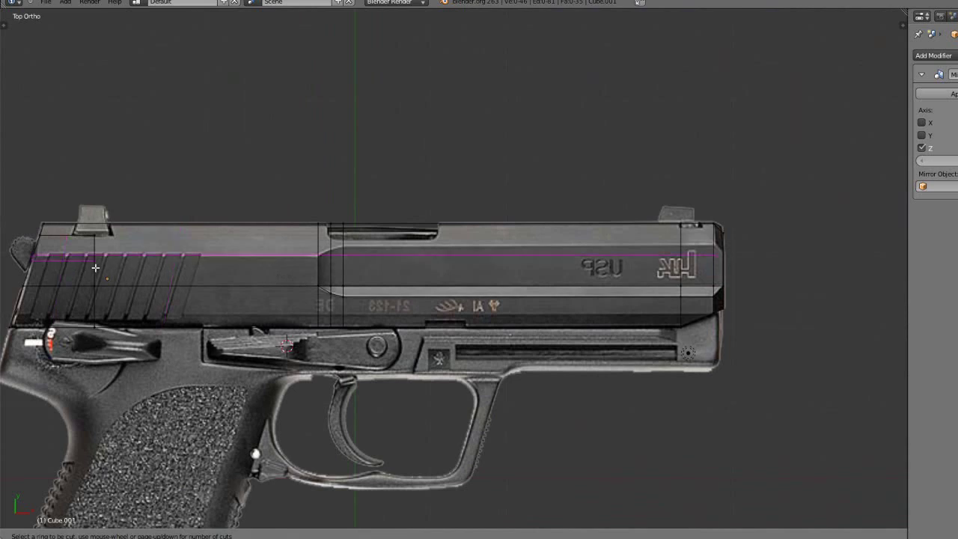
pyautogui.click(345, 256)
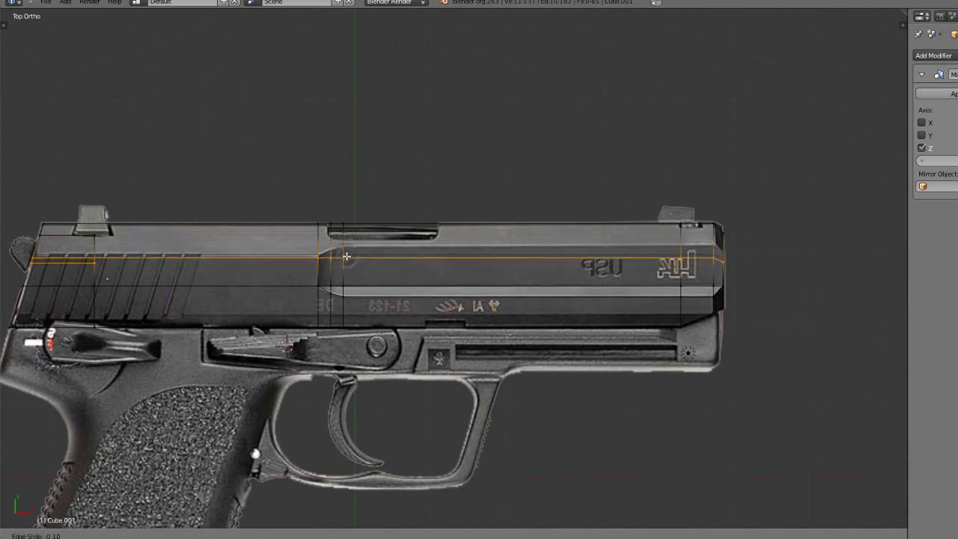
pyautogui.click(347, 256)
# Try raising the middle crosswise loop's upper vertex along Y onto the curve of the panel's upper rear corner
pyautogui.scroll(6, 348, 256)
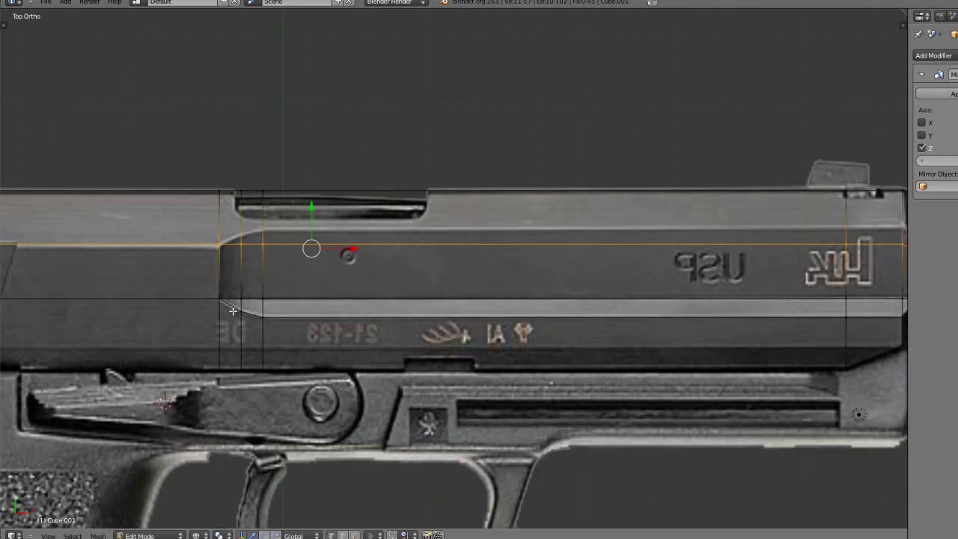
pyautogui.scroll(-3, 449, 286)
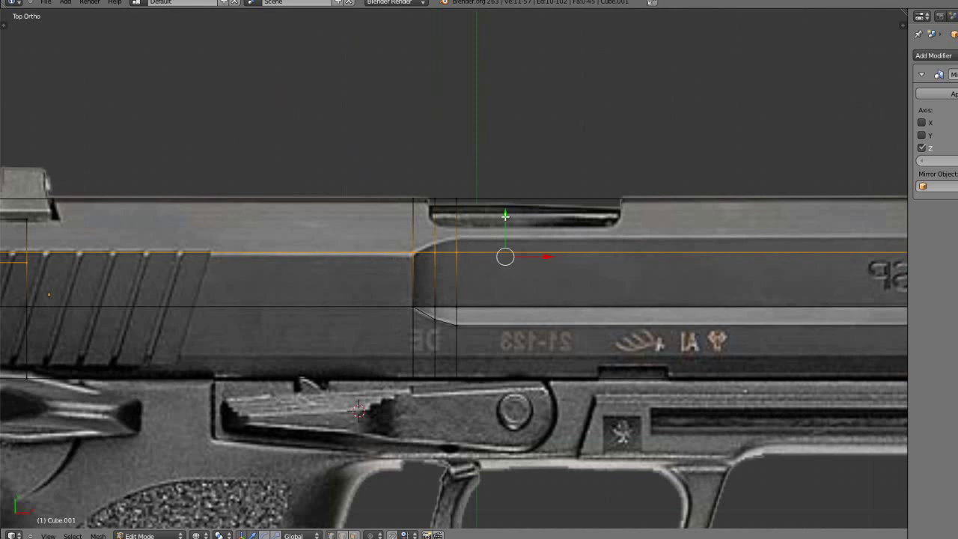
pyautogui.scroll(-1, 373, 269)
pyautogui.scroll(2, 391, 274)
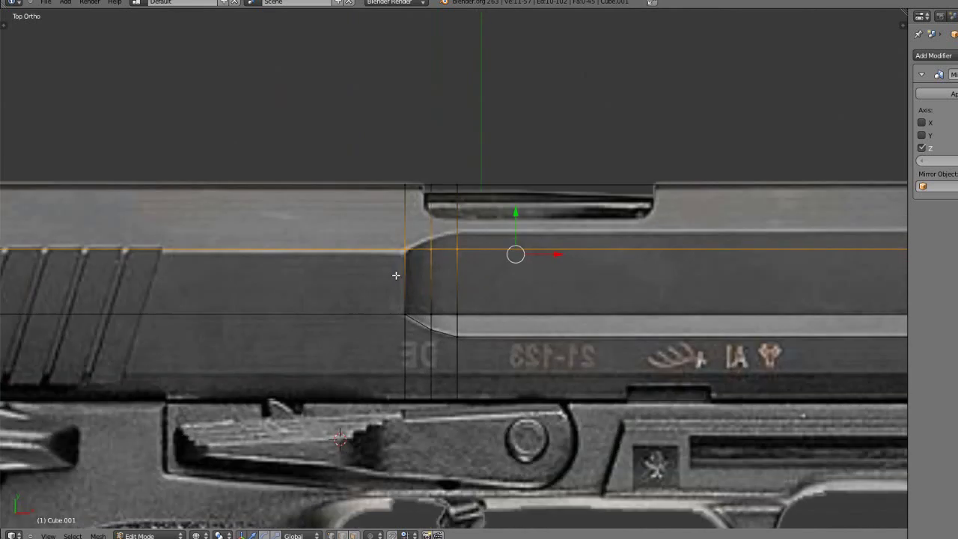
pyautogui.scroll(-3, 396, 274)
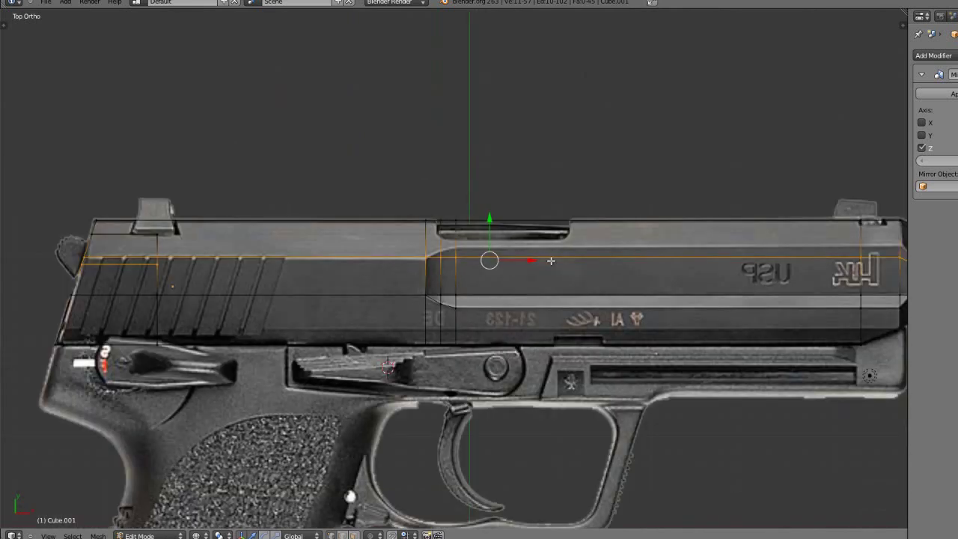
pyautogui.scroll(2, 551, 260)
pyautogui.keyDown('shift'); pyautogui.moveTo(143, 282); pyautogui.dragTo(196, 317, button='middle'); pyautogui.keyUp('shift')
pyautogui.keyDown('shift'); pyautogui.moveTo(350, 316); pyautogui.dragTo(110, 315, button='middle'); pyautogui.keyUp('shift')
pyautogui.scroll(2, 184, 313)
pyautogui.rightClick(217, 280)
pyautogui.press('g')
pyautogui.press('y')
pyautogui.press('Escape')
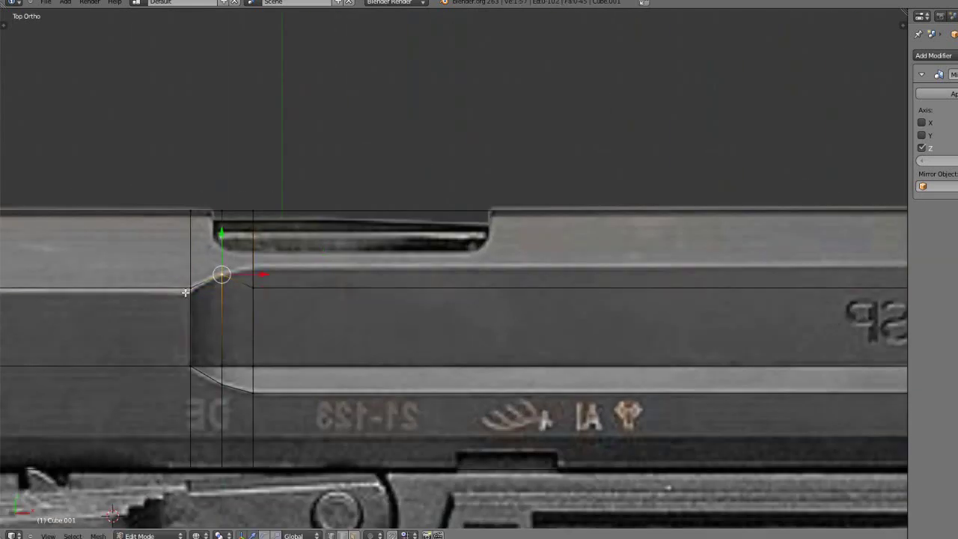
# Try raising the upper vertex where the panel's rear rounding ends along Y to the panel's upper edge
pyautogui.rightClick(247, 288)
pyautogui.press('g')
pyautogui.press('y')
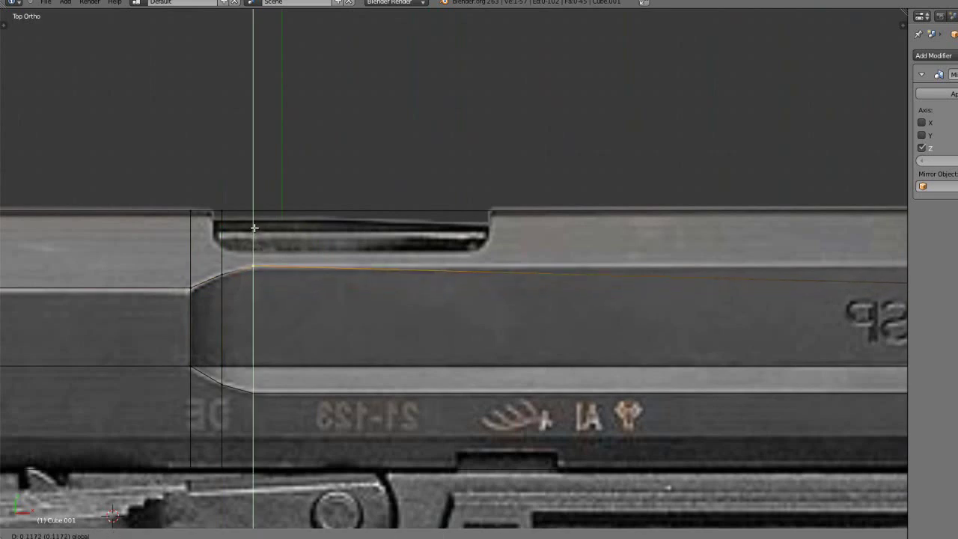
pyautogui.click(255, 226)
# Fine-tune the heights of the two upper rear corner vertices along Y, one after the other
pyautogui.rightClick(223, 277)
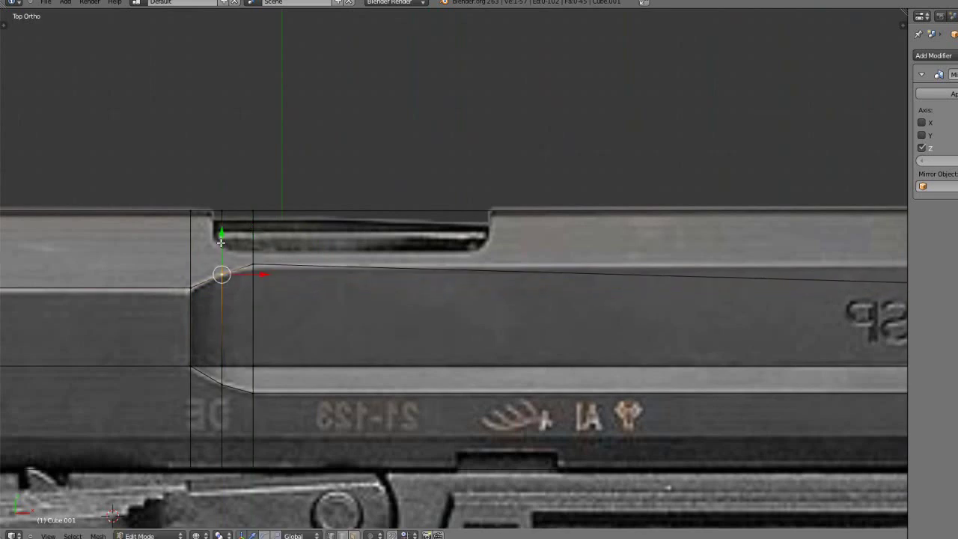
pyautogui.press('g')
pyautogui.press('y')
pyautogui.click(221, 240)
pyautogui.rightClick(252, 241)
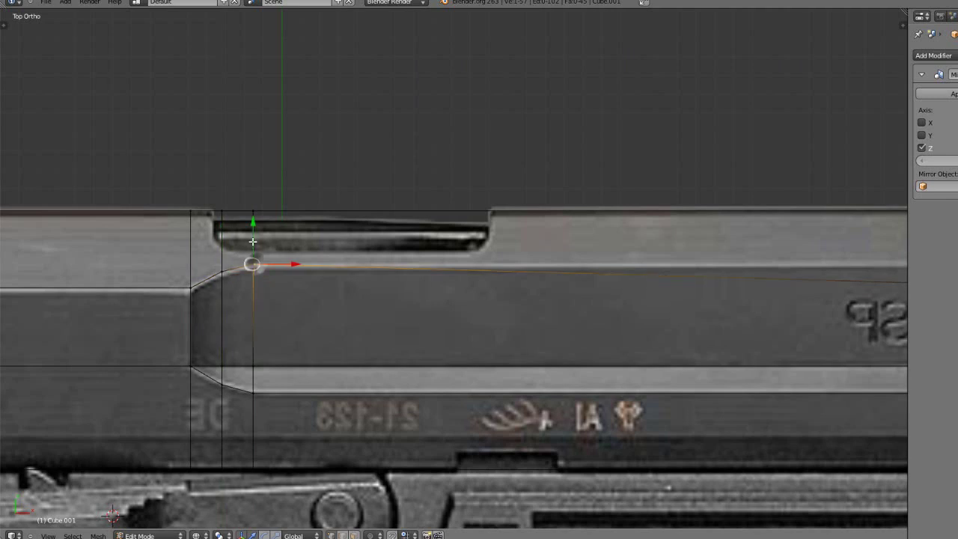
pyautogui.press('g')
pyautogui.press('y')
pyautogui.click(252, 231)
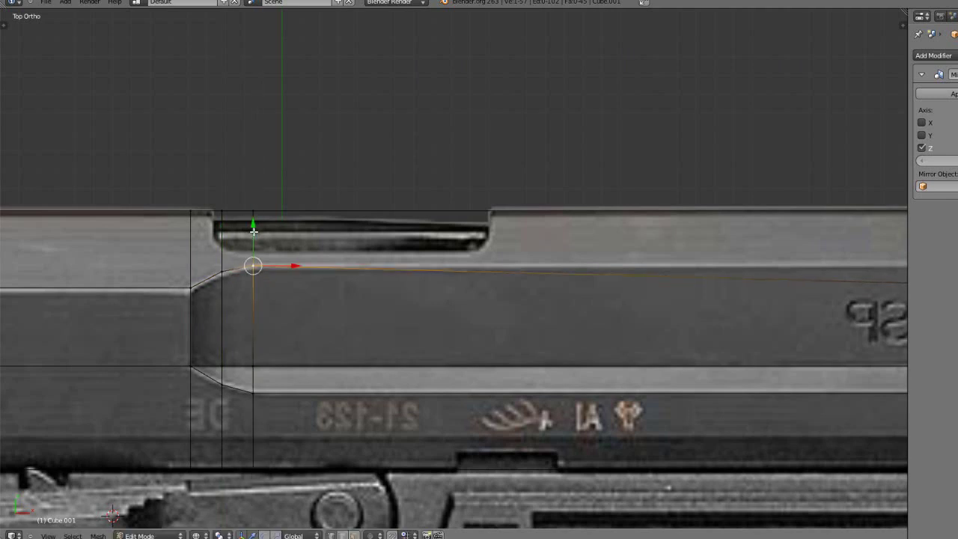
# Undo the individual moves of the vertices at the panel's upper rear corner
pyautogui.scroll(-2, 253, 232)
pyautogui.hotkey('ctrl', 'z')
pyautogui.hotkey('ctrl', 'z')
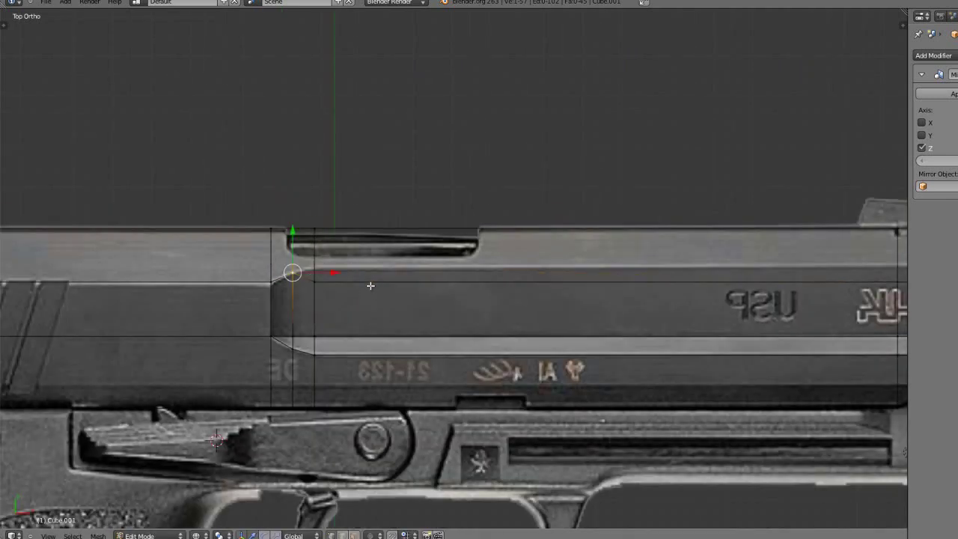
# Select the upper loop's two vertices at the rear rounding and two near the muzzle, and raise them together along Y towards the panel's upper edge
pyautogui.scroll(-2, 370, 282)
pyautogui.keyDown('shift'); pyautogui.moveTo(567, 302); pyautogui.dragTo(503, 305, button='middle'); pyautogui.keyUp('shift')
pyautogui.keyDown('shift'); pyautogui.rightClick(289, 280); pyautogui.keyUp('shift')
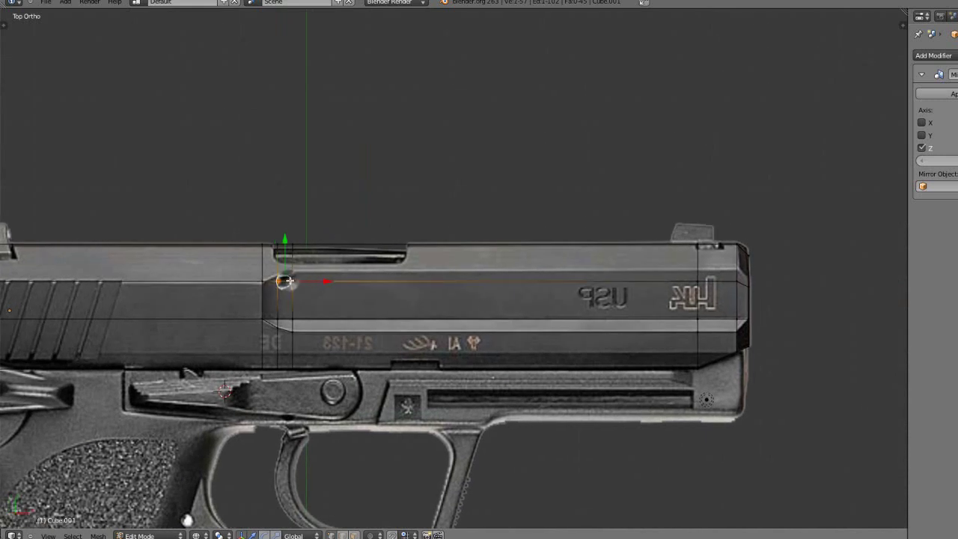
pyautogui.keyDown('shift'); pyautogui.rightClick(743, 287); pyautogui.keyUp('shift')
pyautogui.moveTo(434, 240); pyautogui.dragTo(438, 231)
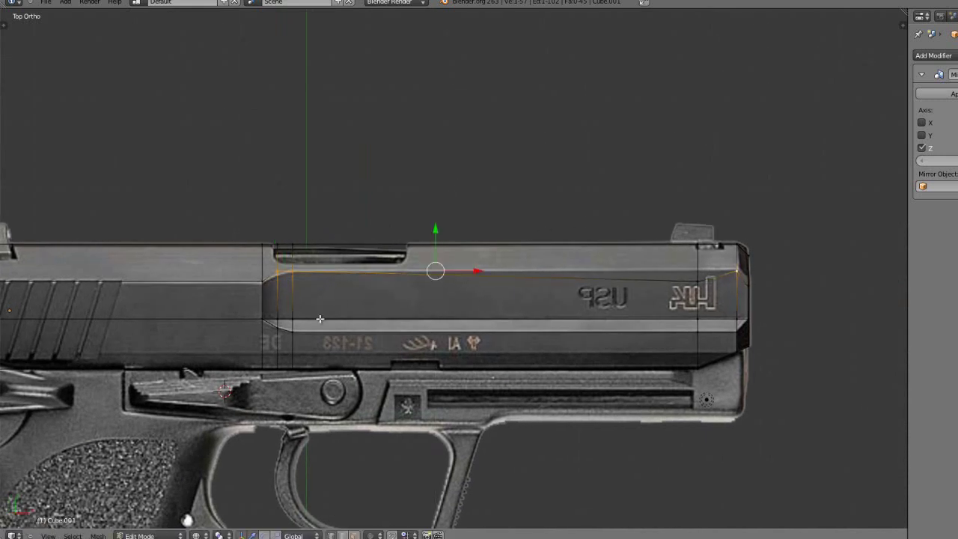
pyautogui.hotkey('ctrl', 'z')
pyautogui.keyDown('shift'); pyautogui.rightClick(700, 282); pyautogui.keyUp('shift')
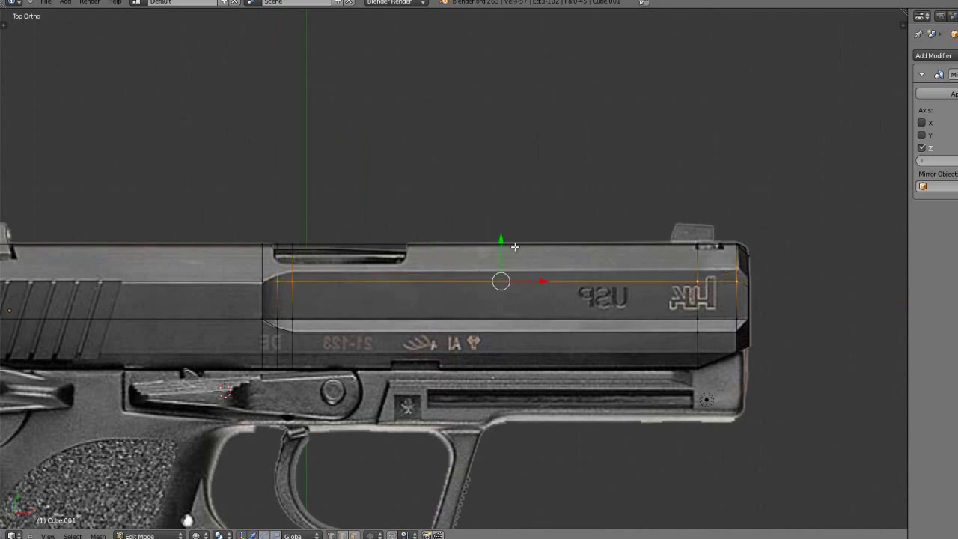
pyautogui.moveTo(500, 241); pyautogui.dragTo(502, 231)
# Deselect the middle rear-corner vertex and move the three remaining upper-loop vertices along Y onto the panel's light upper edge
pyautogui.scroll(3, 217, 344)
pyautogui.keyDown('shift'); pyautogui.moveTo(209, 347); pyautogui.dragTo(375, 327, button='middle'); pyautogui.keyUp('shift')
pyautogui.scroll(1, 375, 328)
pyautogui.press('b')
pyautogui.moveTo(282, 244); pyautogui.dragTo(319, 284)
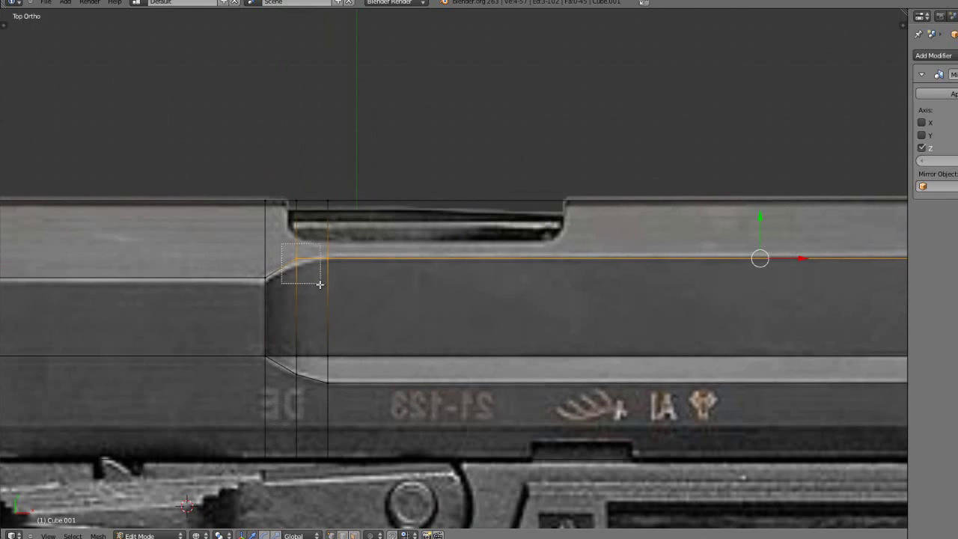
pyautogui.moveTo(315, 285); pyautogui.dragTo(314, 286, button='middle')
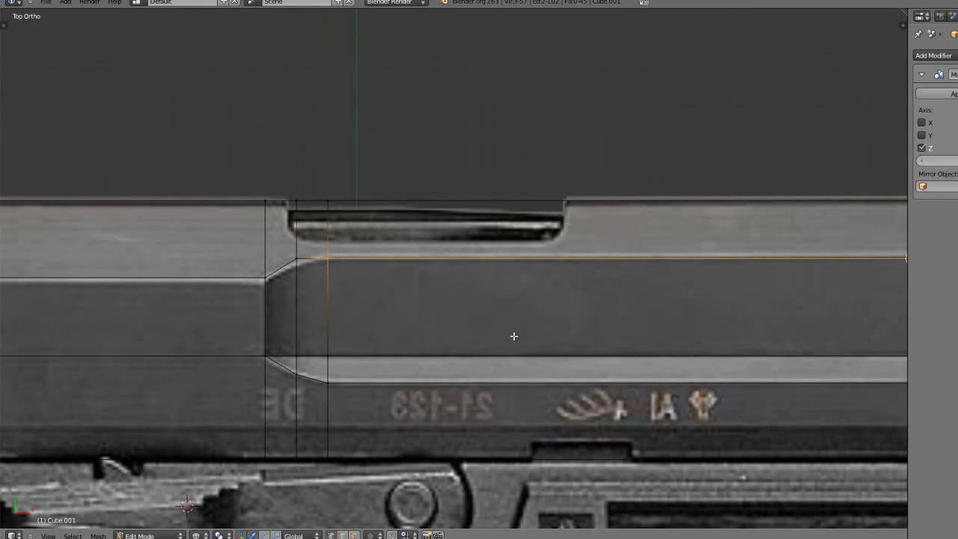
pyautogui.press('g')
pyautogui.press('y')
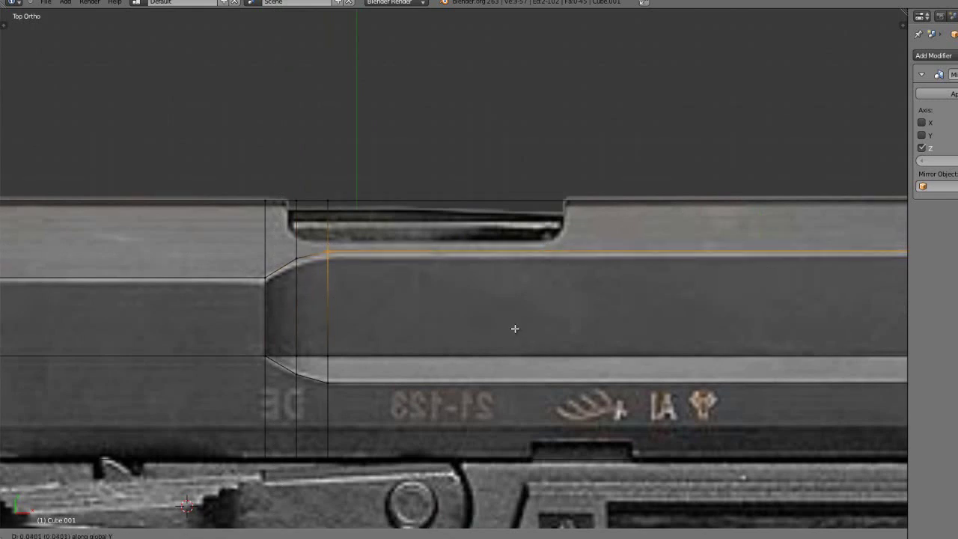
pyautogui.click(514, 328)
pyautogui.scroll(-2, 515, 328)
pyautogui.keyDown('shift'); pyautogui.moveTo(612, 322); pyautogui.dragTo(359, 317, button='middle'); pyautogui.keyUp('shift')
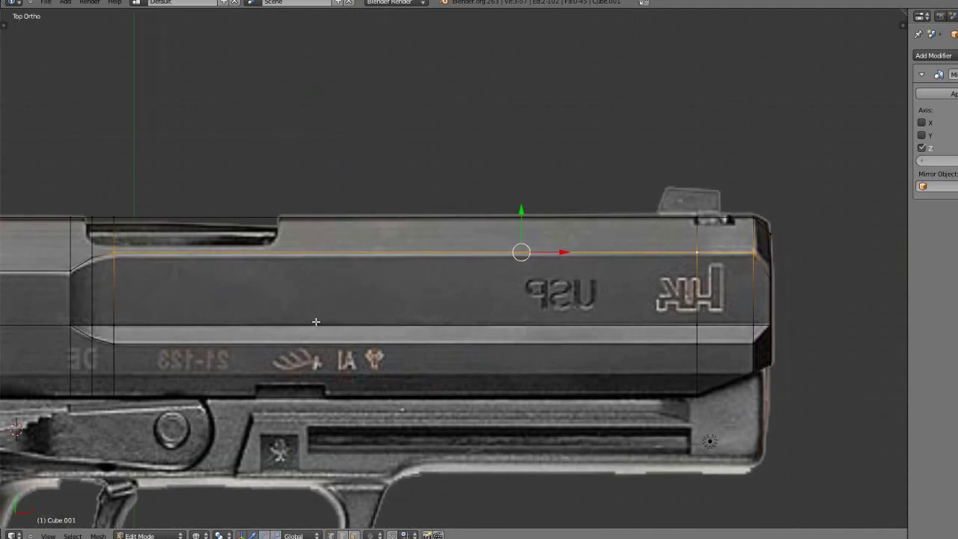
pyautogui.moveTo(522, 211); pyautogui.dragTo(522, 213)
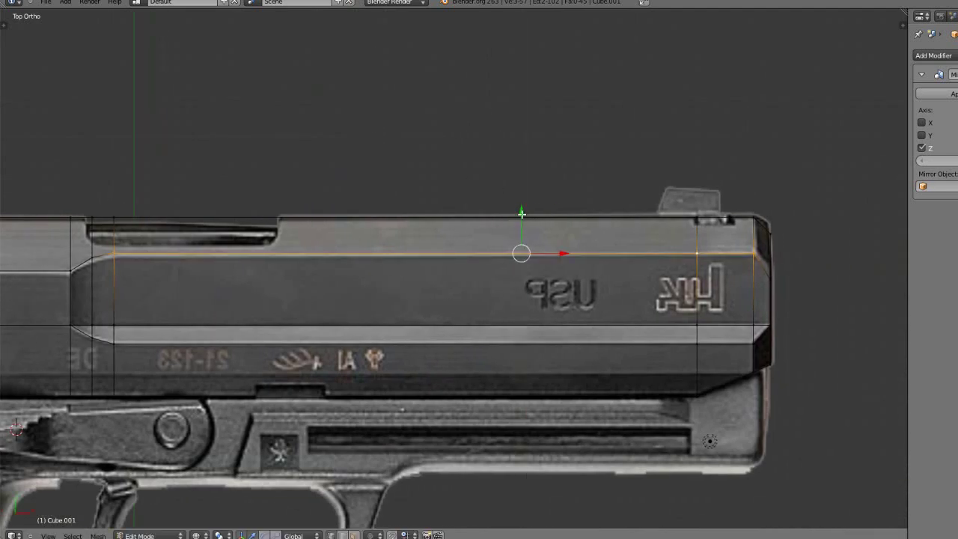
# Select the upper loop's vertices on the muzzle's front edge and raise them along Y to match the corner bevel in the reference
pyautogui.scroll(2, 688, 297)
pyautogui.keyDown('shift'); pyautogui.moveTo(543, 296); pyautogui.dragTo(11, 271, button='middle'); pyautogui.keyUp('shift')
pyautogui.scroll(1, 267, 293)
pyautogui.moveTo(297, 312); pyautogui.dragTo(256, 287, button='middle')
pyautogui.press('KP_7')
pyautogui.press('a')
pyautogui.press('b')
pyautogui.moveTo(341, 249); pyautogui.dragTo(382, 270)
pyautogui.moveTo(363, 216); pyautogui.dragTo(363, 197)
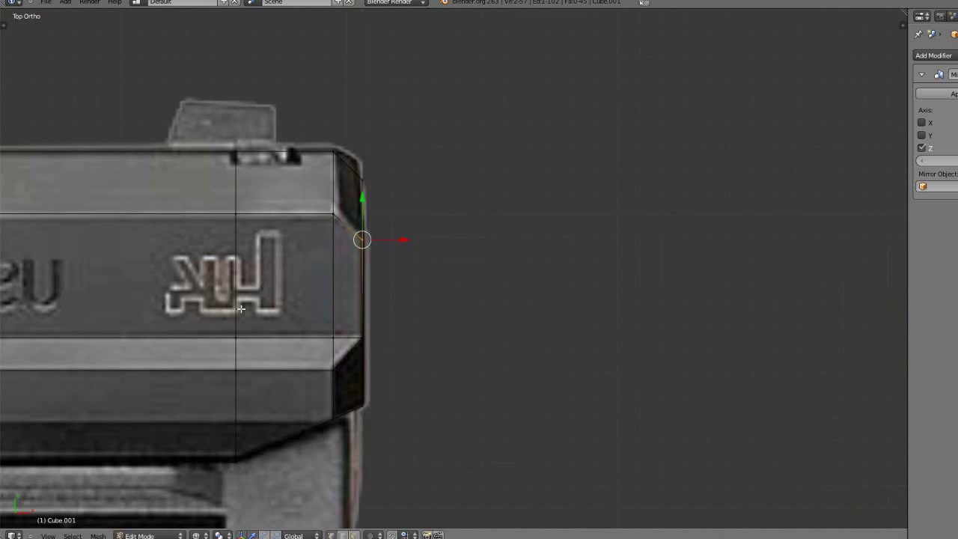
# Switch the viewport to solid shading and show the transform properties, with the slide's rear end framed in the top orthographic view
pyautogui.scroll(-2, 98, 331)
pyautogui.scroll(-1, 75, 343)
pyautogui.keyDown('shift'); pyautogui.moveTo(63, 354); pyautogui.dragTo(578, 368, button='middle'); pyautogui.keyUp('shift')
pyautogui.keyDown('shift'); pyautogui.moveTo(144, 358); pyautogui.dragTo(571, 354, button='middle'); pyautogui.keyUp('shift')
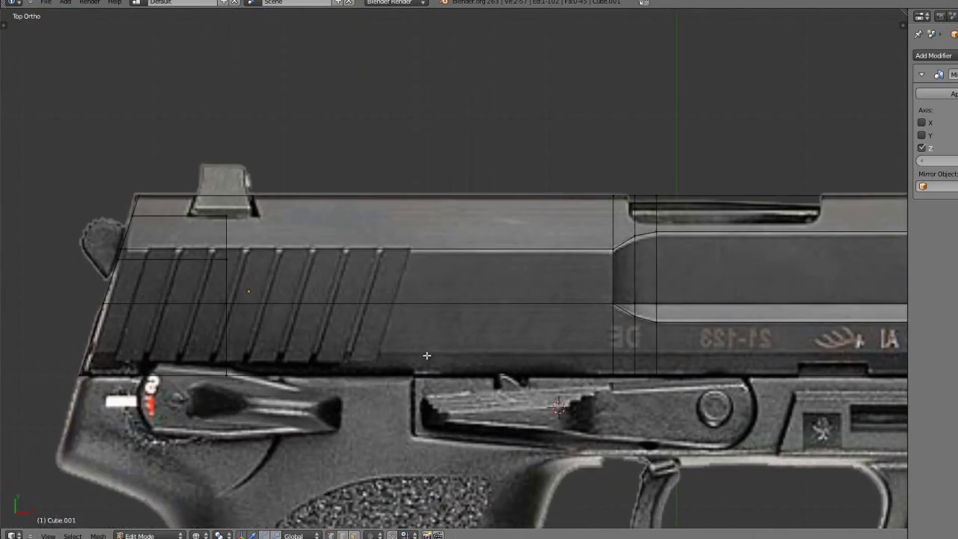
pyautogui.scroll(-1, 427, 355)
pyautogui.keyDown('shift'); pyautogui.moveTo(222, 339); pyautogui.dragTo(408, 288, button='middle'); pyautogui.keyUp('shift')
pyautogui.scroll(1, 266, 377)
pyautogui.press('z')
pyautogui.press('KP_5')
pyautogui.scroll(-2, 347, 329)
pyautogui.scroll(1, 410, 307)
pyautogui.moveTo(389, 335); pyautogui.dragTo(413, 344, button='middle')
pyautogui.press('KP_7')
pyautogui.press('KP_5')
pyautogui.press('n')
# Select the two inner vertices below the upper loop at the slide's rear and raise them along Y level with that loop
pyautogui.press('b')
pyautogui.moveTo(142, 316); pyautogui.dragTo(492, 373)
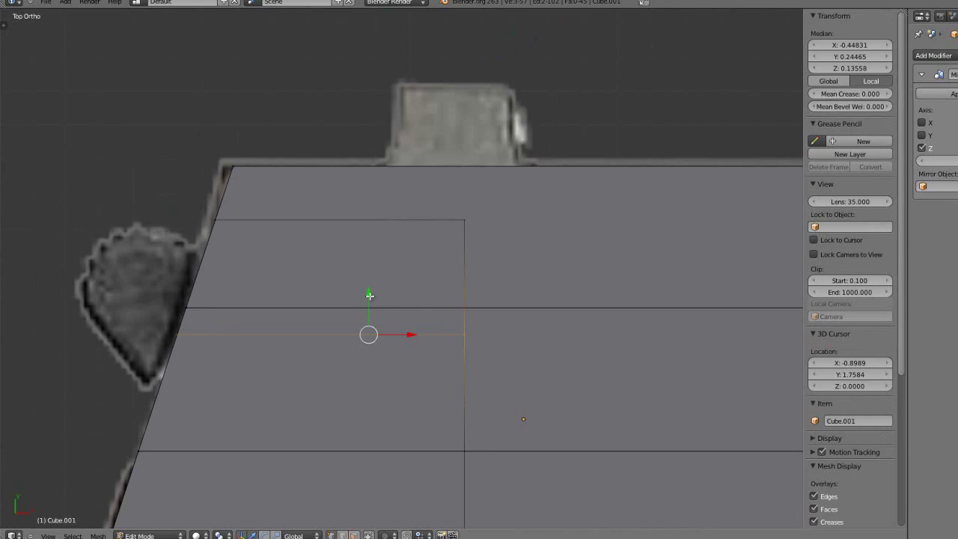
pyautogui.press('g')
pyautogui.press('y')
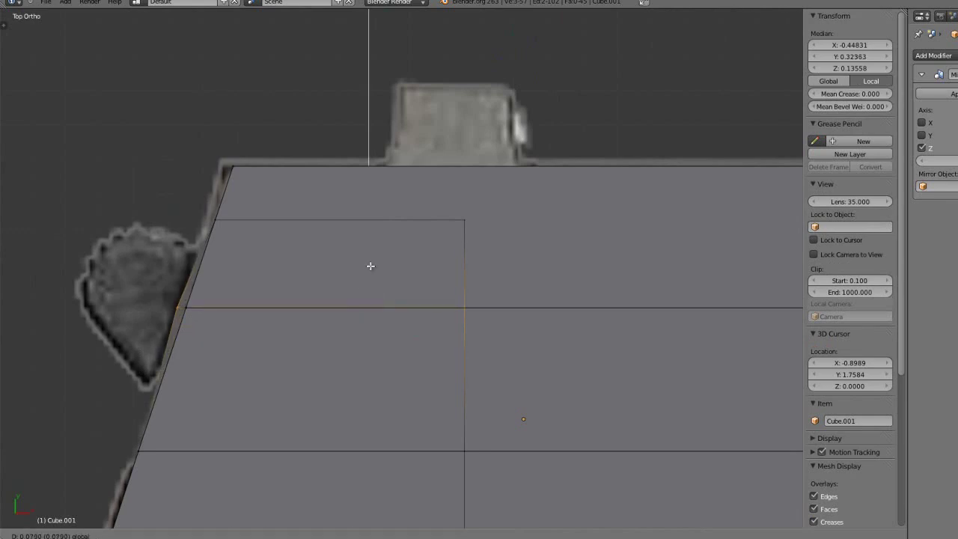
pyautogui.click(370, 268)
pyautogui.scroll(2, 283, 348)
pyautogui.keyDown('shift'); pyautogui.moveTo(199, 372); pyautogui.dragTo(324, 371, button='middle'); pyautogui.keyUp('shift')
pyautogui.scroll(-1, 322, 376)
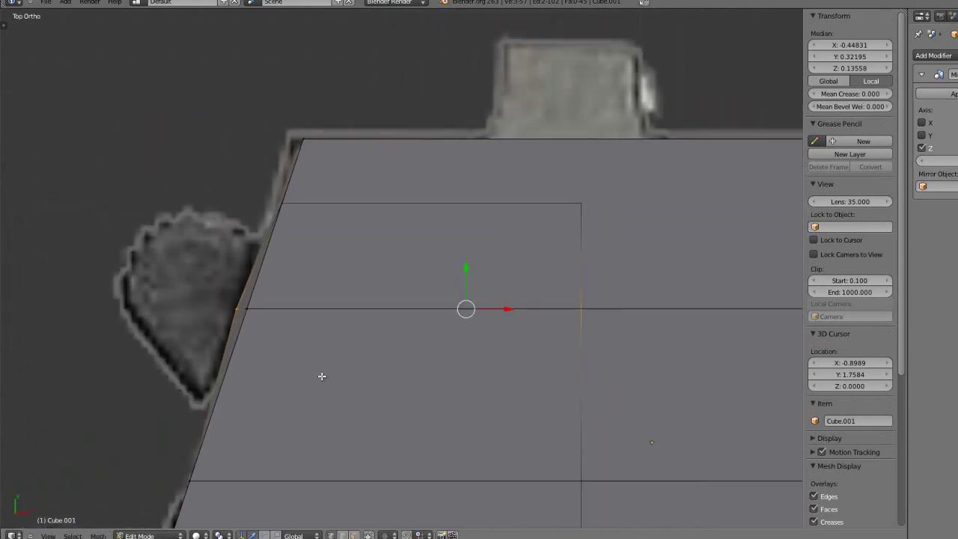
# Select all upper-loop vertices from the slide's rear end to the side panel's rear corner
pyautogui.scroll(-9, 362, 370)
pyautogui.keyDown('shift'); pyautogui.moveTo(553, 384); pyautogui.dragTo(265, 389, button='middle'); pyautogui.keyUp('shift')
pyautogui.scroll(-1, 258, 383)
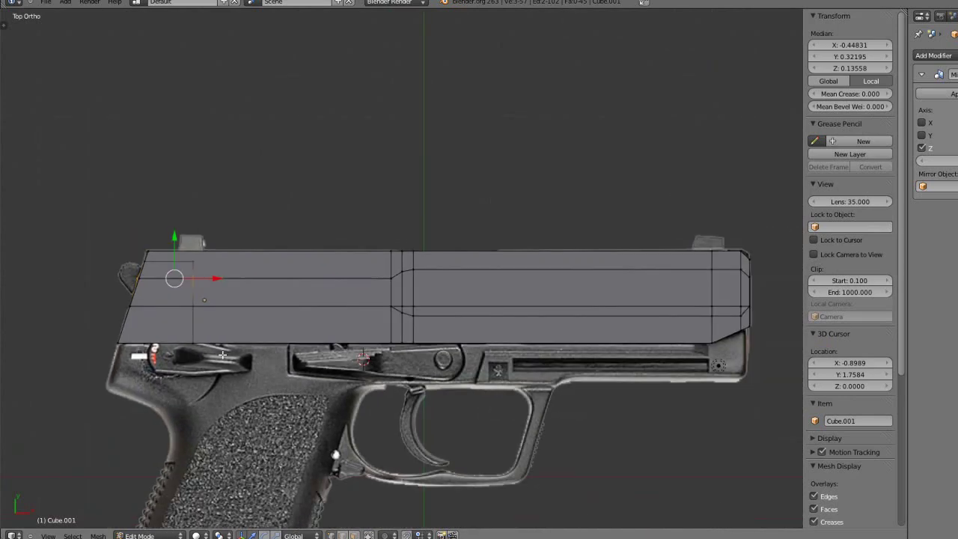
pyautogui.press('a')
pyautogui.press('b')
pyautogui.moveTo(116, 273); pyautogui.dragTo(399, 288)
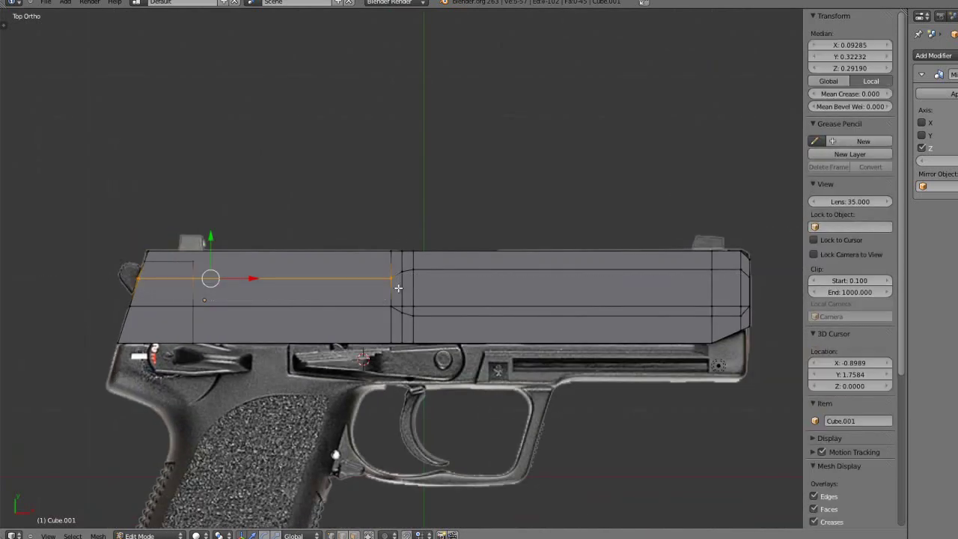
pyautogui.press('s')
pyautogui.press('x')
pyautogui.press('0')
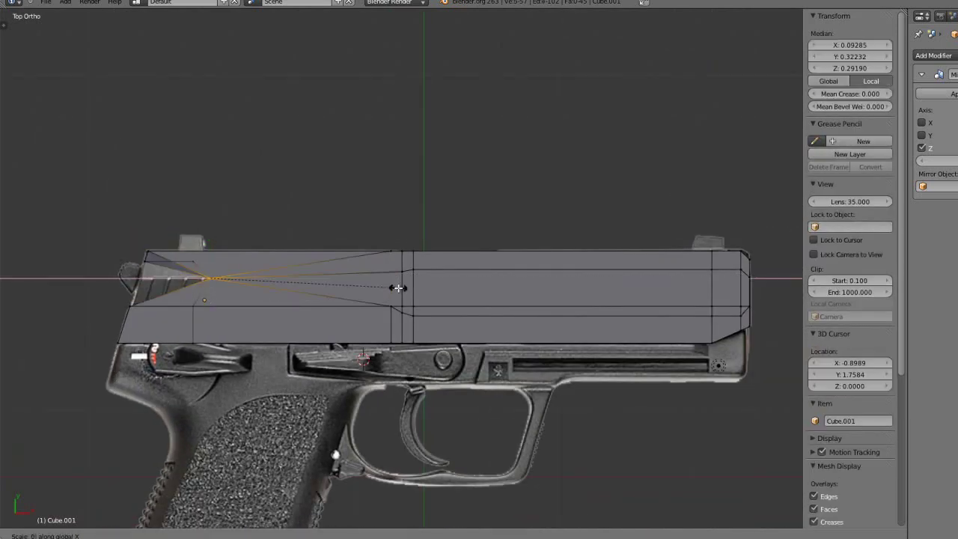
pyautogui.press('Escape')
# Flatten the selected upper-loop vertices to one common height by scaling them along Y
pyautogui.press('s')
pyautogui.press('y')
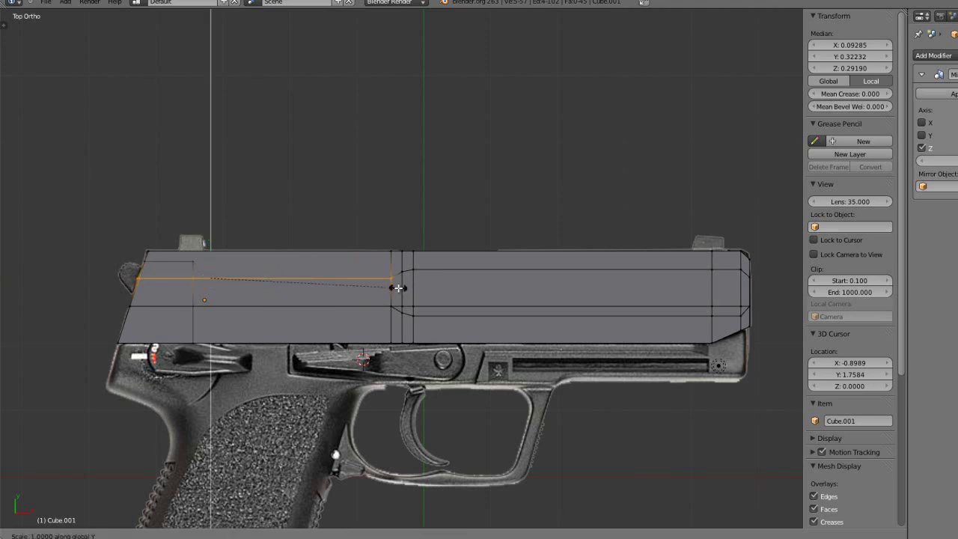
pyautogui.press('Return')
# Select the outer of the two upper-loop vertices on the slide's sloped rear edge and copy its X coordinate
pyautogui.keyDown('shift'); pyautogui.moveTo(112, 320); pyautogui.dragTo(319, 326, button='middle'); pyautogui.keyUp('shift')
pyautogui.scroll(9, 346, 314)
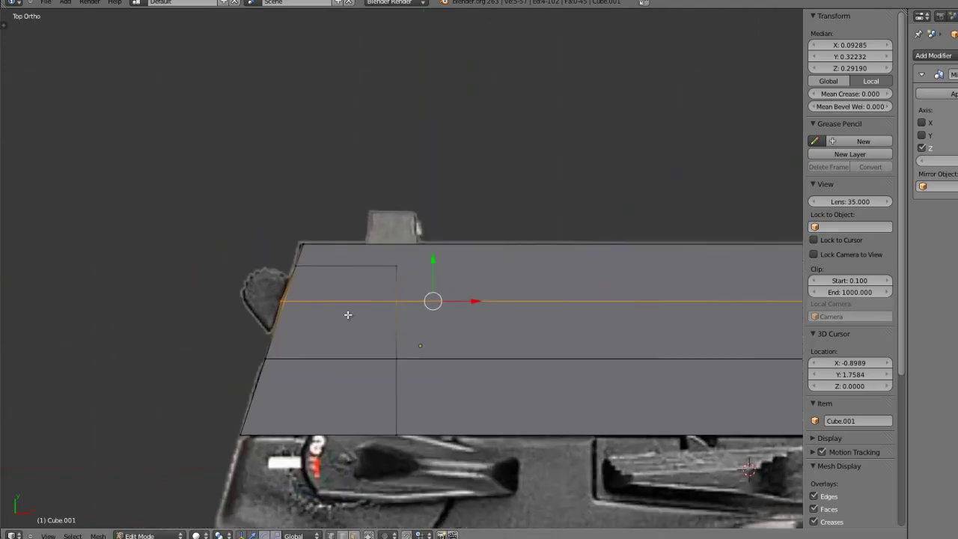
pyautogui.press('a')
pyautogui.press('b')
pyautogui.moveTo(86, 336); pyautogui.dragTo(103, 355)
pyautogui.rightClick(102, 355)
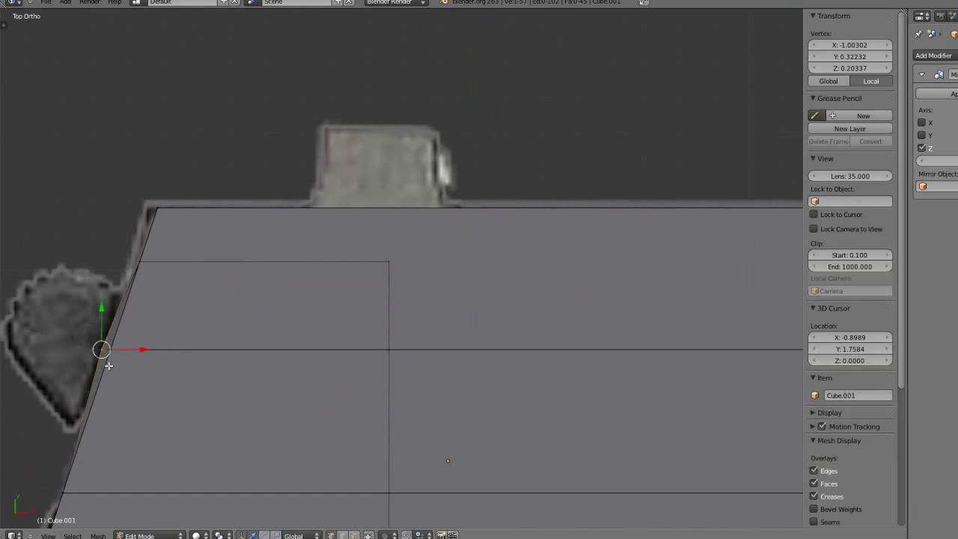
pyautogui.scroll(1, 98, 391)
pyautogui.keyDown('shift'); pyautogui.moveTo(98, 391); pyautogui.dragTo(323, 374, button='middle'); pyautogui.keyUp('shift')
pyautogui.scroll(2, 281, 389)
pyautogui.keyDown('alt'); pyautogui.rightClick(170, 382); pyautogui.keyUp('alt')
pyautogui.scroll(-1, 237, 378)
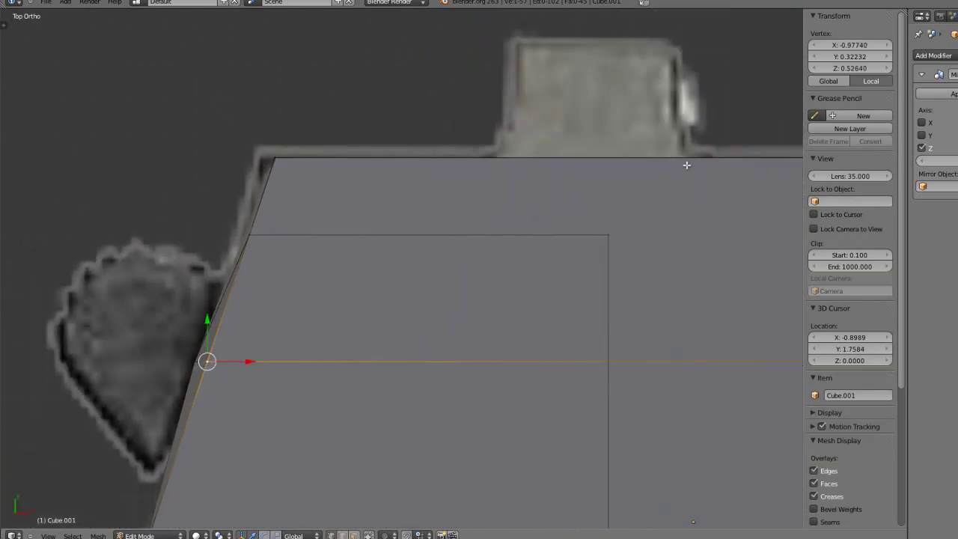
pyautogui.click(846, 46)
pyautogui.click(852, 25)
# Set the X coordinate of the inner rear-edge vertex on the upper loop to -0.97740
pyautogui.rightClick(188, 364)
pyautogui.click(852, 56)
pyautogui.click(853, 44)
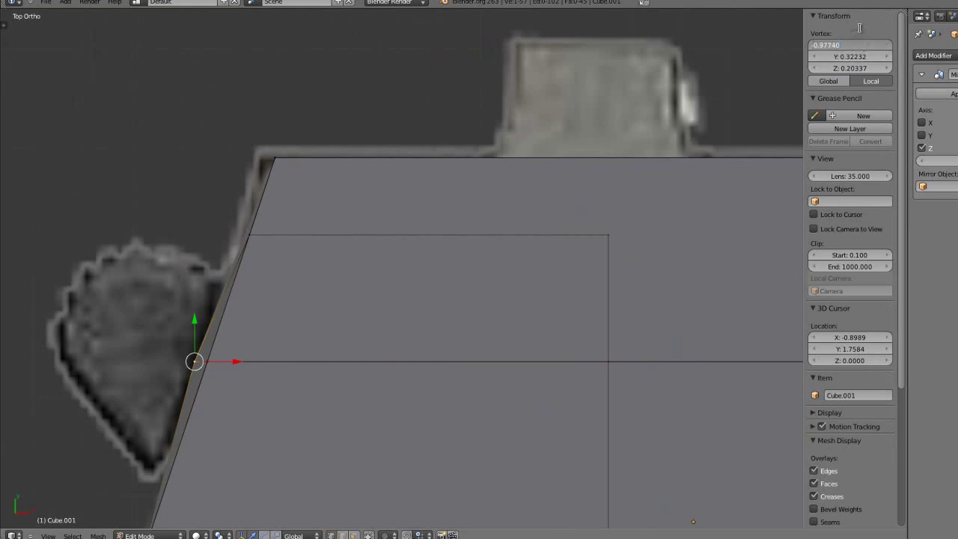
pyautogui.press('Escape')
pyautogui.press('a')
pyautogui.scroll(-5, 421, 384)
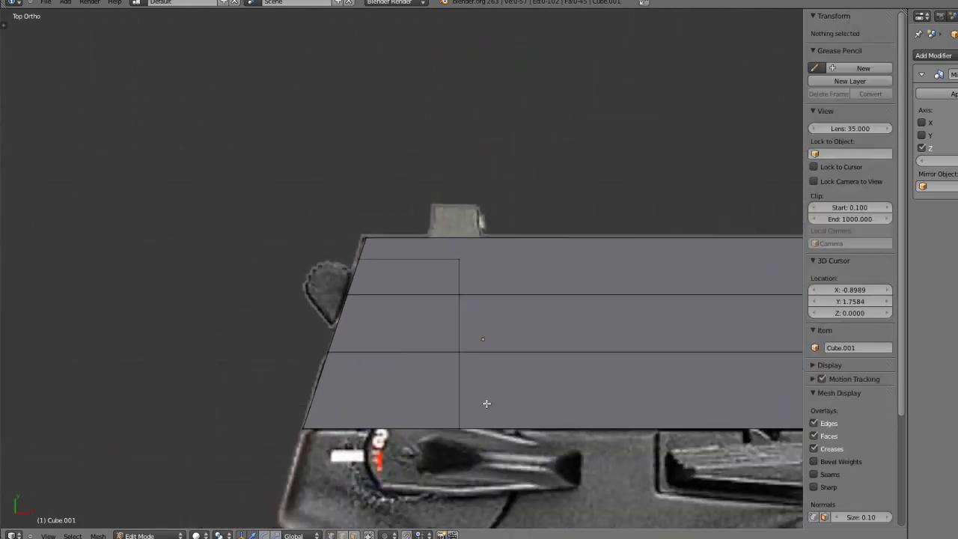
# In wireframe, select the slide's vertices from the panel's rear rounding to the muzzle, between the top edge and the middle loop
pyautogui.scroll(-4, 487, 404)
pyautogui.press('a')
pyautogui.press('a')
pyautogui.moveTo(377, 361)
pyautogui.mouseDown(button='middle')
pyautogui.moveTo(347, 357)
pyautogui.moveTo(446, 275)
pyautogui.moveTo(364, 359)
pyautogui.mouseUp(button='middle')
pyautogui.press('KP_7')
pyautogui.scroll(-3, 366, 357)
pyautogui.keyDown('shift'); pyautogui.moveTo(420, 367); pyautogui.dragTo(178, 357, button='middle'); pyautogui.keyUp('shift')
pyautogui.scroll(2, 178, 356)
pyautogui.scroll(1, 191, 349)
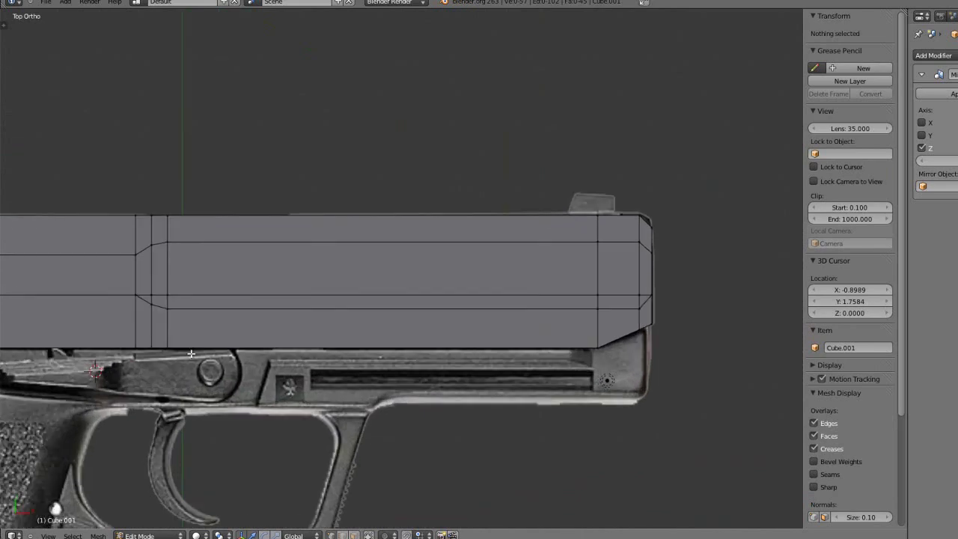
pyautogui.press('z')
pyautogui.scroll(1, 171, 347)
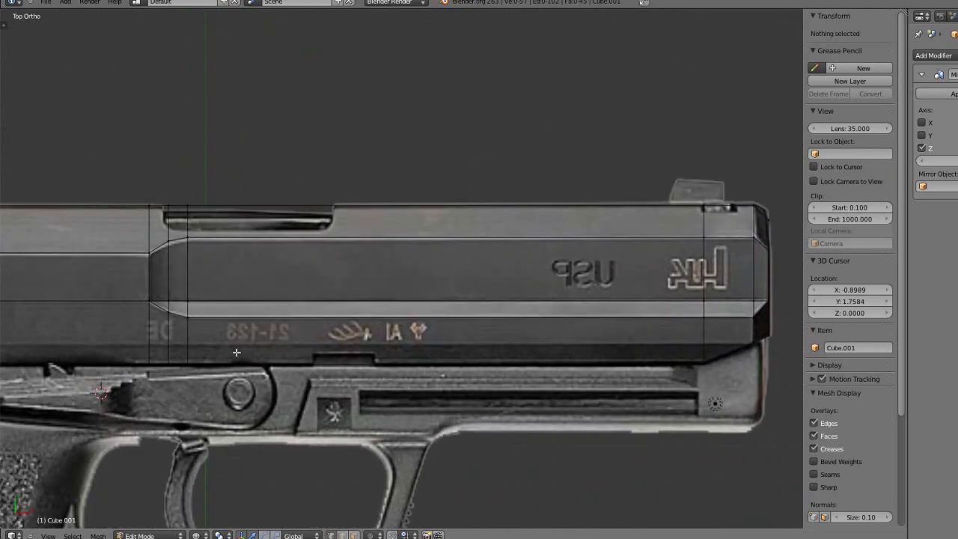
pyautogui.moveTo(163, 190)
pyautogui.mouseDown()
pyautogui.moveTo(222, 280)
pyautogui.moveTo(292, 297)
pyautogui.moveTo(772, 302)
pyautogui.mouseUp()
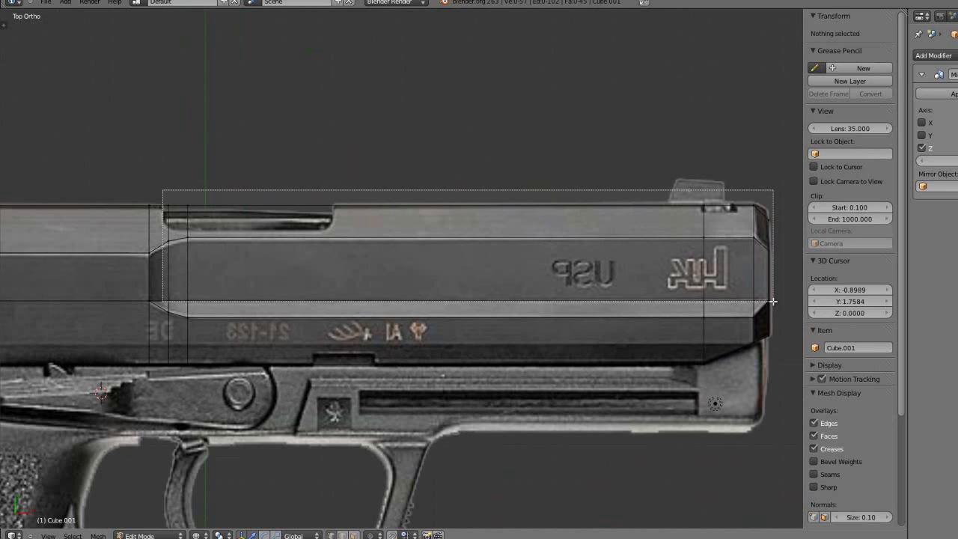
pyautogui.moveTo(773, 302); pyautogui.dragTo(773, 303)
# Lower the selected front section of the slide slightly along Z to sink the side panel
pyautogui.moveTo(187, 463); pyautogui.dragTo(205, 324, button='middle')
pyautogui.press('KP_5')
pyautogui.moveTo(321, 234); pyautogui.dragTo(331, 231, button='middle')
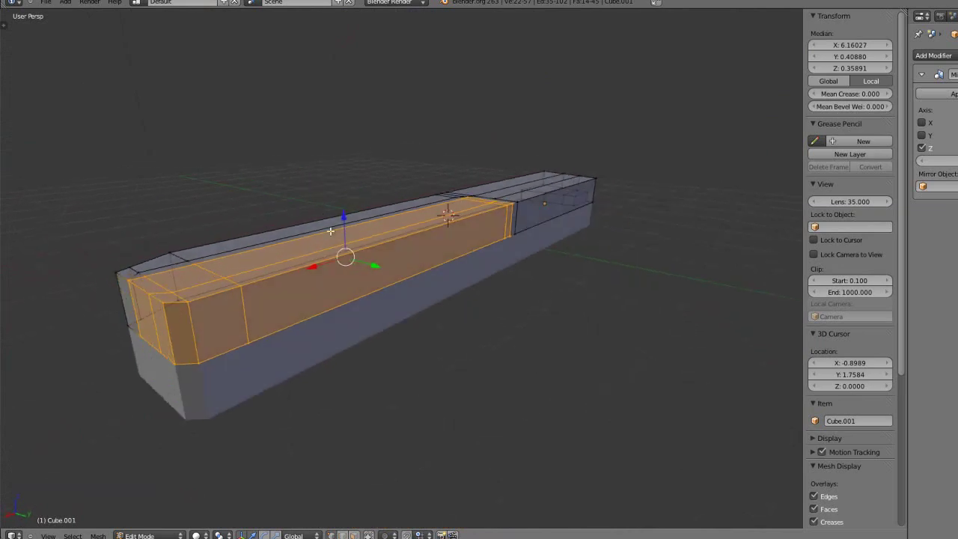
pyautogui.moveTo(345, 217); pyautogui.dragTo(344, 220)
pyautogui.moveTo(344, 220); pyautogui.dragTo(315, 289, button='middle')
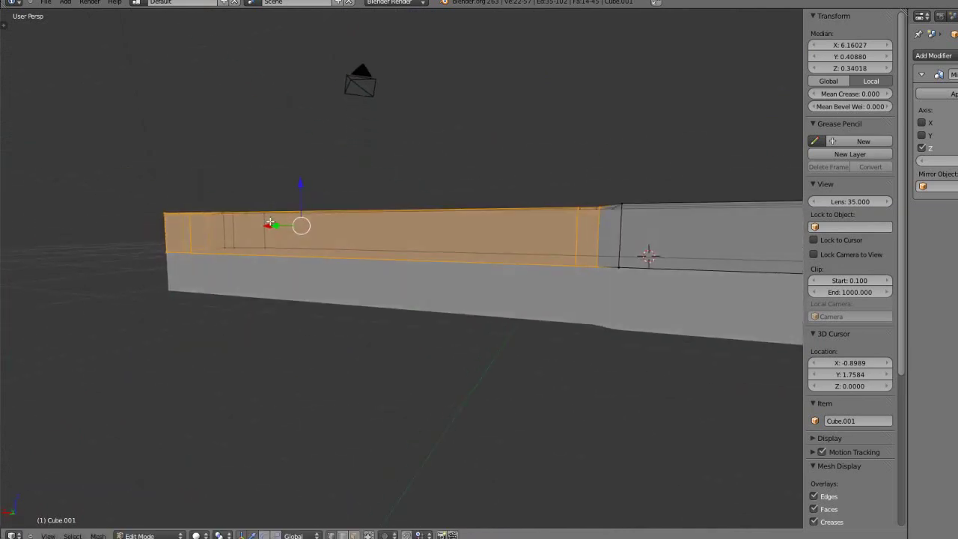
pyautogui.moveTo(298, 180); pyautogui.dragTo(297, 179)
# Deselect the vertices at the rear of the rounding and lower the remaining front section a little further along Z
pyautogui.press('b')
pyautogui.moveTo(592, 181); pyautogui.dragTo(612, 237)
pyautogui.moveTo(611, 236); pyautogui.dragTo(607, 249, button='middle')
pyautogui.press('b')
pyautogui.moveTo(586, 283); pyautogui.dragTo(627, 301, button='middle')
pyautogui.moveTo(249, 182); pyautogui.dragTo(251, 184)
pyautogui.moveTo(251, 184); pyautogui.dragTo(55, 312, button='middle')
pyautogui.press('Tab')
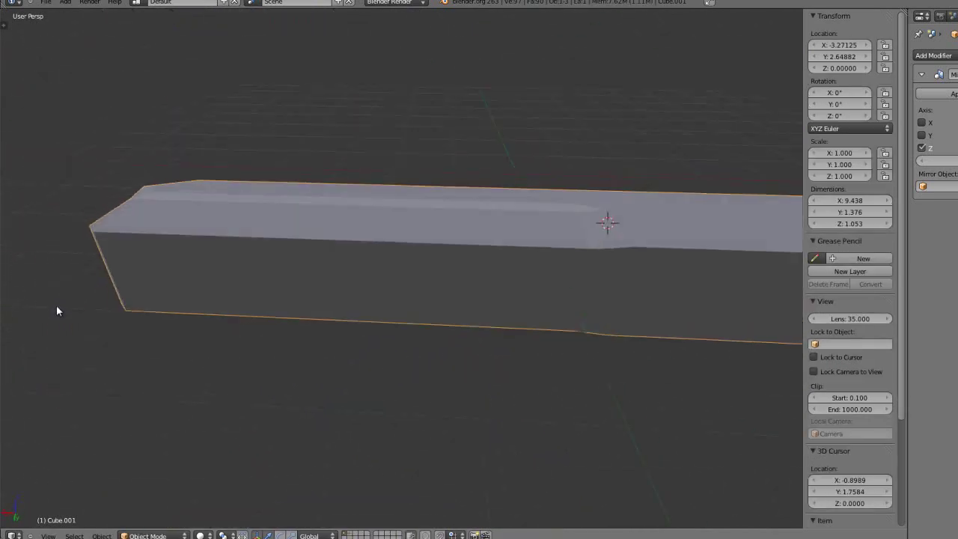
pyautogui.press('Tab')
pyautogui.moveTo(423, 235); pyautogui.dragTo(480, 236, button='middle')
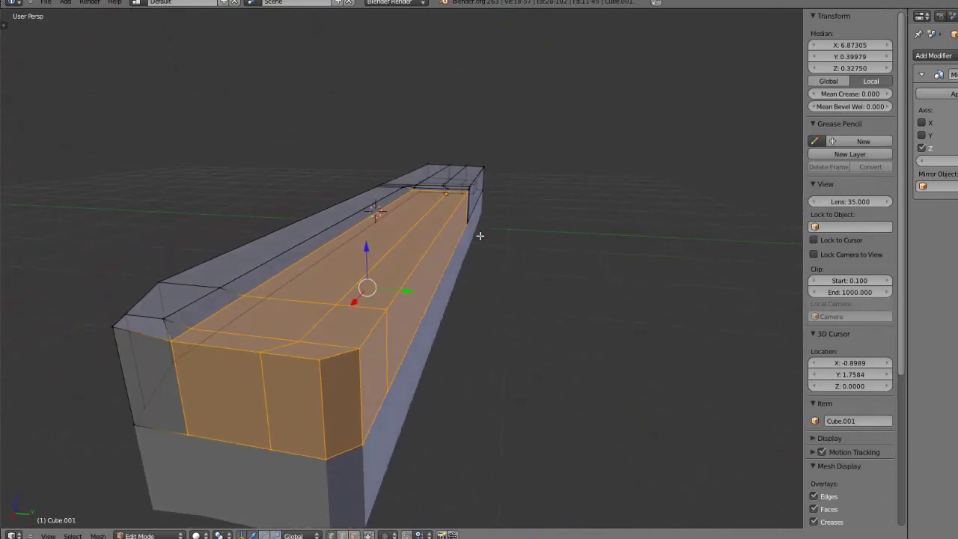
# Replace the selection with all vertices along the slide's top edge, from the rear end to the muzzle
pyautogui.press('KP_7')
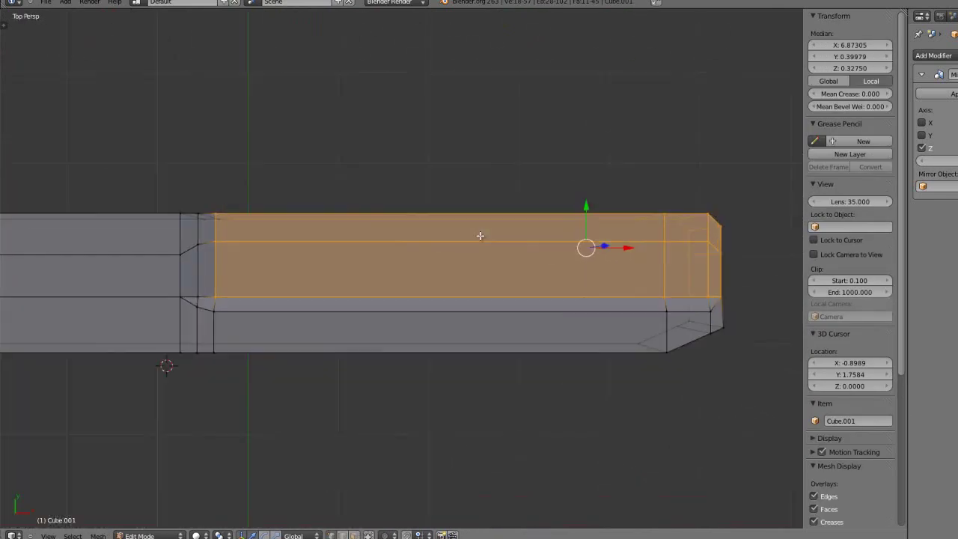
pyautogui.press('a')
pyautogui.scroll(-2, 480, 229)
pyautogui.keyDown('shift'); pyautogui.moveTo(155, 259); pyautogui.dragTo(244, 263, button='middle'); pyautogui.keyUp('shift')
pyautogui.press('b')
pyautogui.moveTo(135, 223); pyautogui.dragTo(675, 250)
pyautogui.press('b')
pyautogui.press('z')
pyautogui.scroll(3, 664, 275)
pyautogui.keyDown('shift'); pyautogui.moveTo(652, 292); pyautogui.dragTo(353, 322, button='middle'); pyautogui.keyUp('shift')
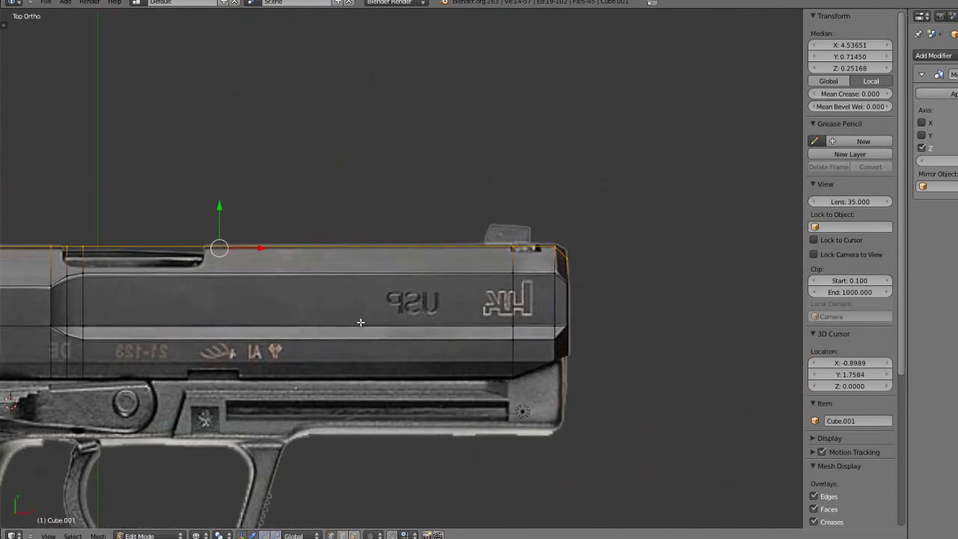
# Lower the slide's top-edge vertices along Z to slope the strip above the side panel
pyautogui.scroll(1, 361, 322)
pyautogui.moveTo(570, 270)
pyautogui.mouseDown(button='middle')
pyautogui.moveTo(103, 354)
pyautogui.moveTo(70, 336)
pyautogui.mouseUp(button='middle')
pyautogui.press('z')
pyautogui.scroll(-4, 250, 285)
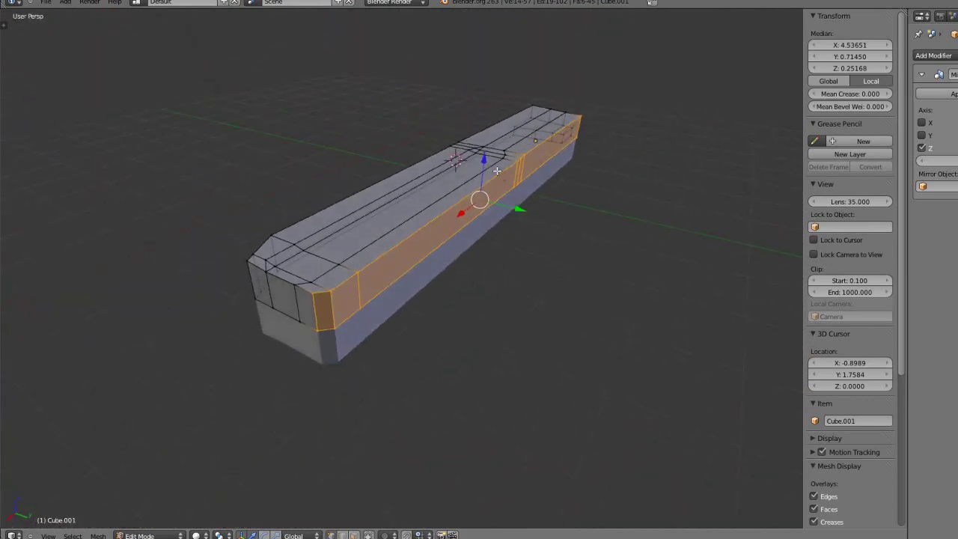
pyautogui.moveTo(484, 159); pyautogui.dragTo(484, 177)
pyautogui.moveTo(484, 176); pyautogui.dragTo(419, 195, button='middle')
pyautogui.moveTo(421, 192); pyautogui.dragTo(431, 187)
# Examine the sloped top strip and the transition at the panel's rear rounding, in Object Mode and on the mesh
pyautogui.moveTo(431, 187); pyautogui.dragTo(398, 269, button='middle')
pyautogui.press('KP_7')
pyautogui.scroll(2, 389, 271)
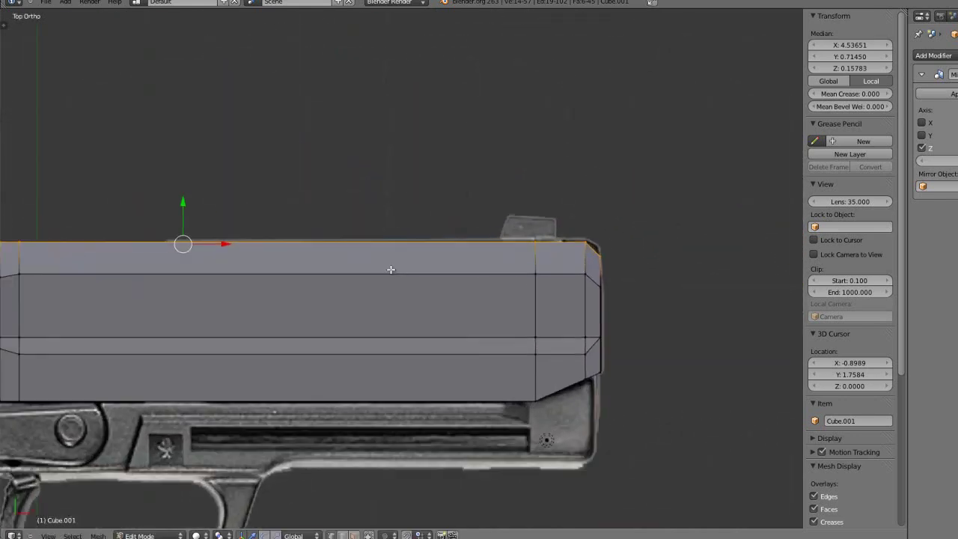
pyautogui.scroll(4, 148, 299)
pyautogui.press('Tab')
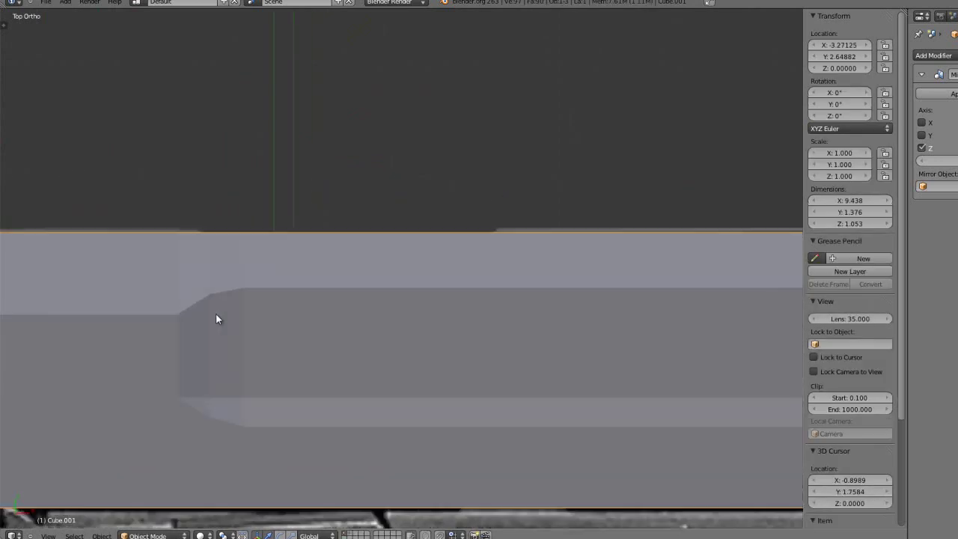
pyautogui.moveTo(337, 318); pyautogui.dragTo(104, 323, button='middle')
pyautogui.press('KP_5')
pyautogui.scroll(-3, 499, 170)
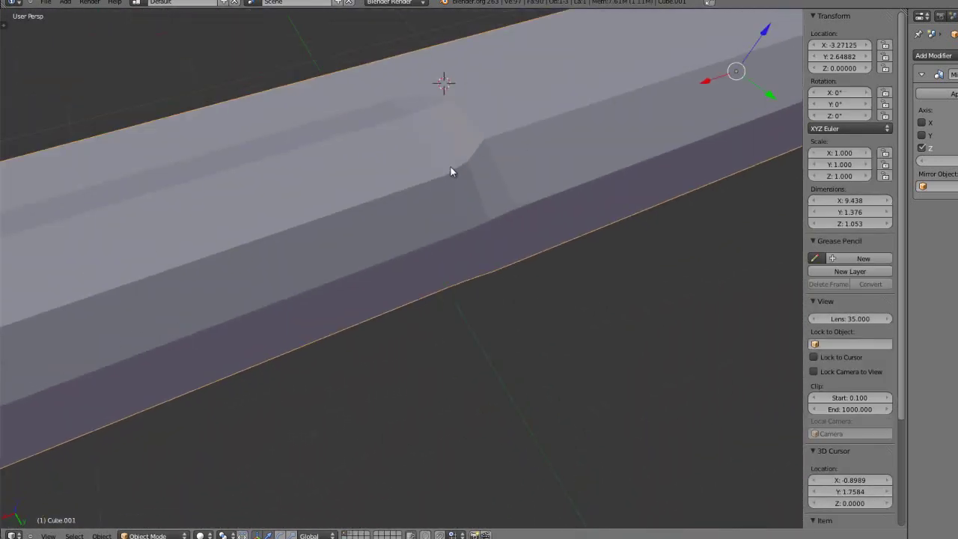
pyautogui.moveTo(469, 200); pyautogui.dragTo(381, 192, button='middle')
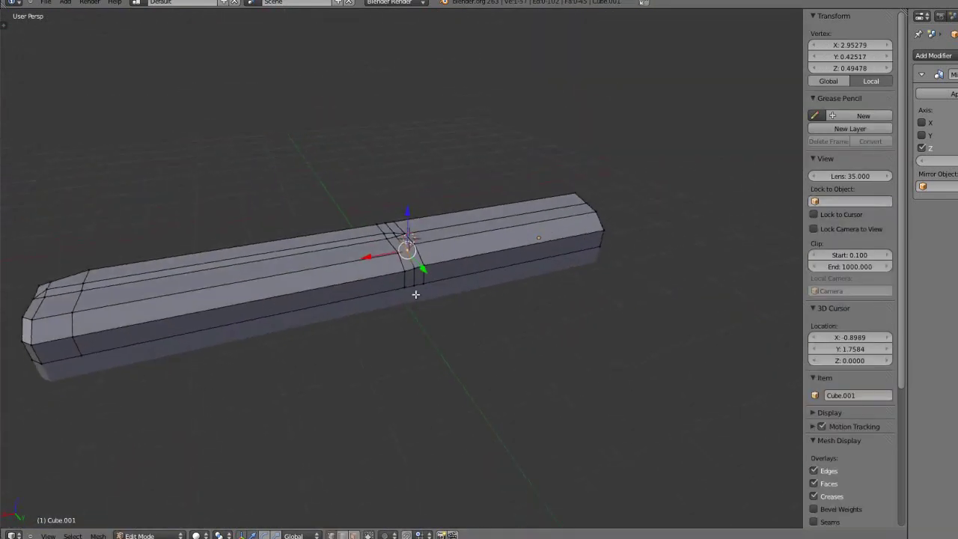
pyautogui.scroll(6, 415, 294)
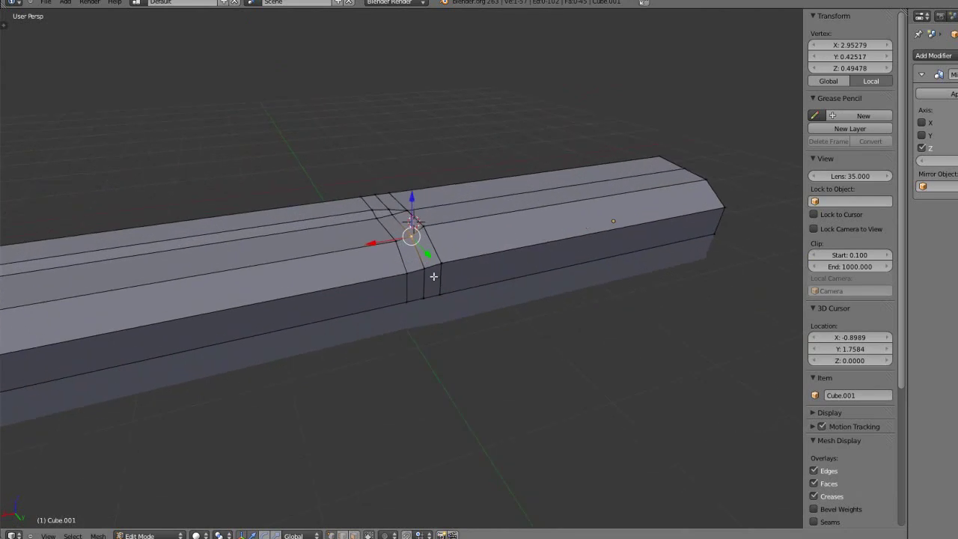
pyautogui.moveTo(441, 265); pyautogui.dragTo(453, 290, button='middle')
pyautogui.scroll(-3, 463, 260)
pyautogui.scroll(2, 452, 290)
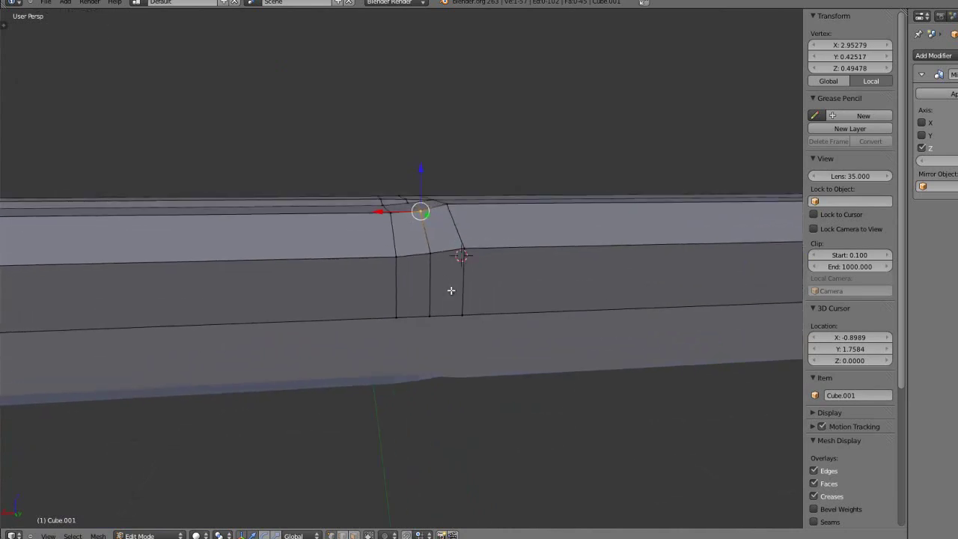
# Select the top-edge vertex at the front of the panel's rounding and copy its Z coordinate
pyautogui.rightClick(398, 257)
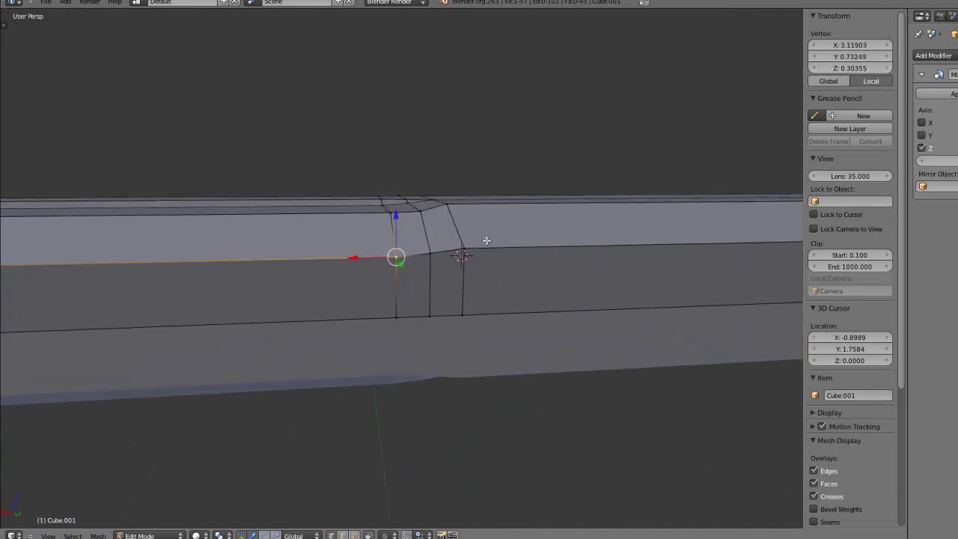
pyautogui.moveTo(486, 240); pyautogui.dragTo(494, 240, button='middle')
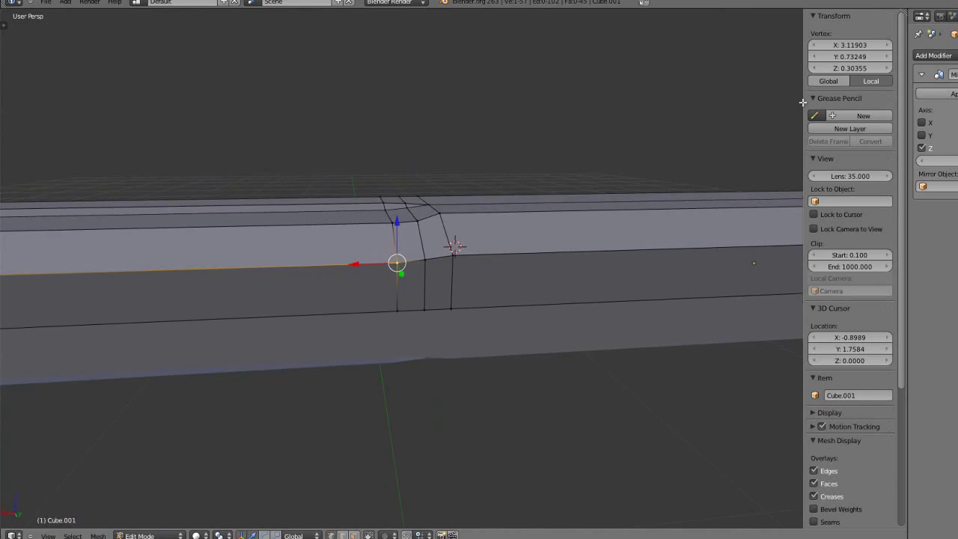
pyautogui.click(863, 19)
# Select the other two top-edge vertices at the rounding and the one at the rear end, and set their median Z to 0.30355
pyautogui.rightClick(425, 260)
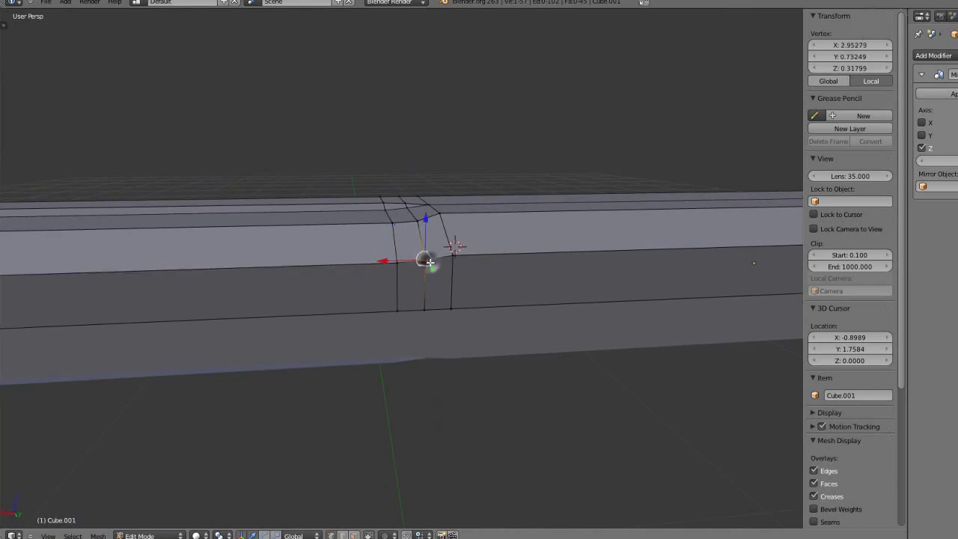
pyautogui.moveTo(427, 261); pyautogui.dragTo(487, 269, button='middle')
pyautogui.keyDown('shift'); pyautogui.rightClick(445, 258); pyautogui.keyUp('shift')
pyautogui.moveTo(576, 274); pyautogui.dragTo(731, 268, button='middle')
pyautogui.keyDown('shift'); pyautogui.rightClick(738, 254); pyautogui.keyUp('shift')
pyautogui.click(848, 68)
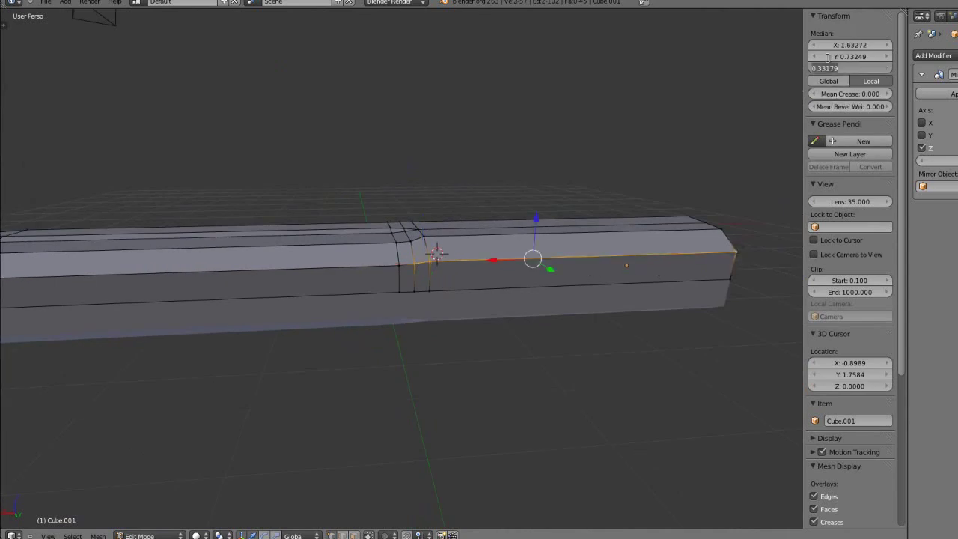
pyautogui.press('Return')
pyautogui.scroll(5, 480, 258)
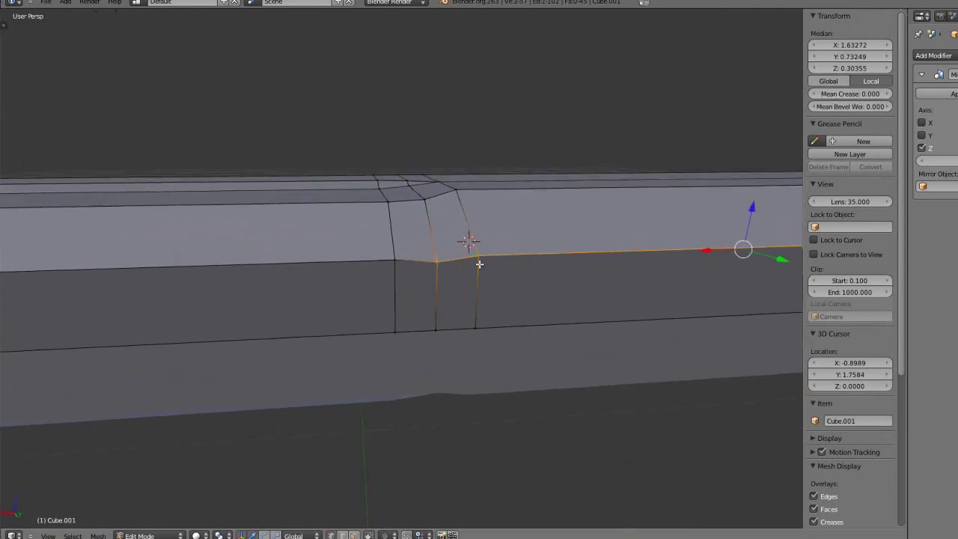
# Set the Z coordinate of the middle and rear top-edge vertices at the rounding and the rear-end vertex to 0.30355 each
pyautogui.moveTo(471, 274); pyautogui.dragTo(467, 262, button='middle')
pyautogui.scroll(-1, 466, 261)
pyautogui.rightClick(443, 250)
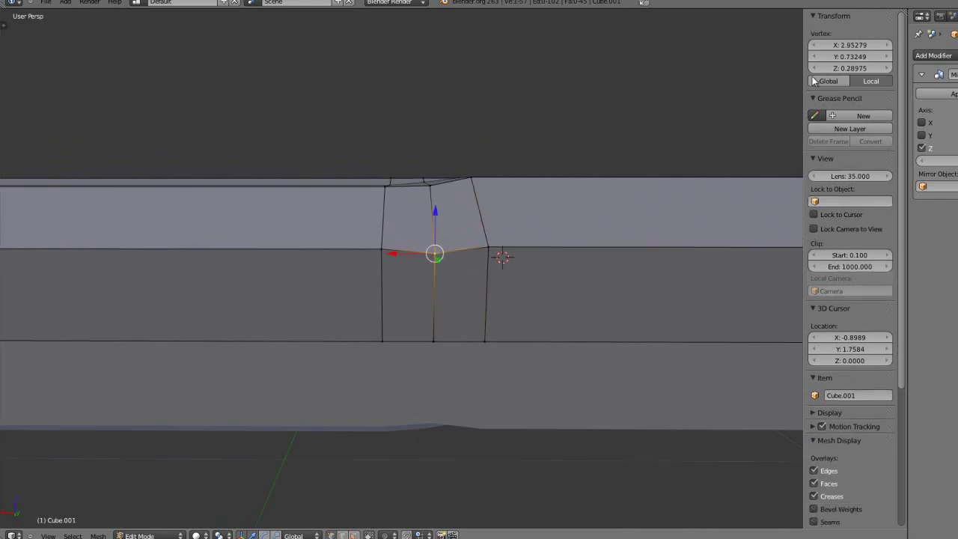
pyautogui.click(840, 68)
pyautogui.press('Return')
pyautogui.rightClick(488, 247)
pyautogui.press('Return')
pyautogui.scroll(-5, 704, 194)
pyautogui.rightClick(655, 266)
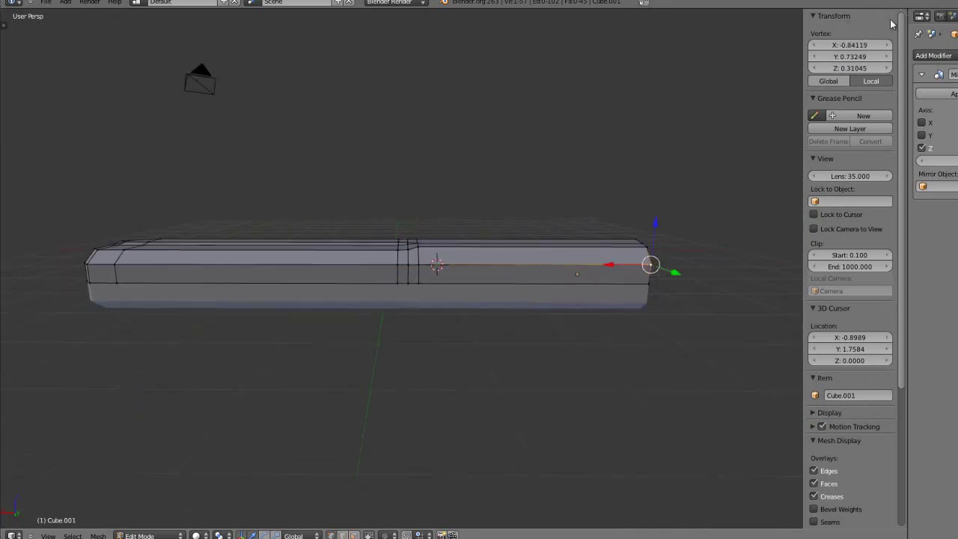
pyautogui.press('Return')
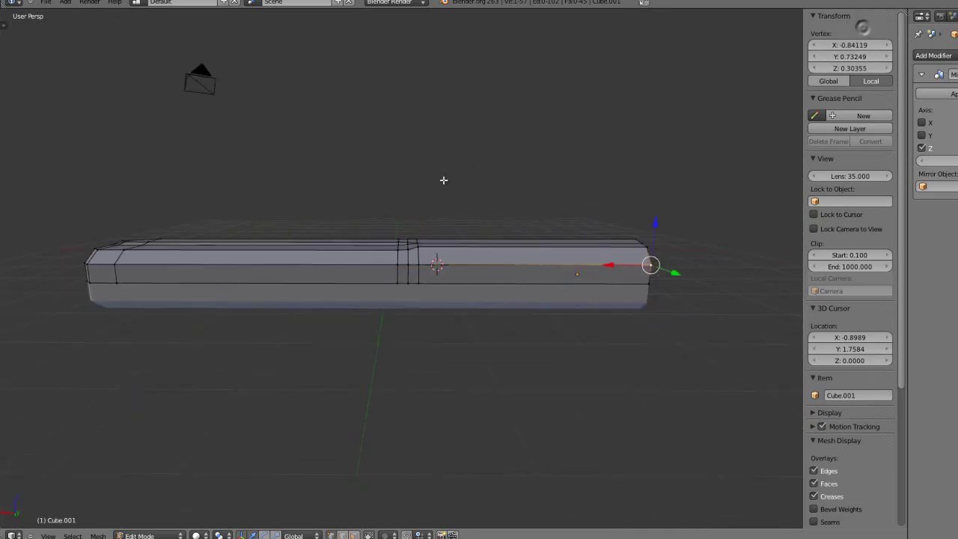
# Select the four vertices along the side panel's upper edge from the rounding to the muzzle and move them along Y to a median of about 0.397
pyautogui.press('Tab')
pyautogui.scroll(2, 439, 189)
pyautogui.moveTo(437, 188); pyautogui.dragTo(491, 253, button='middle')
pyautogui.scroll(1, 491, 254)
pyautogui.moveTo(426, 303); pyautogui.dragTo(552, 314, button='middle')
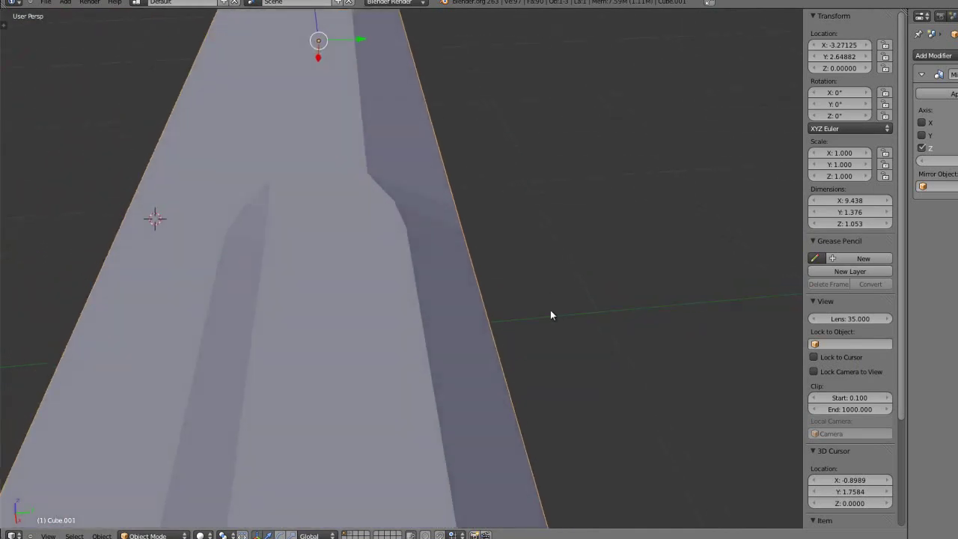
pyautogui.press('Tab')
pyautogui.rightClick(413, 227)
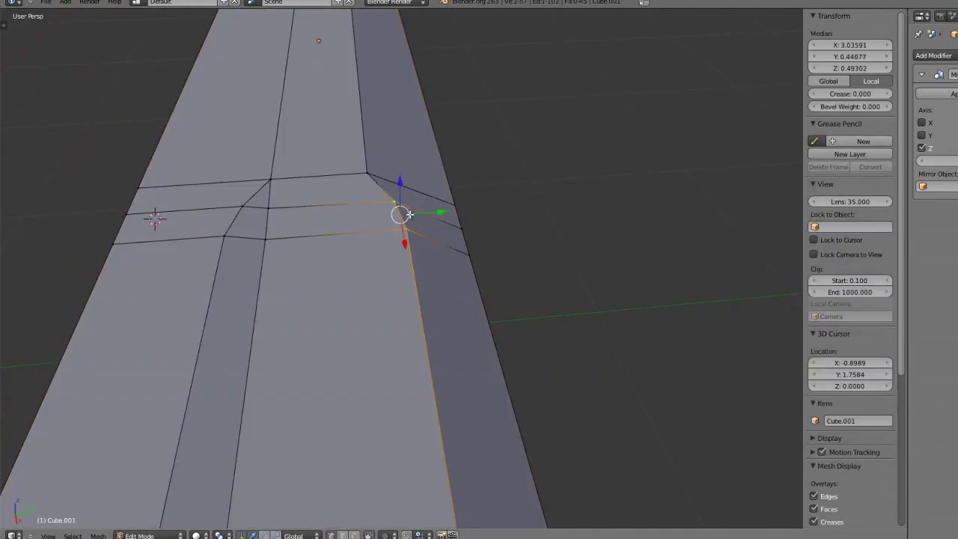
pyautogui.scroll(-5, 426, 239)
pyautogui.press('KP_7')
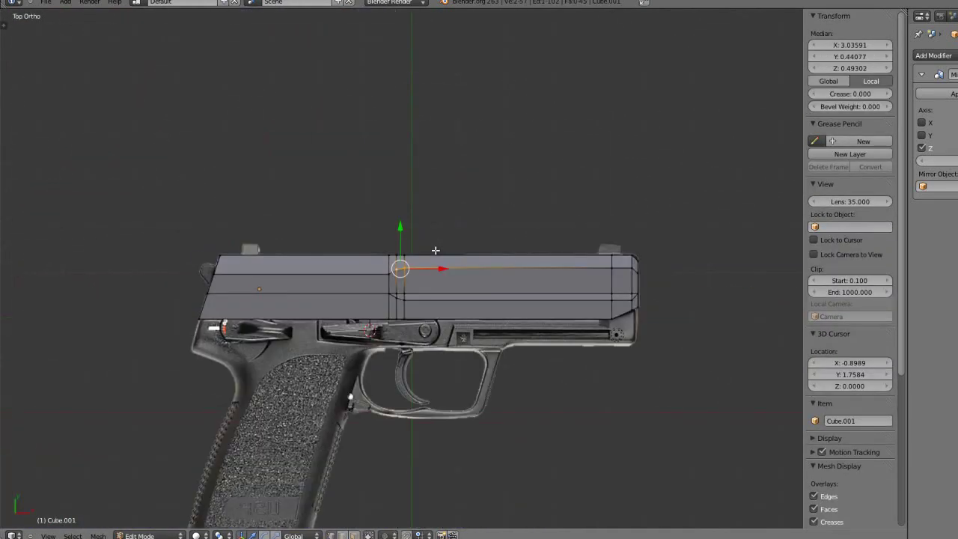
pyautogui.scroll(4, 456, 255)
pyautogui.keyDown('shift'); pyautogui.moveTo(703, 308); pyautogui.dragTo(229, 318, button='middle'); pyautogui.keyUp('shift')
pyautogui.scroll(2, 306, 299)
pyautogui.keyDown('shift'); pyautogui.rightClick(379, 275); pyautogui.keyUp('shift')
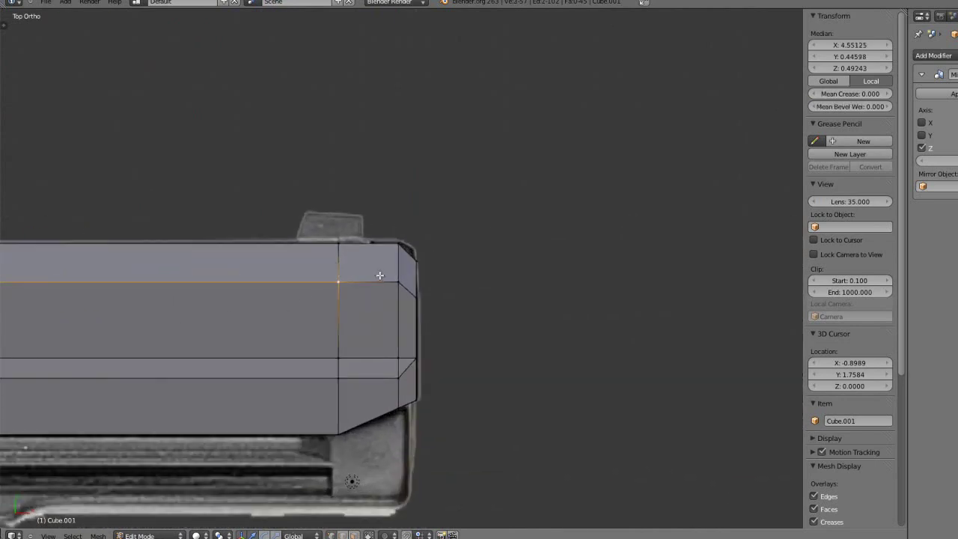
pyautogui.keyDown('shift'); pyautogui.rightClick(396, 284); pyautogui.keyUp('shift')
pyautogui.scroll(-2, 157, 343)
pyautogui.keyDown('shift'); pyautogui.moveTo(149, 347); pyautogui.dragTo(169, 332, button='middle'); pyautogui.keyUp('shift')
pyautogui.press('KP_5')
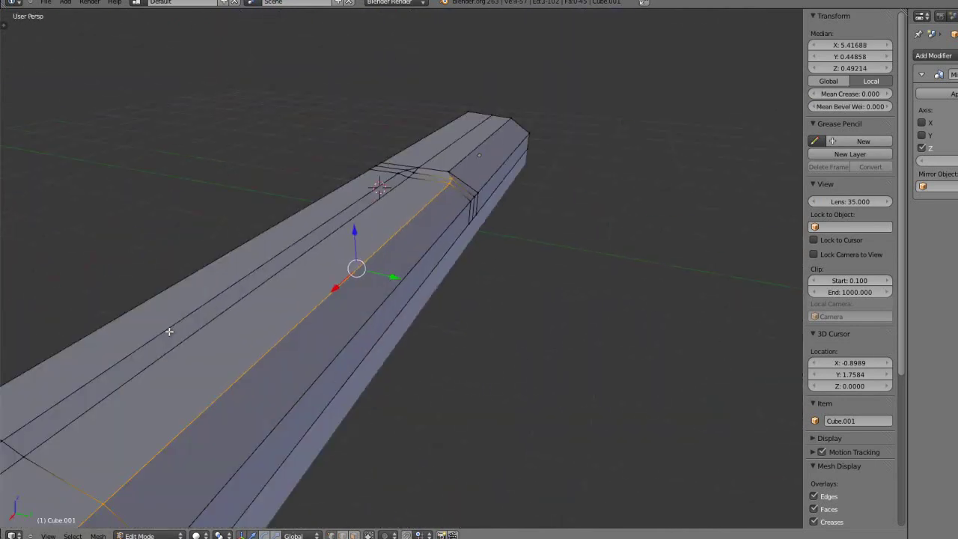
pyautogui.press('g')
pyautogui.press('y')
pyautogui.click(389, 274)
# Adjust the panel's upper-edge vertices along Y in an end view to a median of about 0.403
pyautogui.moveTo(389, 274); pyautogui.dragTo(463, 259, button='middle')
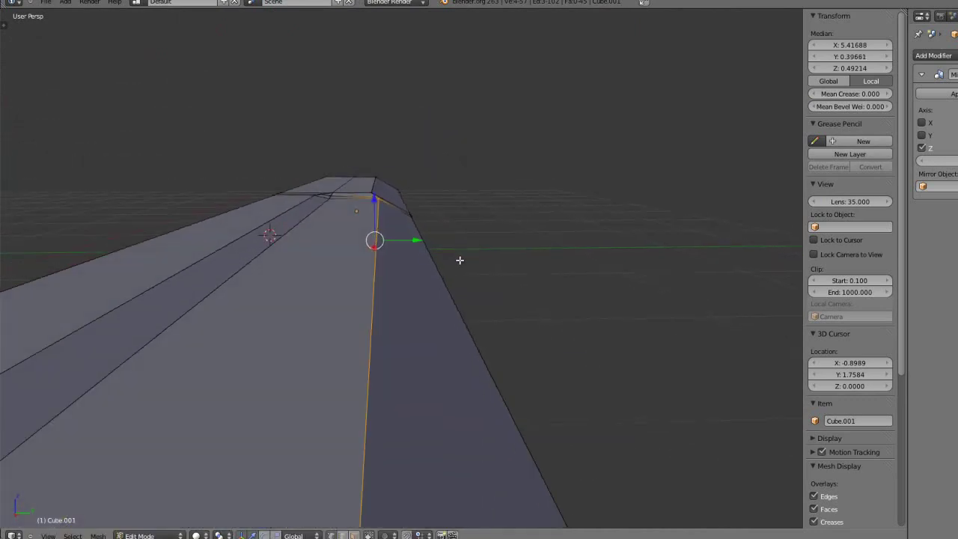
pyautogui.press('KP_3')
pyautogui.press('KP_5')
pyautogui.scroll(4, 457, 260)
pyautogui.keyDown('shift'); pyautogui.moveTo(329, 216); pyautogui.dragTo(386, 344, button='middle'); pyautogui.keyUp('shift')
pyautogui.scroll(8, 367, 322)
pyautogui.press('KP_3')
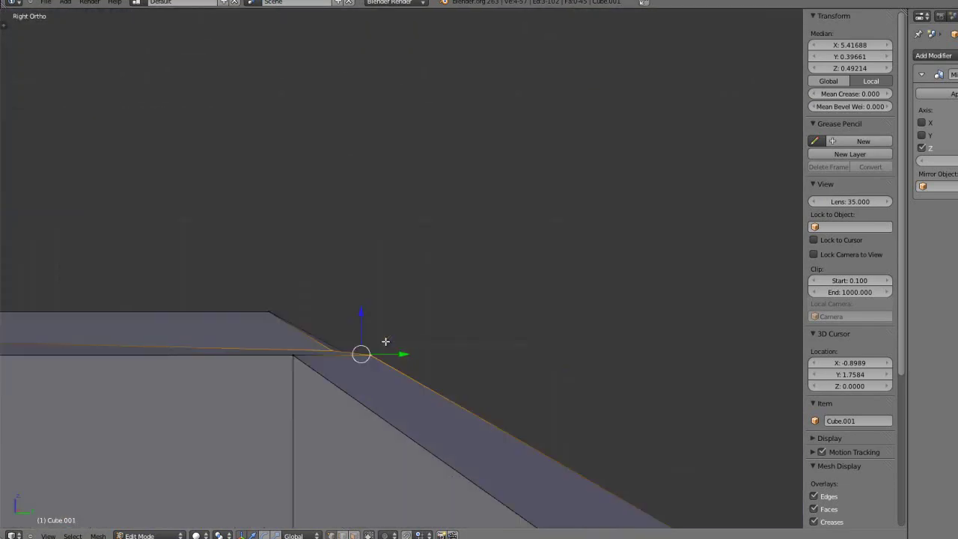
pyautogui.scroll(1, 385, 341)
pyautogui.moveTo(391, 370)
pyautogui.mouseDown()
pyautogui.moveTo(404, 371)
pyautogui.moveTo(389, 372)
pyautogui.mouseUp()
pyautogui.moveTo(306, 357)
pyautogui.mouseDown(button='middle')
pyautogui.moveTo(304, 370)
pyautogui.moveTo(317, 353)
pyautogui.mouseUp(button='middle')
pyautogui.scroll(-3, 322, 350)
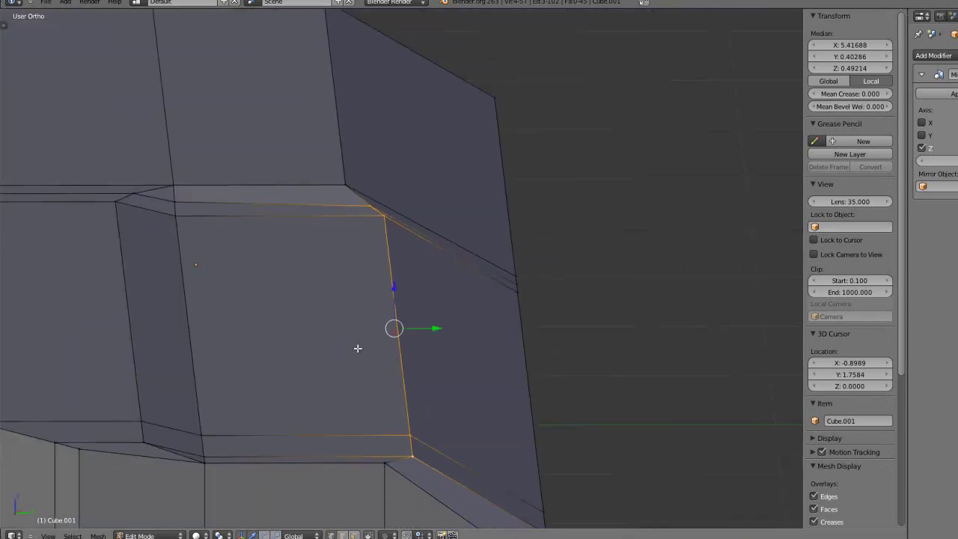
# Check the edge in Object Mode and shift the same four vertices along Y to a median of about 0.378
pyautogui.press('Tab')
pyautogui.moveTo(370, 381); pyautogui.dragTo(421, 345, button='middle')
pyautogui.scroll(-5, 331, 385)
pyautogui.press('KP_5')
pyautogui.press('Tab')
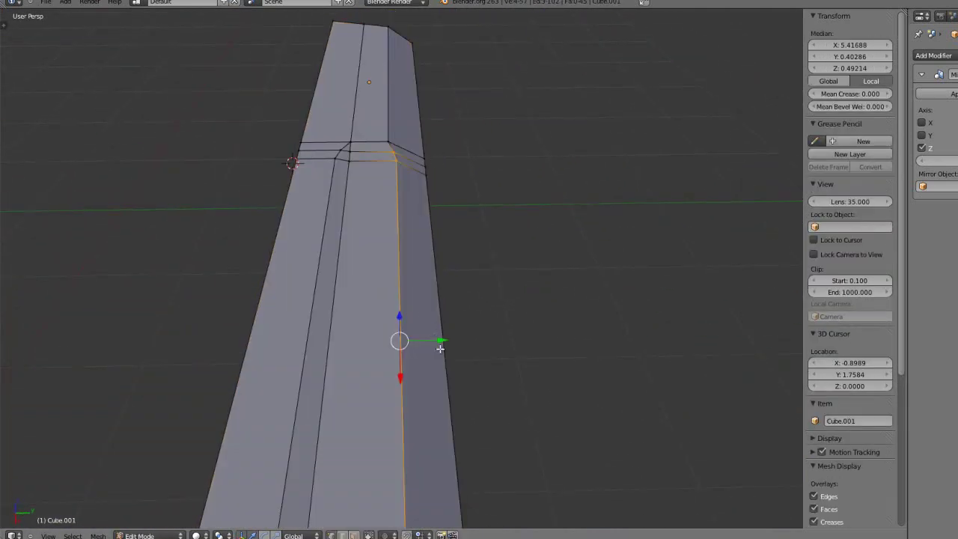
pyautogui.moveTo(443, 342); pyautogui.dragTo(437, 341)
# Examine the panel's upper edge in Object Mode and on the mesh, and clear the selection
pyautogui.press('Tab')
pyautogui.moveTo(437, 341); pyautogui.dragTo(378, 309, button='middle')
pyautogui.press('Tab')
pyautogui.scroll(-4, 377, 308)
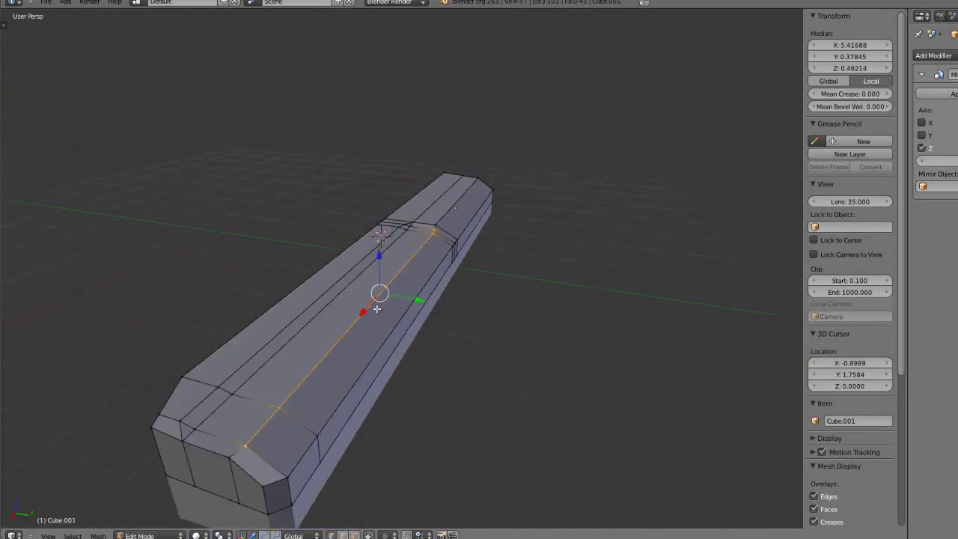
pyautogui.press('Tab')
pyautogui.moveTo(362, 347); pyautogui.dragTo(464, 299, button='middle')
pyautogui.press('Tab')
pyautogui.press('a')
# Select the middle vertex on the upper side of the panel's rounding in Top view and move it along Y to about 0.379
pyautogui.press('KP_7')
pyautogui.scroll(3, 343, 299)
pyautogui.scroll(3, 372, 297)
pyautogui.press('b')
pyautogui.moveTo(289, 257); pyautogui.dragTo(320, 292)
pyautogui.press('a')
pyautogui.press('b')
pyautogui.press('a')
pyautogui.click(384, 535)
pyautogui.click(397, 514)
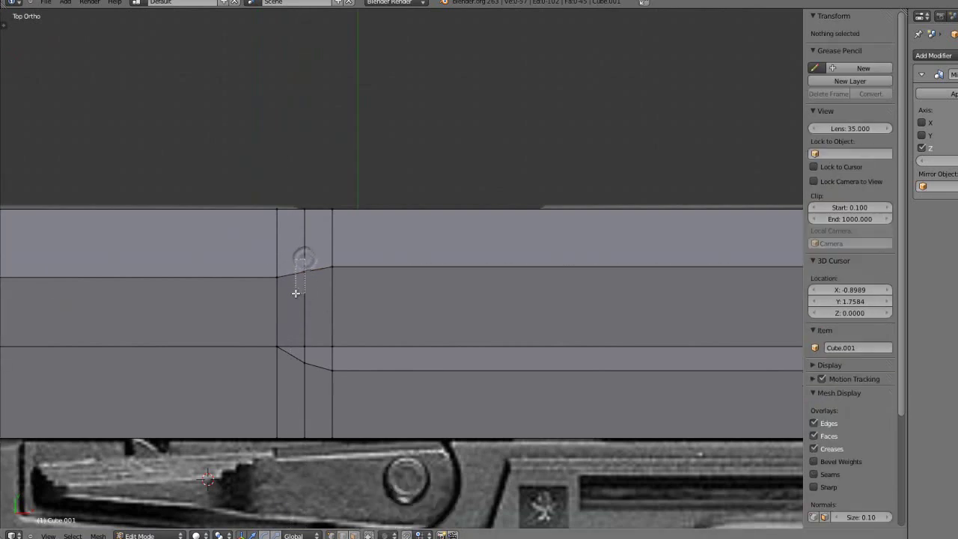
pyautogui.moveTo(295, 294); pyautogui.dragTo(296, 293)
pyautogui.press('g')
pyautogui.press('y')
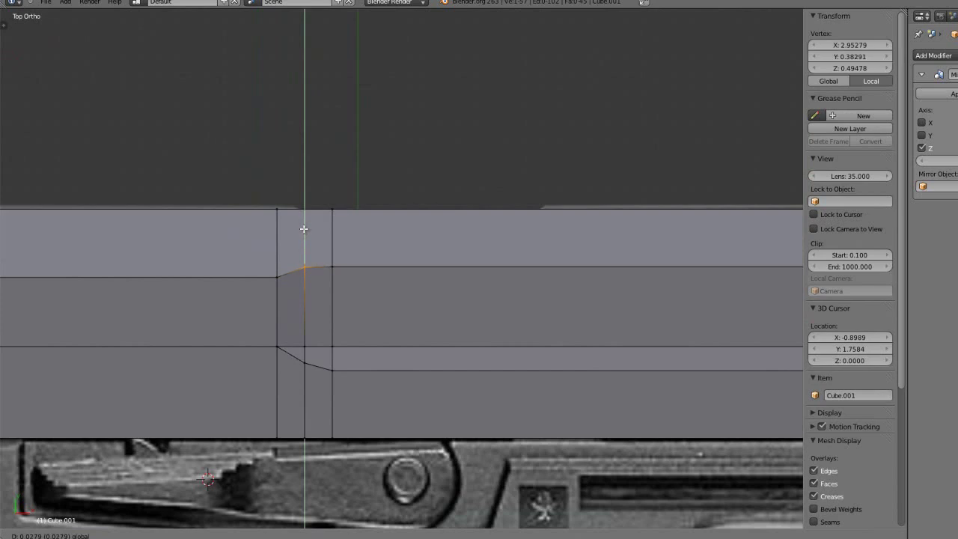
pyautogui.click(304, 229)
pyautogui.press('a')
# Show the mesh as wireframe and move the panel's upper-edge vertices ahead of the rounding along Y to a median of about 0.428, following the reference
pyautogui.press('z')
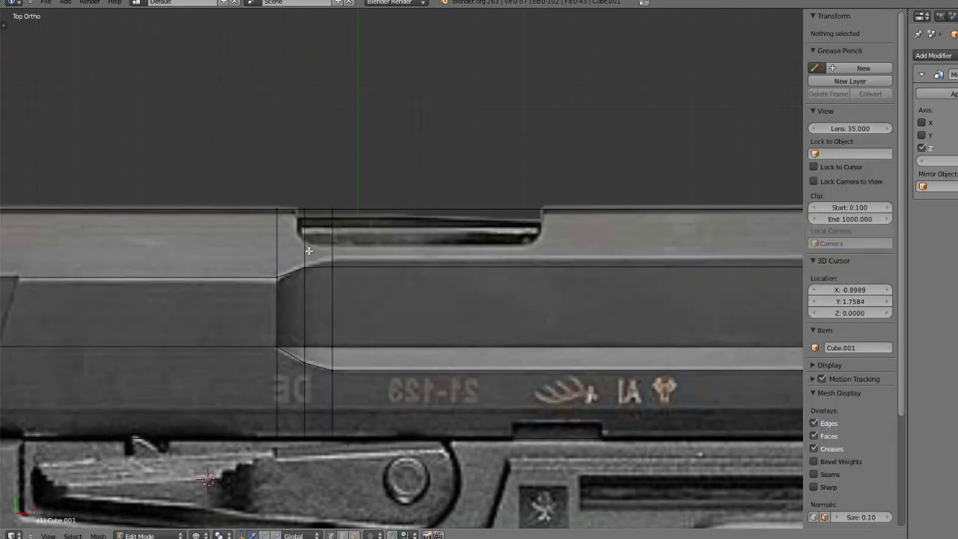
pyautogui.scroll(2, 302, 240)
pyautogui.press('a')
pyautogui.press('b')
pyautogui.press('a')
pyautogui.scroll(-8, 301, 259)
pyautogui.keyDown('shift'); pyautogui.moveTo(402, 280); pyautogui.dragTo(356, 284, button='middle'); pyautogui.keyUp('shift')
pyautogui.press('b')
pyautogui.rightClick(330, 266)
pyautogui.moveTo(329, 264); pyautogui.dragTo(607, 283)
pyautogui.scroll(6, 360, 262)
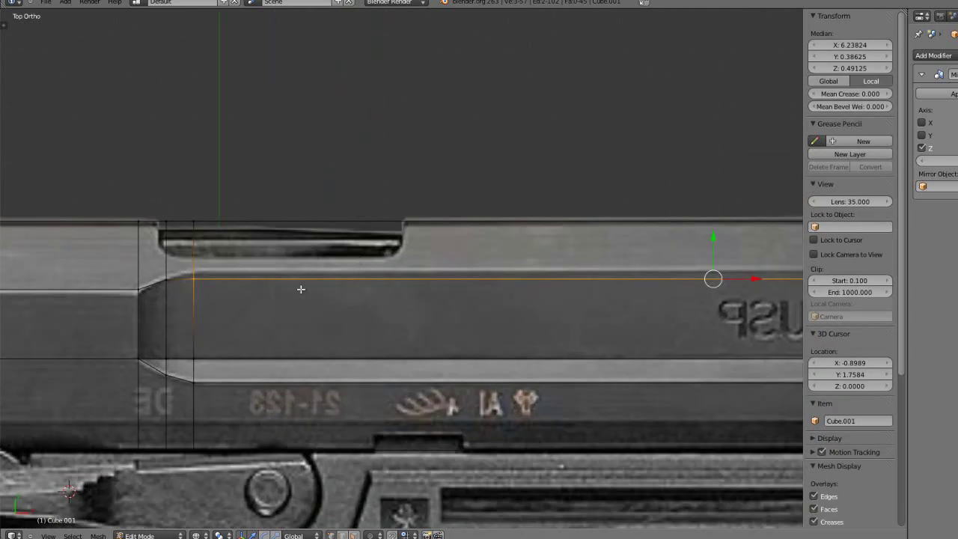
pyautogui.press('g')
pyautogui.press('y')
pyautogui.click(303, 282)
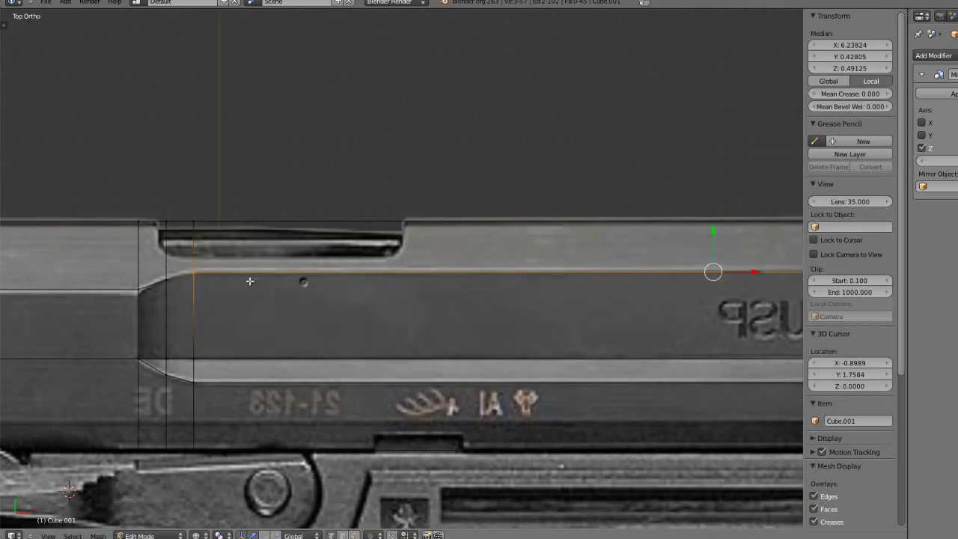
# Move the upper middle vertex of the rounding along Y to about 0.407 to follow the curve in the reference photo
pyautogui.press('a')
pyautogui.rightClick(174, 288)
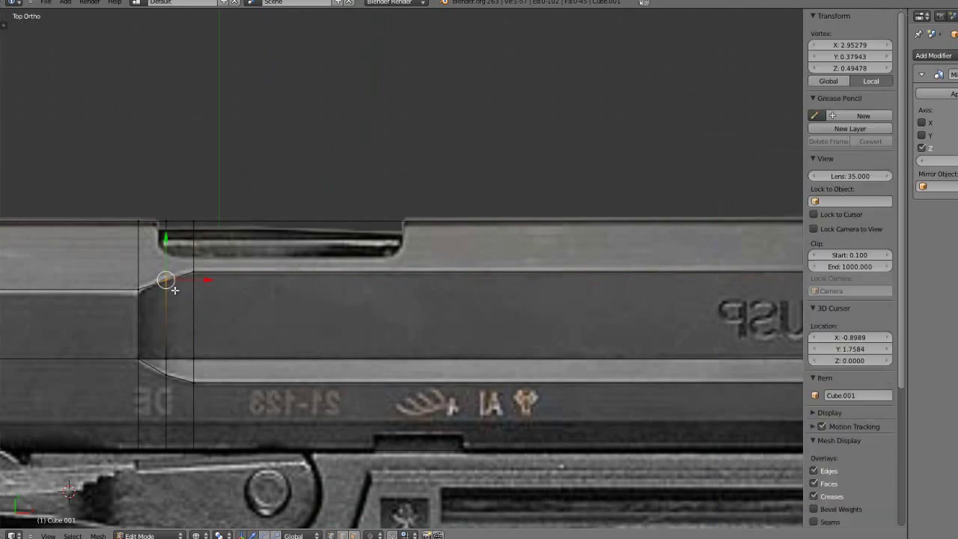
pyautogui.press('g')
pyautogui.press('y')
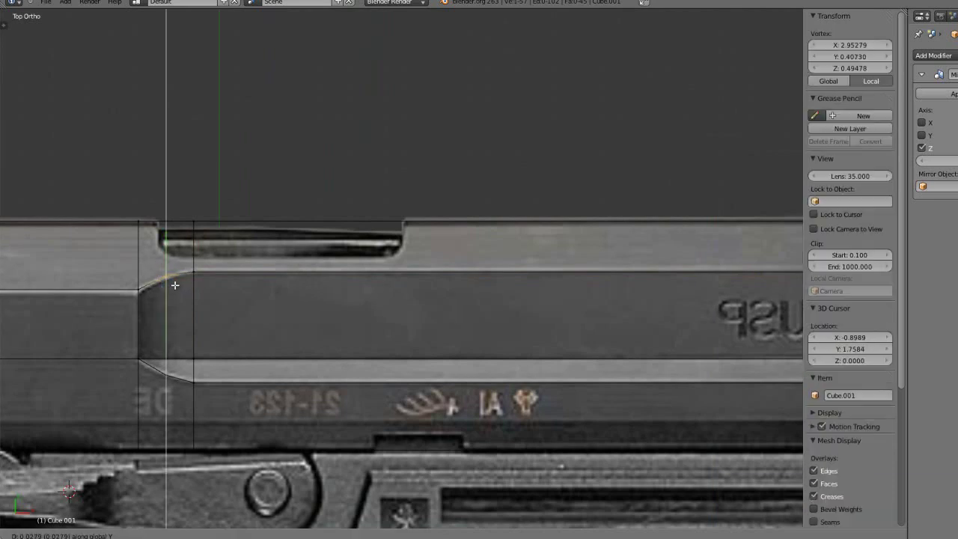
pyautogui.click(175, 285)
# Hide the transform properties and raise the panel's upper-edge vertices, from the rounding to the muzzle, about 0.019 along Y
pyautogui.press('n')
pyautogui.scroll(-4, 225, 266)
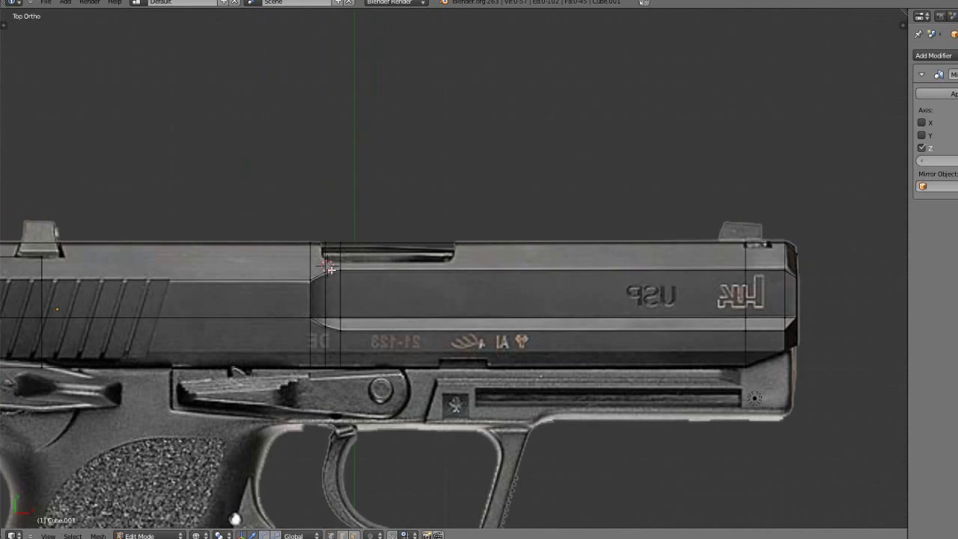
pyautogui.press('b')
pyautogui.moveTo(337, 264); pyautogui.dragTo(791, 281)
pyautogui.moveTo(627, 235); pyautogui.dragTo(623, 232)
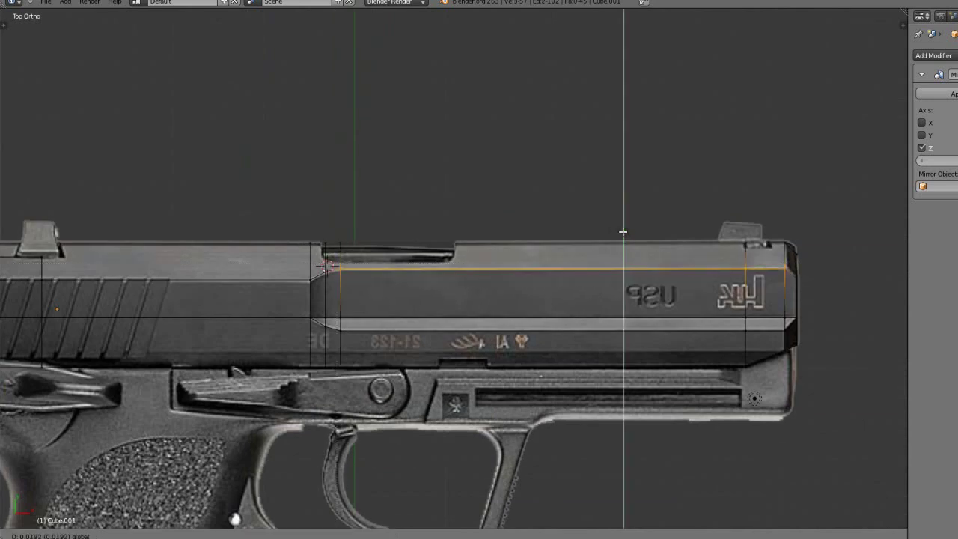
pyautogui.click(622, 232)
# Examine the reshaped slide in solid shading, in Object Mode and perspective view
pyautogui.press('a')
pyautogui.scroll(-2, 335, 347)
pyautogui.moveTo(243, 357)
pyautogui.keyDown('shift'); pyautogui.mouseDown(button='middle')
pyautogui.moveTo(309, 355)
pyautogui.moveTo(336, 398)
pyautogui.moveTo(397, 314)
pyautogui.moveTo(489, 284)
pyautogui.moveTo(496, 262)
pyautogui.moveTo(447, 273)
pyautogui.moveTo(496, 327)
pyautogui.moveTo(316, 370)
pyautogui.moveTo(271, 353)
pyautogui.moveTo(229, 359)
pyautogui.moveTo(199, 306)
pyautogui.moveTo(280, 328)
pyautogui.moveTo(312, 298)
pyautogui.moveTo(373, 404)
pyautogui.mouseUp(button='middle'); pyautogui.keyUp('shift')
pyautogui.press('Tab')
pyautogui.press('KP_5')
pyautogui.press('z')
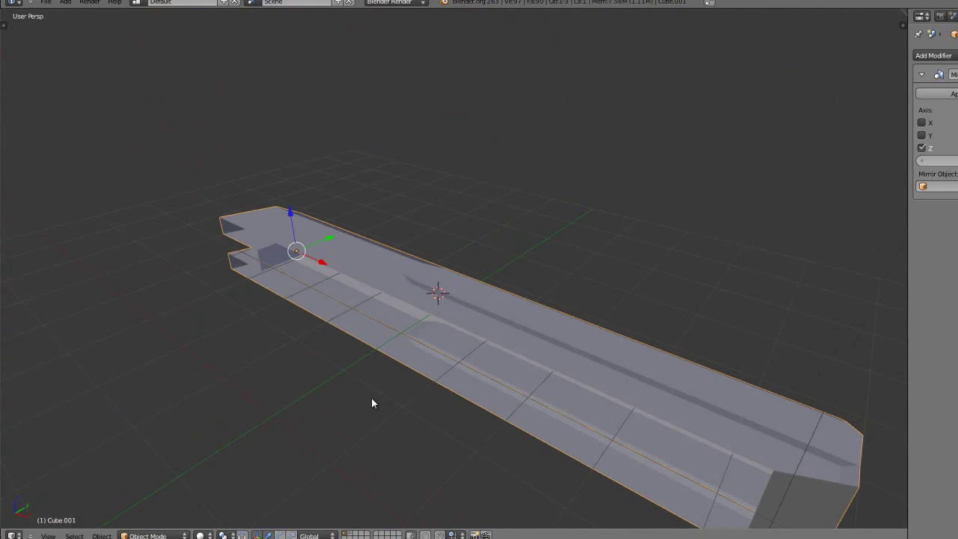
pyautogui.press('Tab')
pyautogui.moveTo(375, 386); pyautogui.dragTo(422, 365, button='middle')
# Add a lengthwise loop cut through the slide's lower strip and flatten it with a scale of 0 along Y
pyautogui.press('KP_7')
pyautogui.scroll(2, 576, 358)
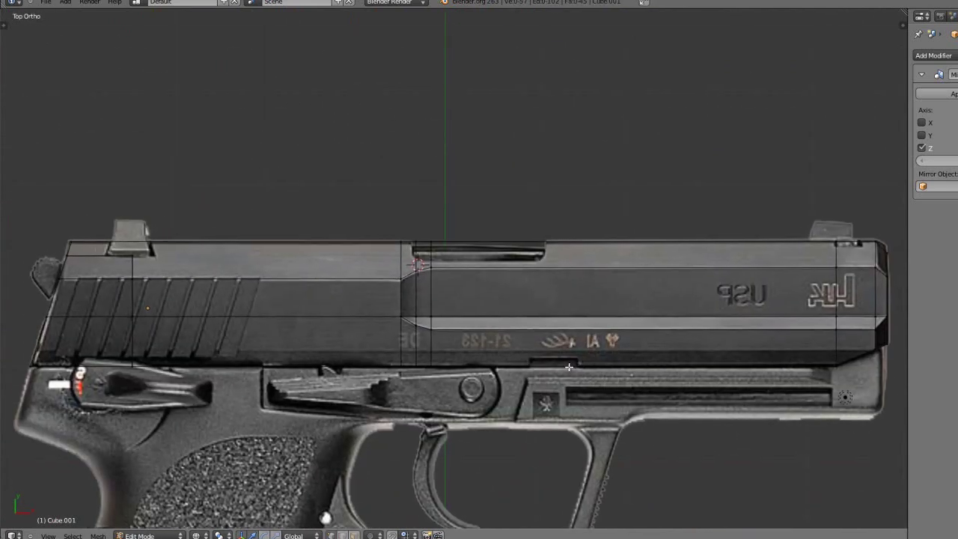
pyautogui.hotkey('ctrl', 'r')
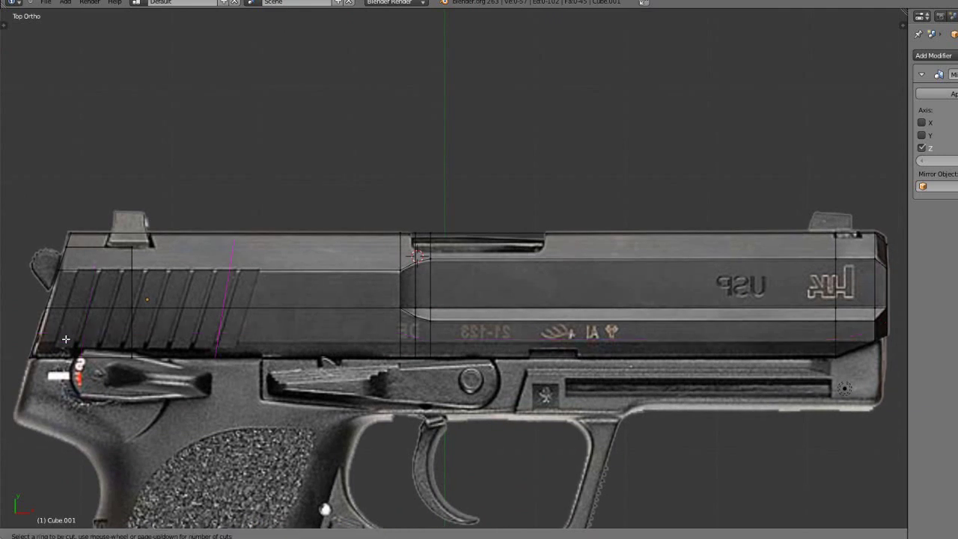
pyautogui.click(47, 336)
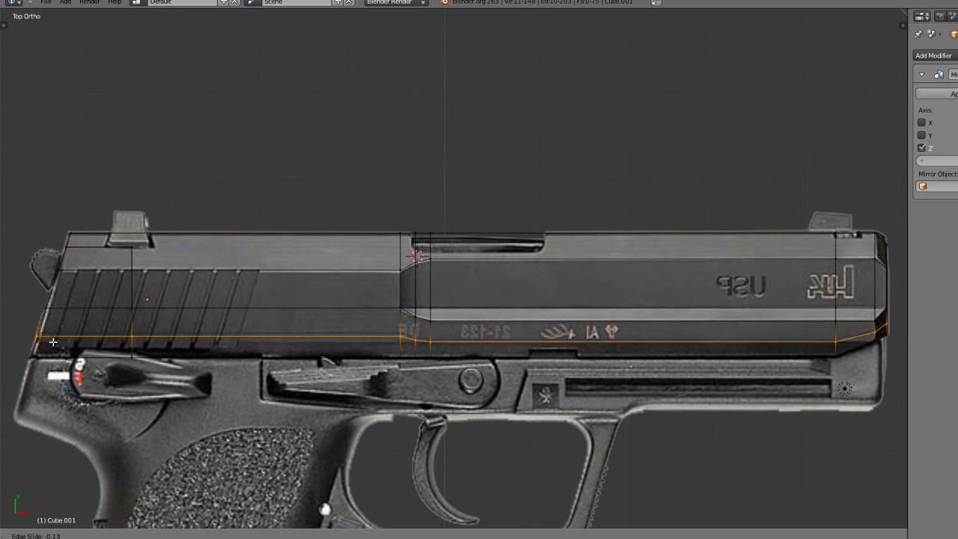
pyautogui.click(53, 343)
pyautogui.write('s')
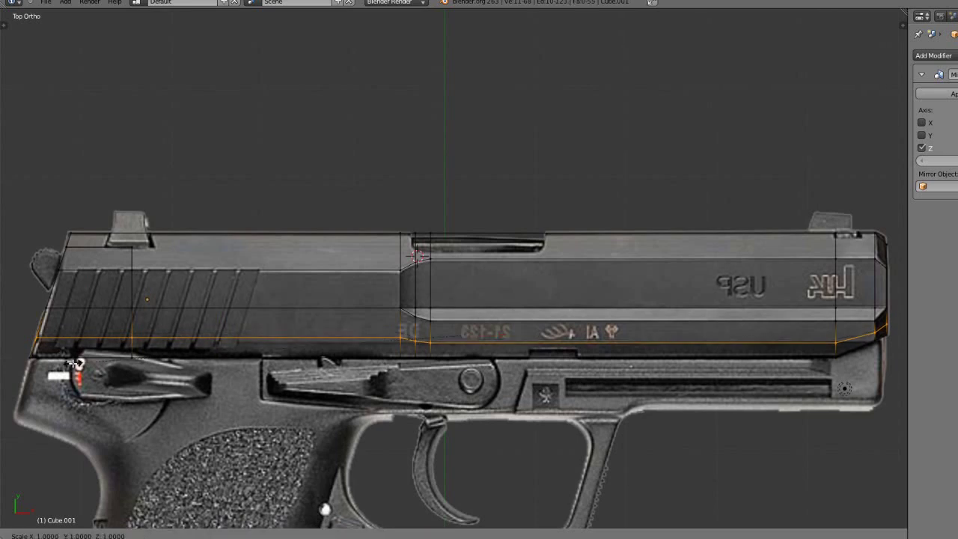
pyautogui.write('0')
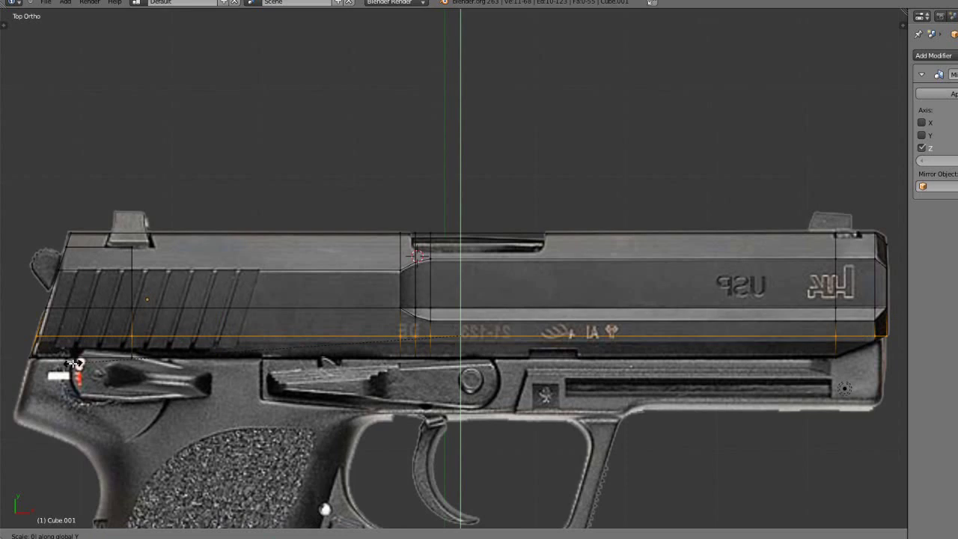
pyautogui.press('Return')
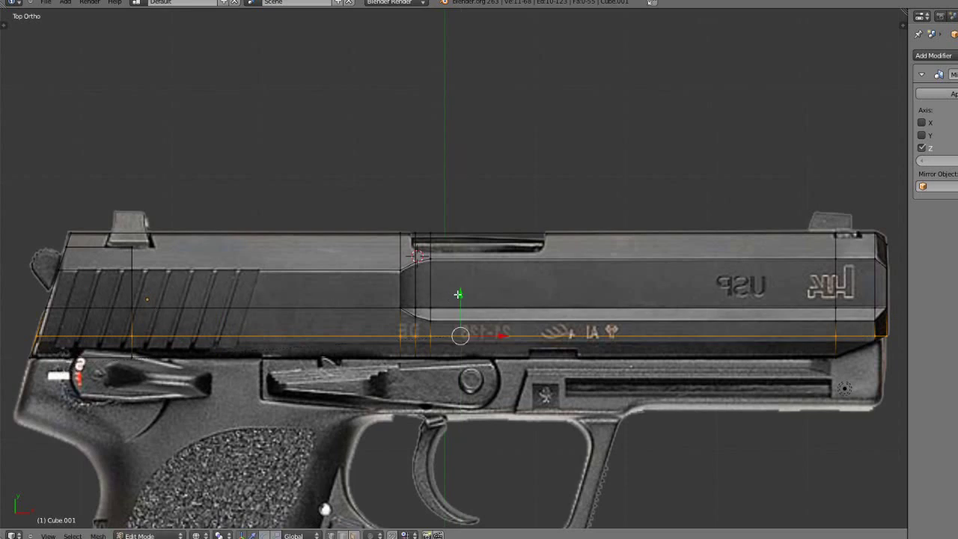
# Move the new lengthwise loop up along Y to just below the panel's lower bevel
pyautogui.scroll(2, 614, 385)
pyautogui.keyDown('shift'); pyautogui.moveTo(614, 385); pyautogui.dragTo(74, 297, button='middle'); pyautogui.keyUp('shift')
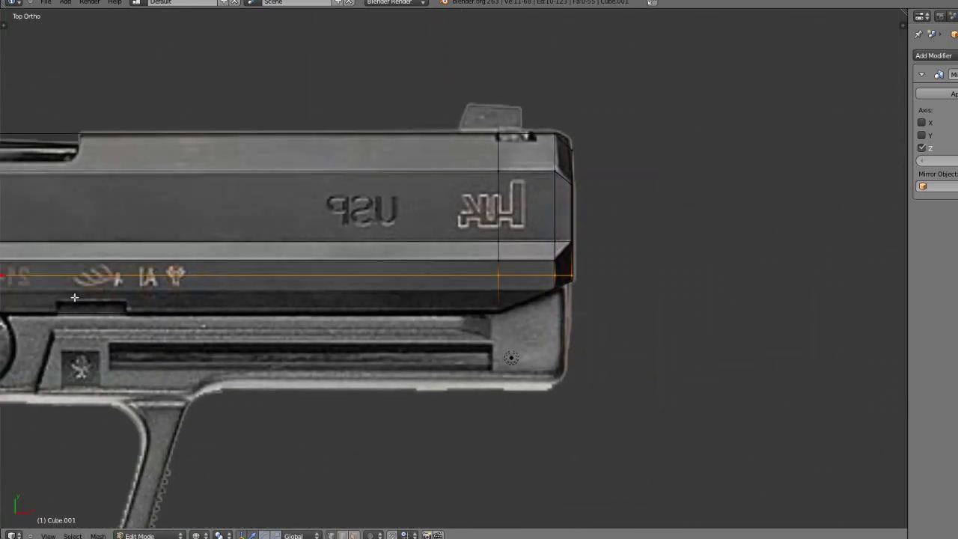
pyautogui.scroll(4, 517, 329)
pyautogui.scroll(1, 483, 337)
pyautogui.moveTo(345, 404); pyautogui.dragTo(349, 344, button='middle')
pyautogui.press('KP_5')
pyautogui.press('KP_7')
pyautogui.scroll(-4, 349, 346)
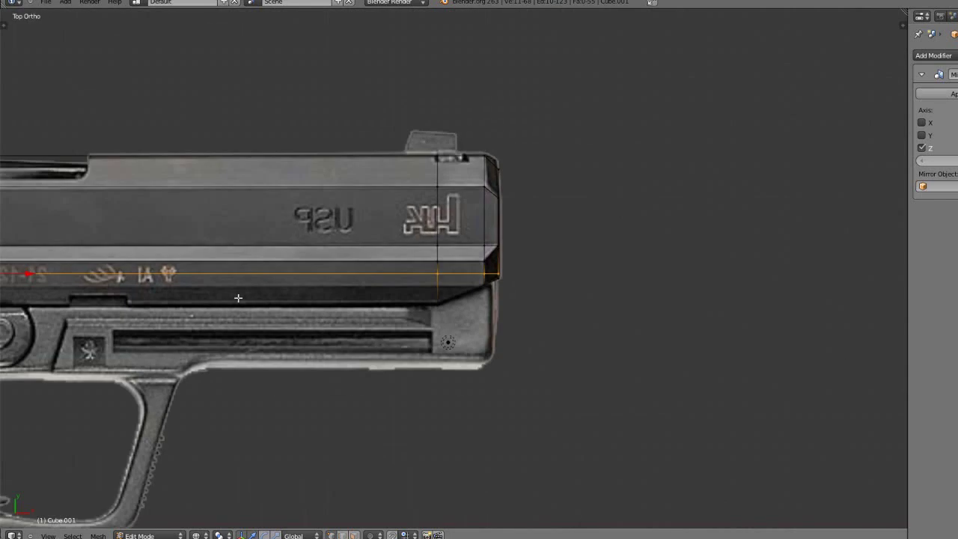
pyautogui.scroll(2, 240, 297)
pyautogui.scroll(1, 285, 280)
pyautogui.press('g')
pyautogui.press('y')
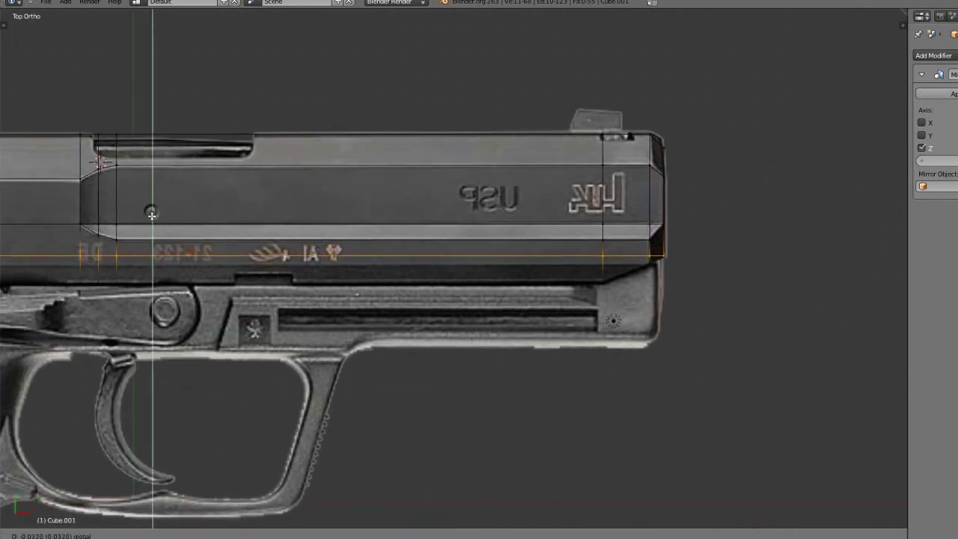
pyautogui.click(155, 208)
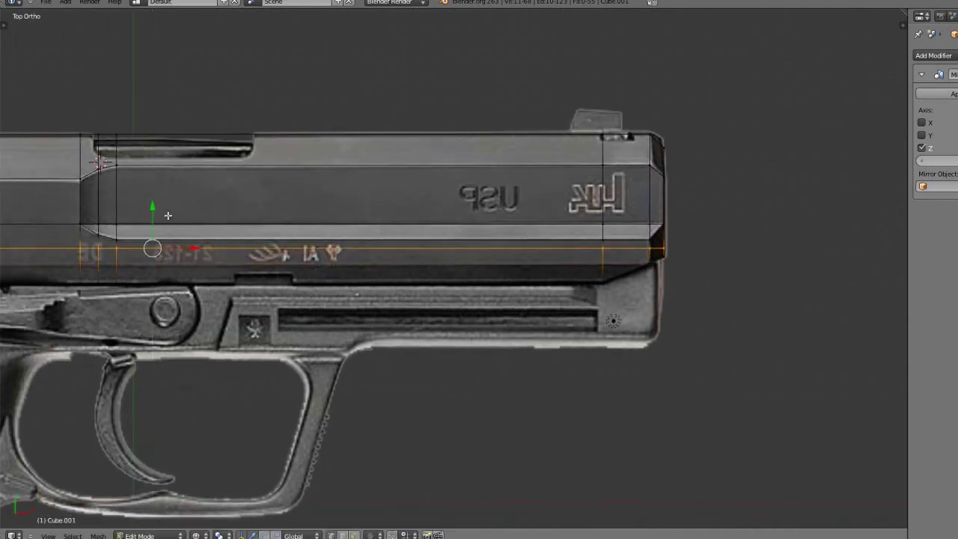
# Merge the new loop's end vertex at the muzzle with the neighbouring lower corner vertex in solid shading
pyautogui.scroll(1, 337, 286)
pyautogui.keyDown('shift'); pyautogui.moveTo(500, 309); pyautogui.dragTo(175, 345, button='middle'); pyautogui.keyUp('shift')
pyautogui.scroll(1, 190, 354)
pyautogui.moveTo(324, 449)
pyautogui.mouseDown(button='middle')
pyautogui.moveTo(217, 391)
pyautogui.moveTo(282, 325)
pyautogui.moveTo(245, 299)
pyautogui.mouseUp(button='middle')
pyautogui.press('z')
pyautogui.rightClick(390, 341)
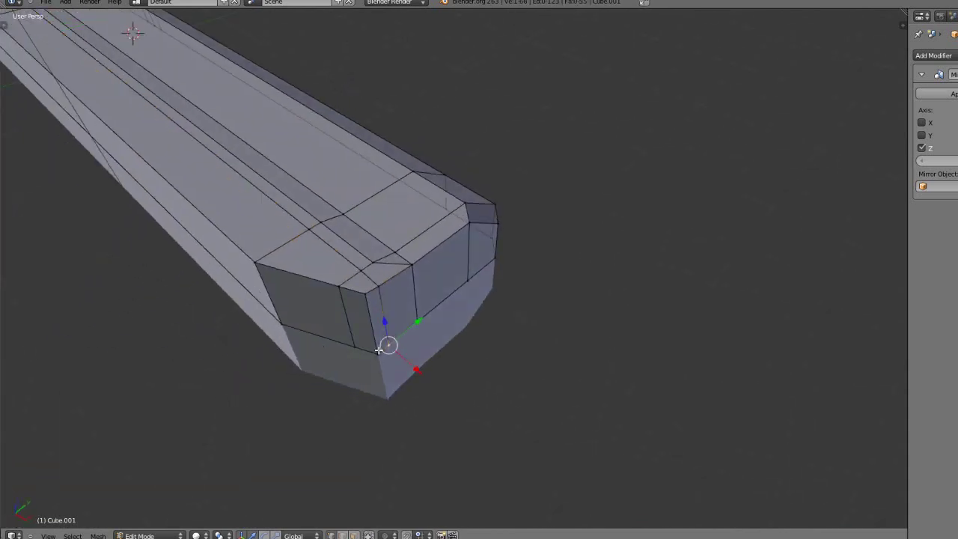
pyautogui.press('w')
pyautogui.click(375, 351)
pyautogui.click(371, 351)
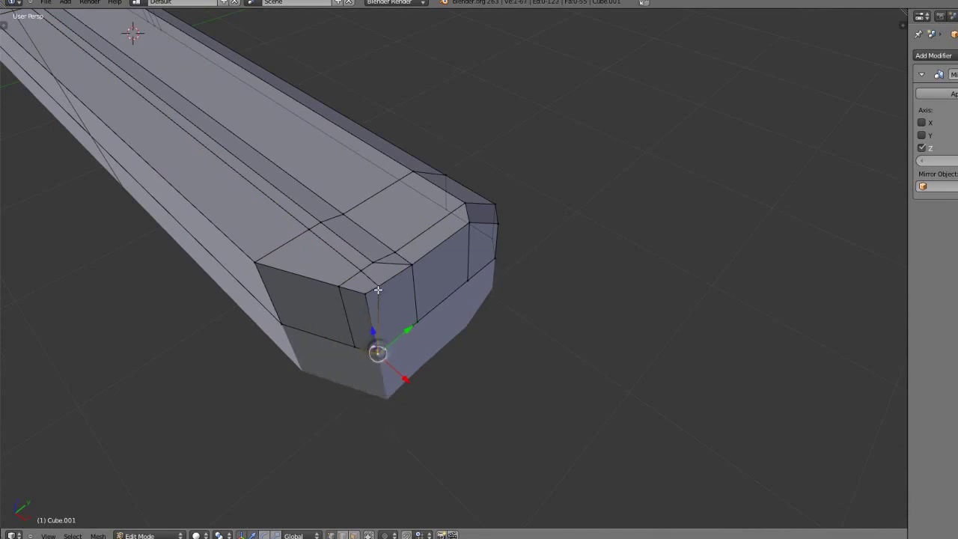
# Merge the remaining stray loop-end vertices at the muzzle into the neighbouring lower corner vertices
pyautogui.keyDown('shift'); pyautogui.rightClick(363, 291); pyautogui.keyUp('shift')
pyautogui.hotkey('alt', 'm')
pyautogui.click(362, 291)
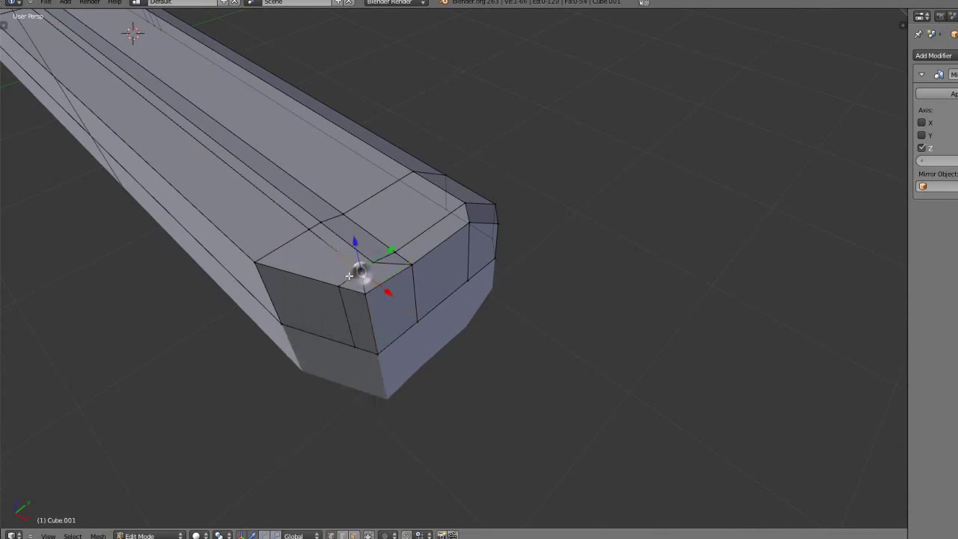
pyautogui.hotkey('alt', 'm')
pyautogui.click(337, 286)
# Select the lower lengthwise loop in top-view wireframe and move it down along Y by about 0.14 to match the reference
pyautogui.moveTo(324, 295); pyautogui.dragTo(360, 302, button='middle')
pyautogui.press('KP_7')
pyautogui.press('KP_5')
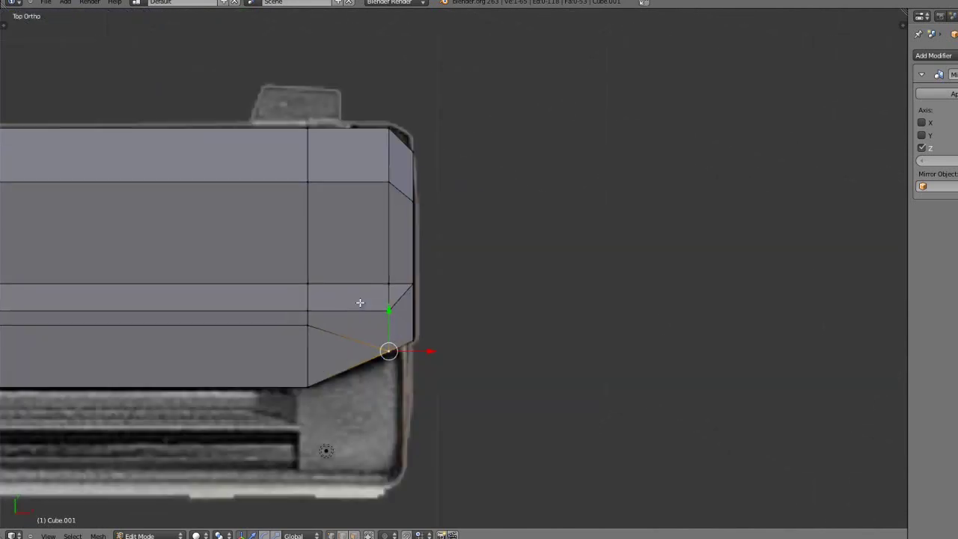
pyautogui.press('z')
pyautogui.keyDown('shift'); pyautogui.moveTo(247, 391); pyautogui.dragTo(536, 370, button='middle'); pyautogui.keyUp('shift')
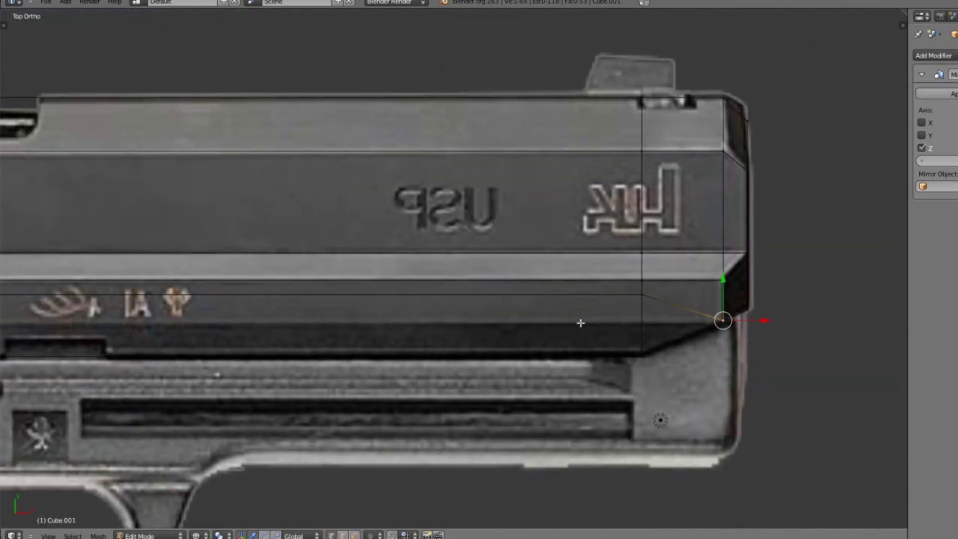
pyautogui.scroll(-6, 536, 300)
pyautogui.keyDown('shift'); pyautogui.moveTo(83, 309); pyautogui.dragTo(252, 314, button='middle'); pyautogui.keyUp('shift')
pyautogui.press('b')
pyautogui.moveTo(114, 282); pyautogui.dragTo(700, 289)
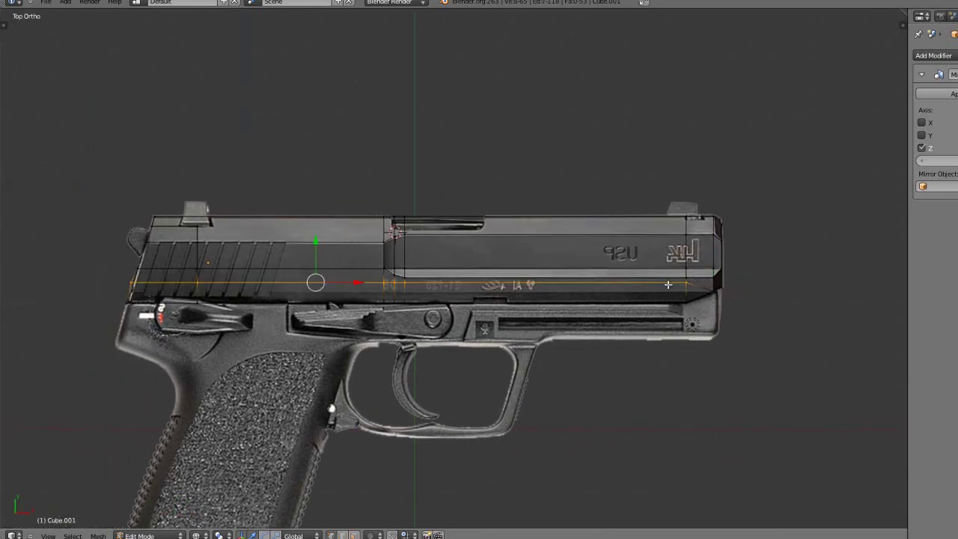
pyautogui.scroll(2, 428, 298)
pyautogui.press('g')
pyautogui.press('y')
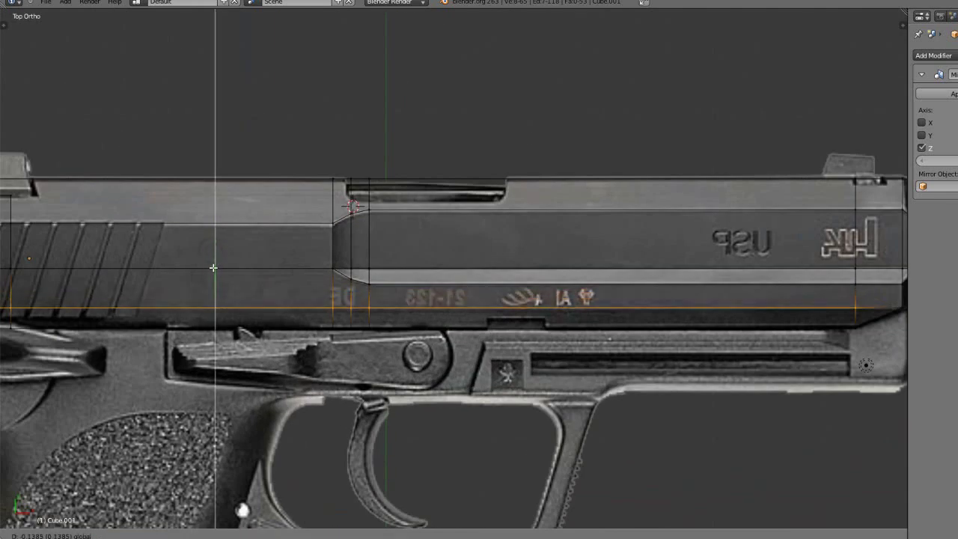
pyautogui.click(213, 267)
# Reselect the lower lengthwise loop and flatten it with a scale of 0 along Y
pyautogui.scroll(-6, 213, 277)
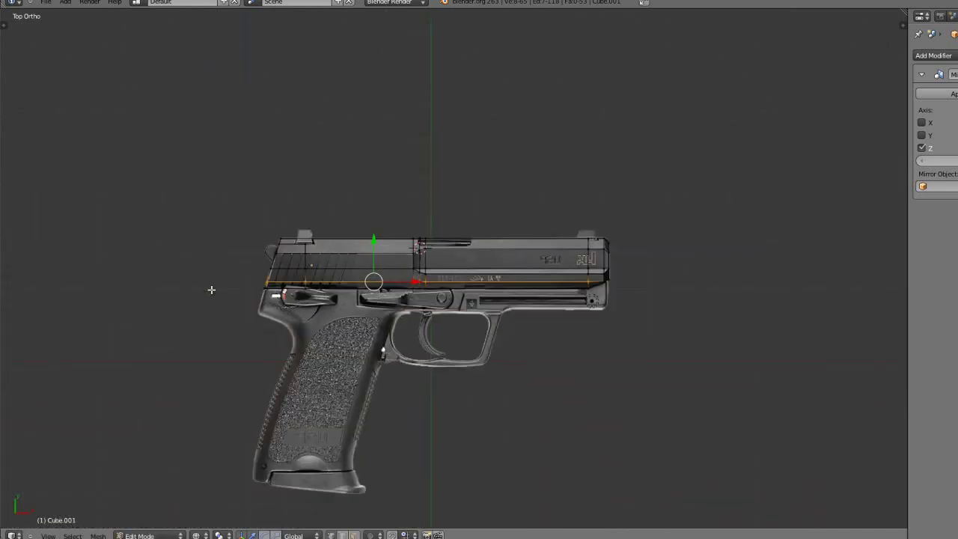
pyautogui.scroll(2, 217, 287)
pyautogui.press('b')
pyautogui.moveTo(159, 282); pyautogui.dragTo(653, 290)
pyautogui.scroll(4, 659, 294)
pyautogui.keyDown('shift'); pyautogui.moveTo(698, 322); pyautogui.dragTo(229, 320, button='middle'); pyautogui.keyUp('shift')
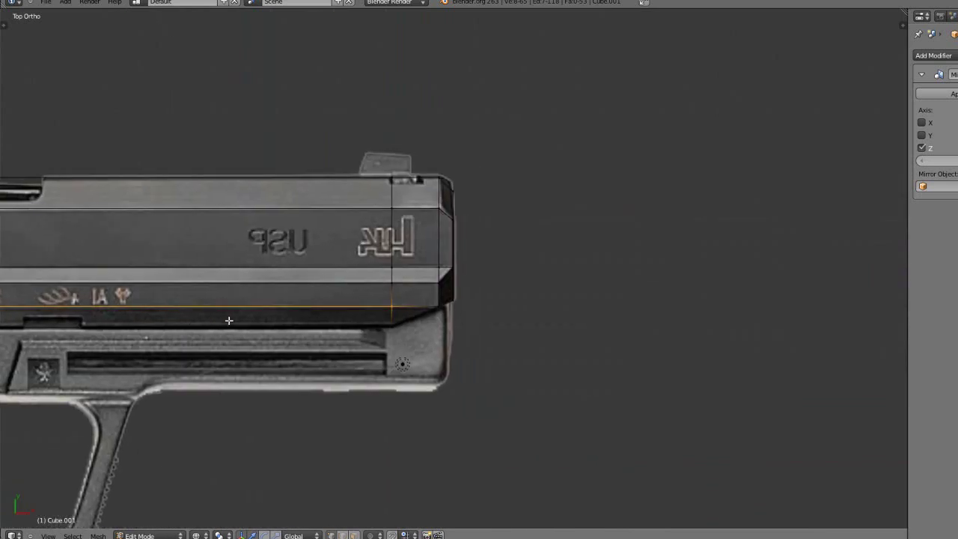
pyautogui.keyDown('shift'); pyautogui.moveTo(131, 337); pyautogui.dragTo(483, 342, button='middle'); pyautogui.keyUp('shift')
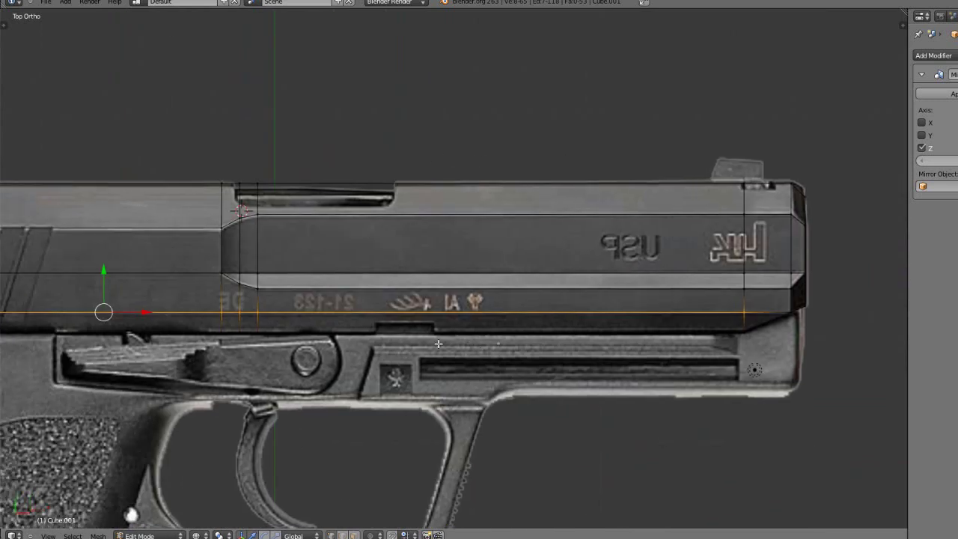
pyautogui.press('s')
pyautogui.press('y')
pyautogui.press('0')
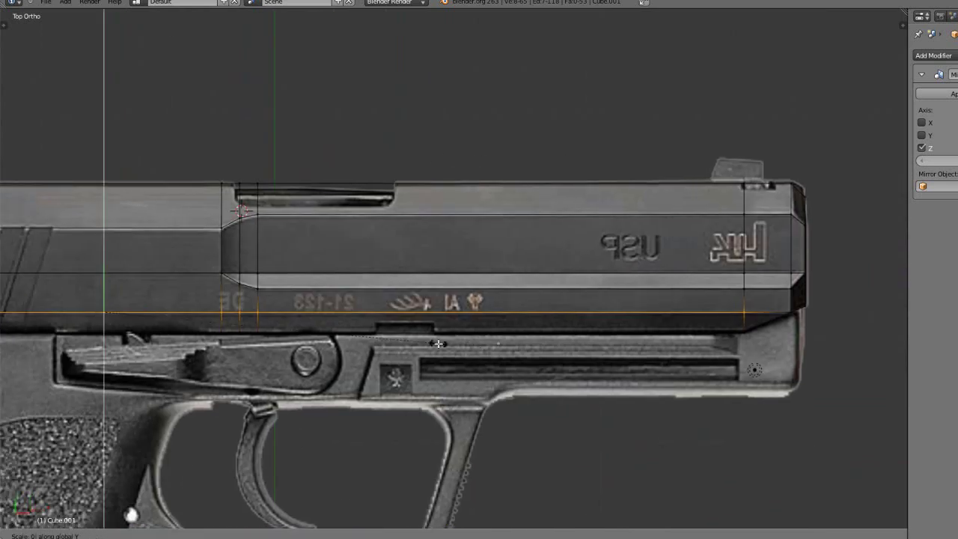
pyautogui.press('Return')
pyautogui.keyDown('shift'); pyautogui.moveTo(809, 367); pyautogui.dragTo(526, 361, button='middle'); pyautogui.keyUp('shift')
pyautogui.scroll(4, 526, 361)
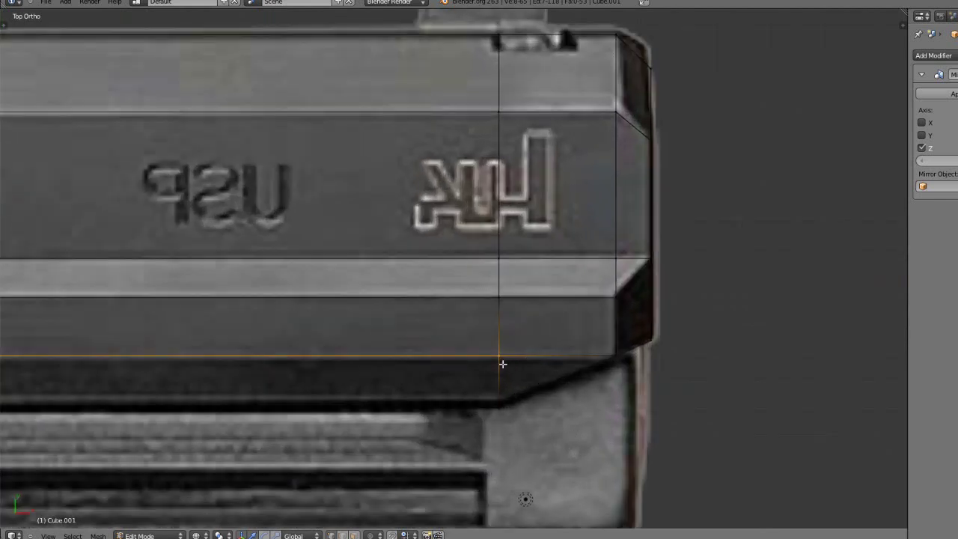
pyautogui.scroll(-5, 467, 365)
pyautogui.scroll(2, 323, 347)
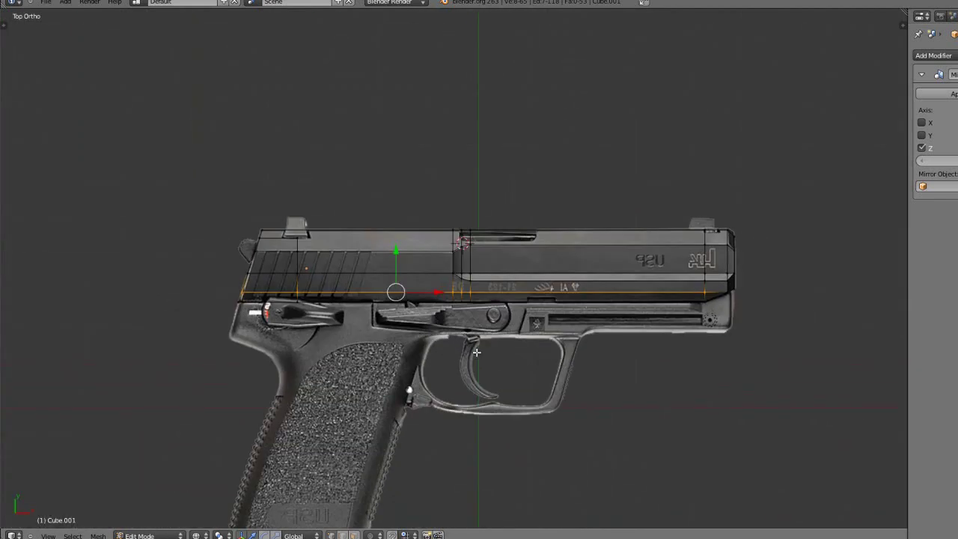
# Flatten the lower loop together with its muzzle corner vertex to 0 along Y, and shift the row slightly along Y
pyautogui.moveTo(730, 296); pyautogui.dragTo(730, 297)
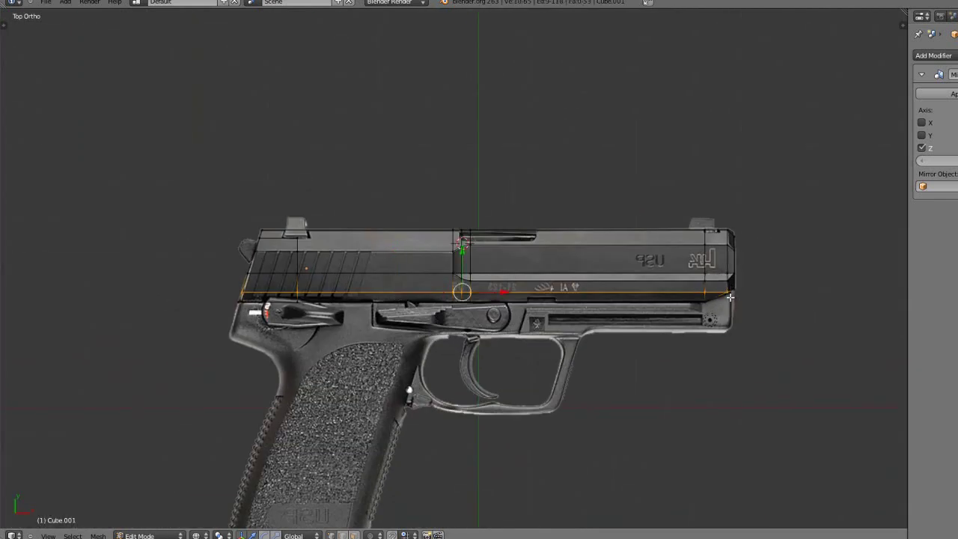
pyautogui.press('s')
pyautogui.press('y')
pyautogui.press('0')
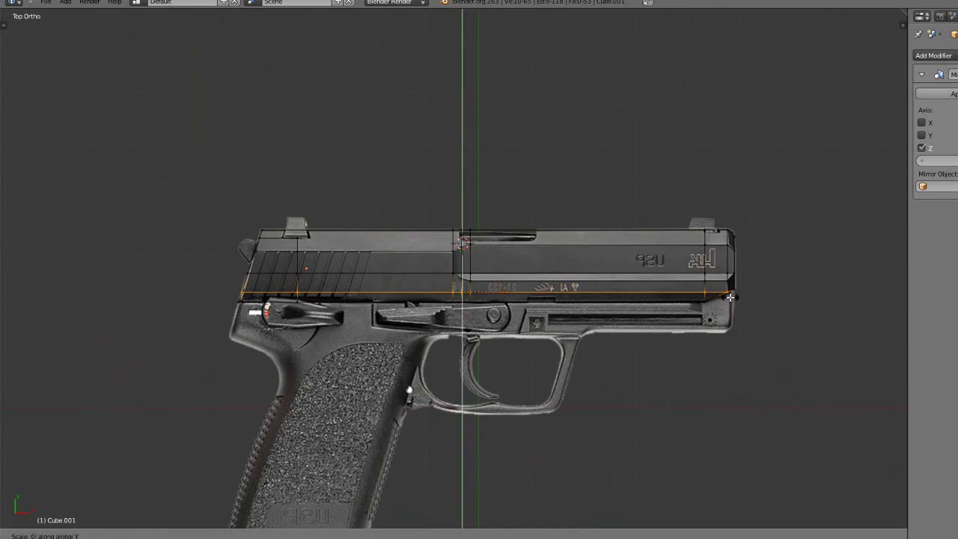
pyautogui.press('Return')
pyautogui.scroll(5, 467, 306)
pyautogui.press('g')
pyautogui.press('y')
pyautogui.click(480, 305)
# Move the lower loop's rear-end vertices slightly along X so the slide's slanted rear edge runs straight
pyautogui.keyDown('shift'); pyautogui.moveTo(432, 328); pyautogui.dragTo(898, 311, button='middle'); pyautogui.keyUp('shift')
pyautogui.scroll(4, 454, 344)
pyautogui.keyDown('shift'); pyautogui.moveTo(310, 411); pyautogui.dragTo(509, 378, button='middle'); pyautogui.keyUp('shift')
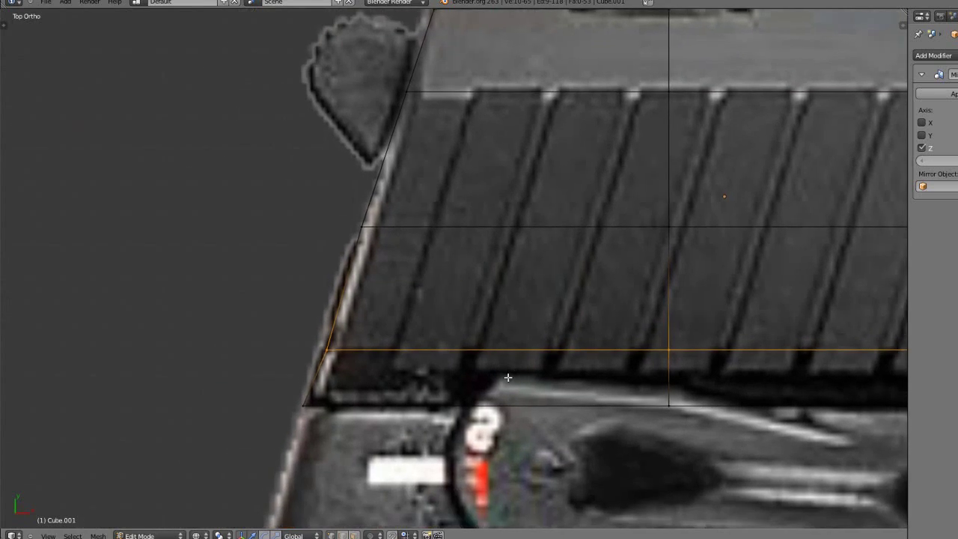
pyautogui.scroll(2, 507, 378)
pyautogui.press('b')
pyautogui.moveTo(240, 372); pyautogui.dragTo(301, 403)
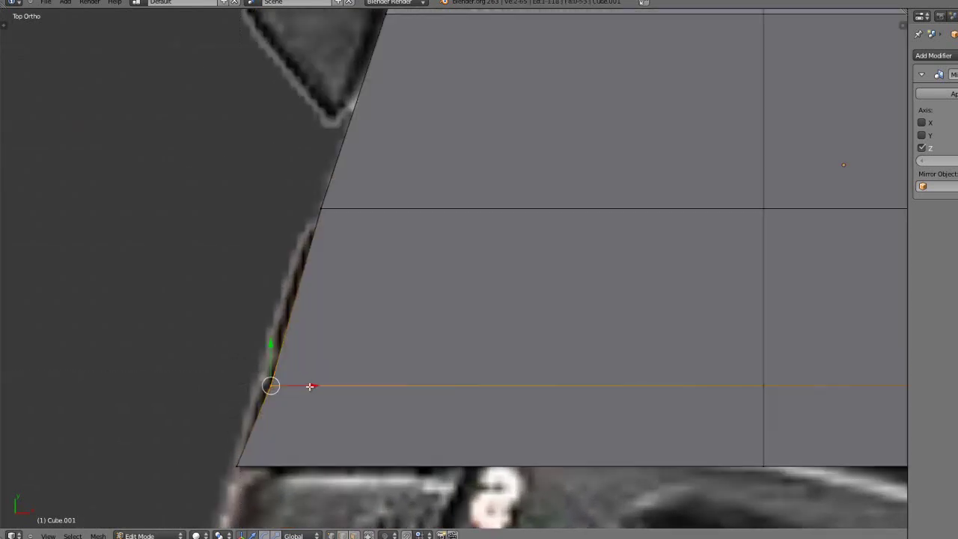
pyautogui.press('g')
pyautogui.press('x')
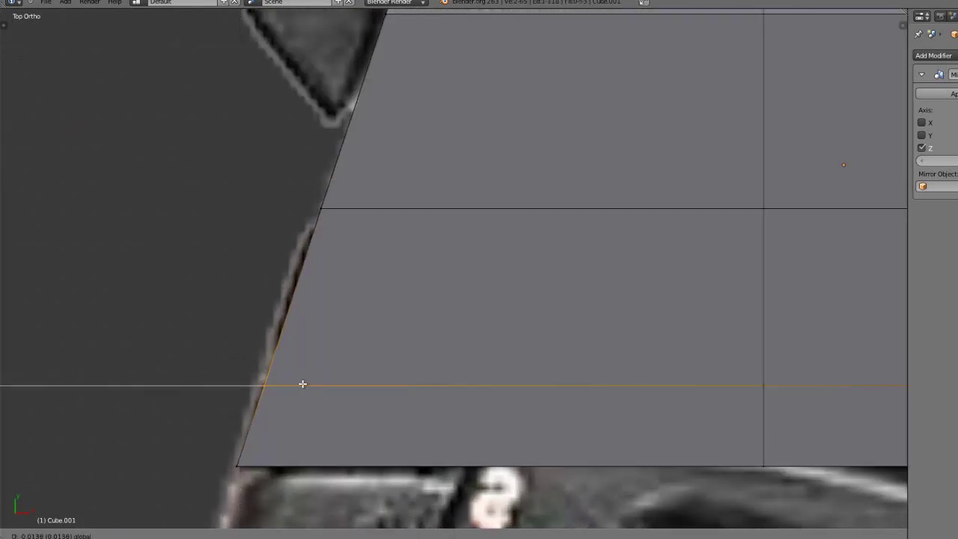
pyautogui.click(303, 384)
pyautogui.press('Tab')
pyautogui.moveTo(344, 390); pyautogui.dragTo(448, 329, button='middle')
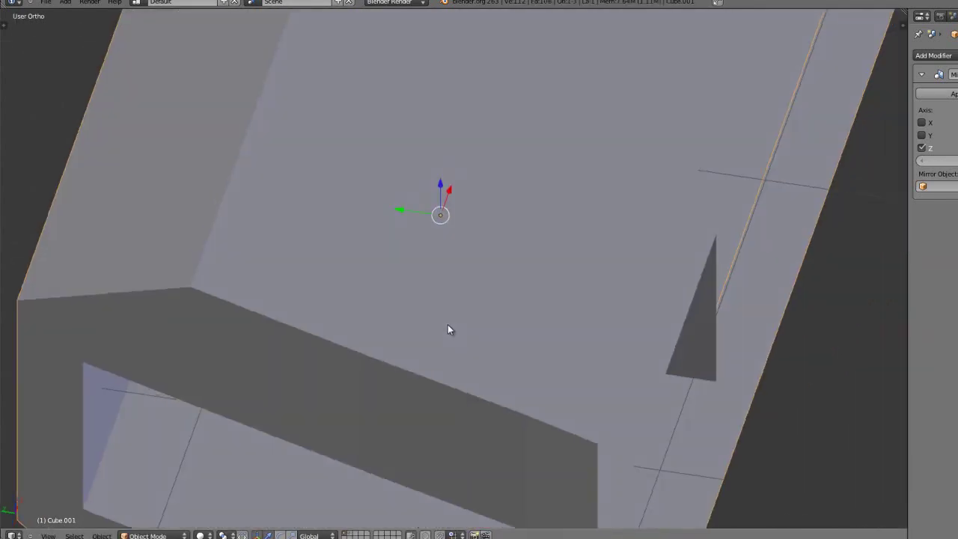
pyautogui.scroll(-2, 447, 325)
pyautogui.press('KP_5')
pyautogui.scroll(-3, 448, 325)
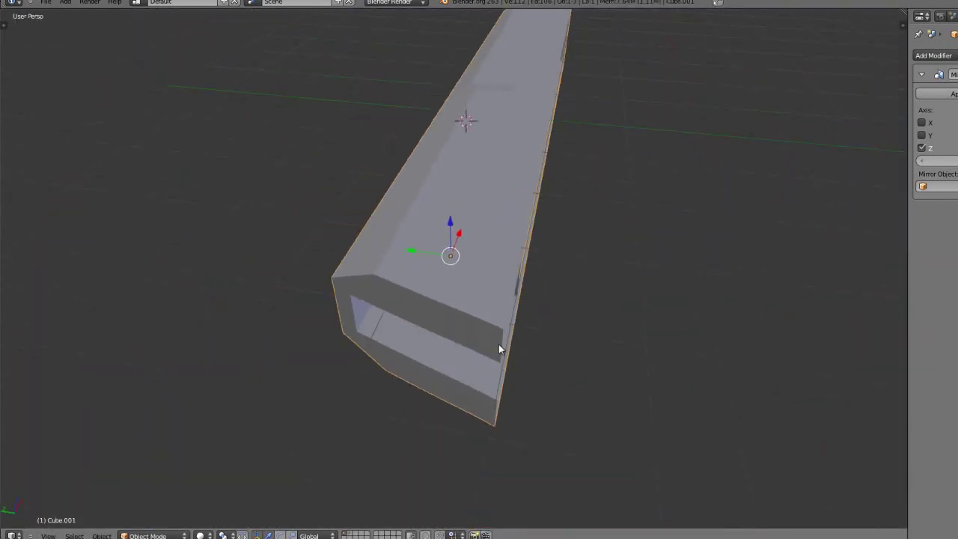
# Select the full row of vertices along the slide's bottom edge in top-view wireframe
pyautogui.press('Tab')
pyautogui.press('KP_7')
pyautogui.press('KP_5')
pyautogui.scroll(-3, 487, 329)
pyautogui.keyDown('shift'); pyautogui.moveTo(476, 320); pyautogui.dragTo(68, 318, button='middle'); pyautogui.keyUp('shift')
pyautogui.press('z')
pyautogui.keyDown('shift'); pyautogui.moveTo(404, 324); pyautogui.dragTo(339, 334, button='middle'); pyautogui.keyUp('shift')
pyautogui.scroll(1, 381, 330)
pyautogui.scroll(-2, 383, 332)
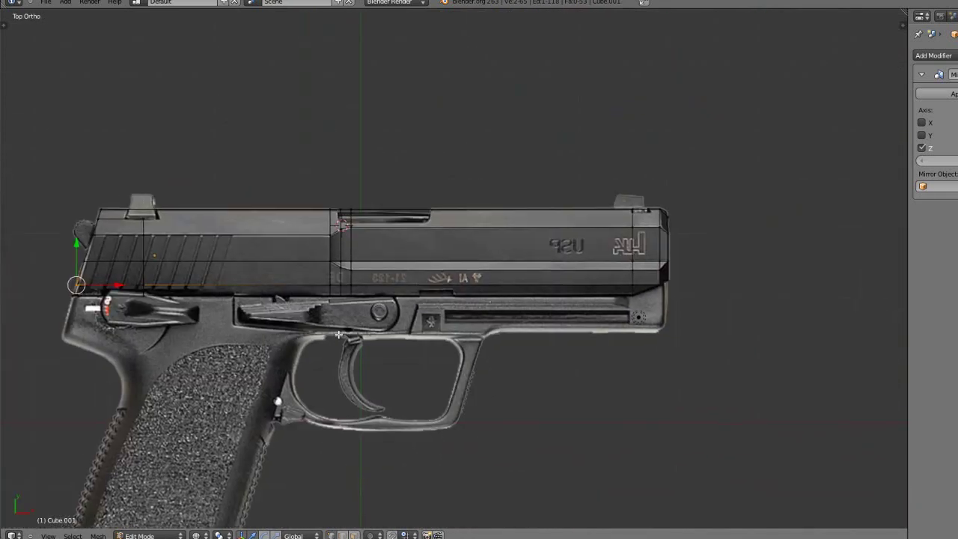
pyautogui.keyDown('ctrl'); pyautogui.scroll(1, 339, 335); pyautogui.keyUp('ctrl')
pyautogui.press('b')
pyautogui.moveTo(76, 290); pyautogui.dragTo(731, 324)
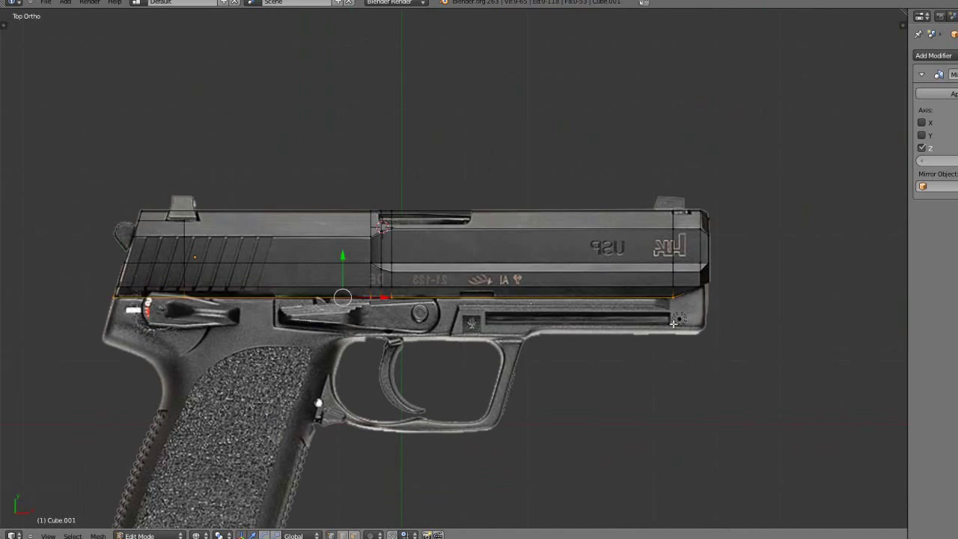
pyautogui.scroll(4, 436, 332)
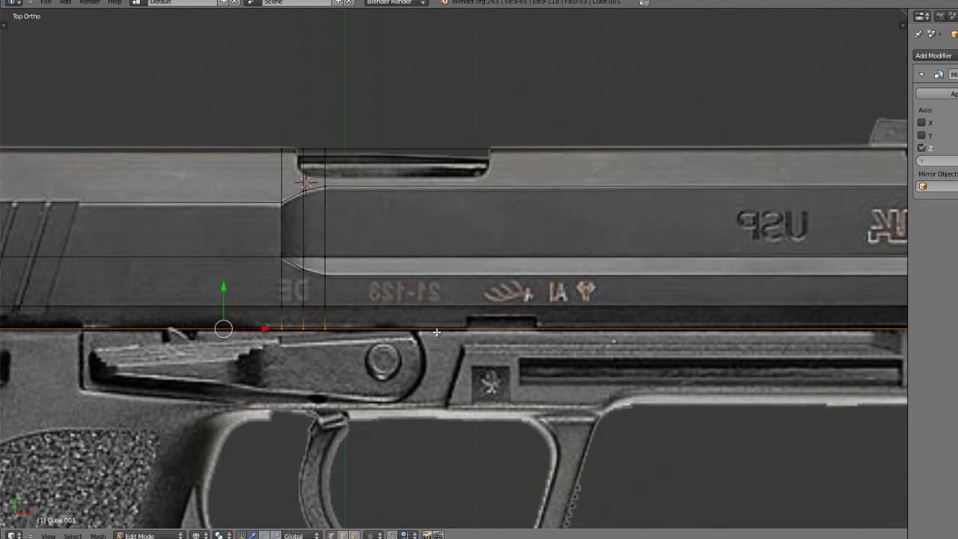
pyautogui.scroll(-3, 436, 332)
pyautogui.keyDown('shift'); pyautogui.moveTo(352, 309); pyautogui.dragTo(394, 308, button='middle'); pyautogui.keyUp('shift')
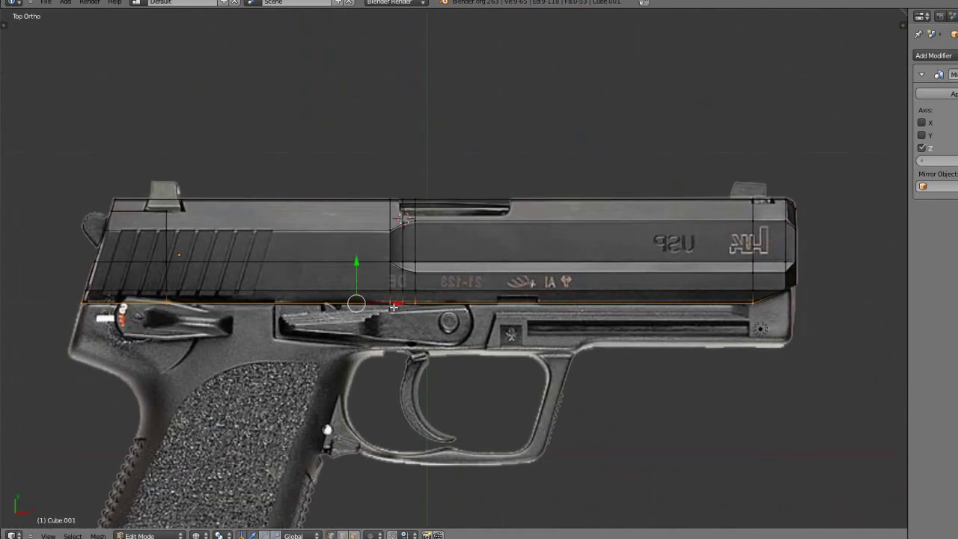
# Try to shift the selected bottom-edge vertices in solid shading and perspective view
pyautogui.press('KP_5')
pyautogui.moveTo(394, 307)
pyautogui.mouseDown(button='middle')
pyautogui.moveTo(460, 263)
pyautogui.moveTo(520, 184)
pyautogui.moveTo(496, 264)
pyautogui.mouseUp(button='middle')
pyautogui.press('z')
pyautogui.moveTo(485, 257); pyautogui.dragTo(486, 266)
pyautogui.hotkey('ctrl', 'z')
# Restrict the selection to the slide's outer bottom-edge vertices in front view and pull them slightly inward along Z
pyautogui.moveTo(479, 404); pyautogui.dragTo(477, 394, button='middle')
pyautogui.press('KP_1')
pyautogui.press('KP_5')
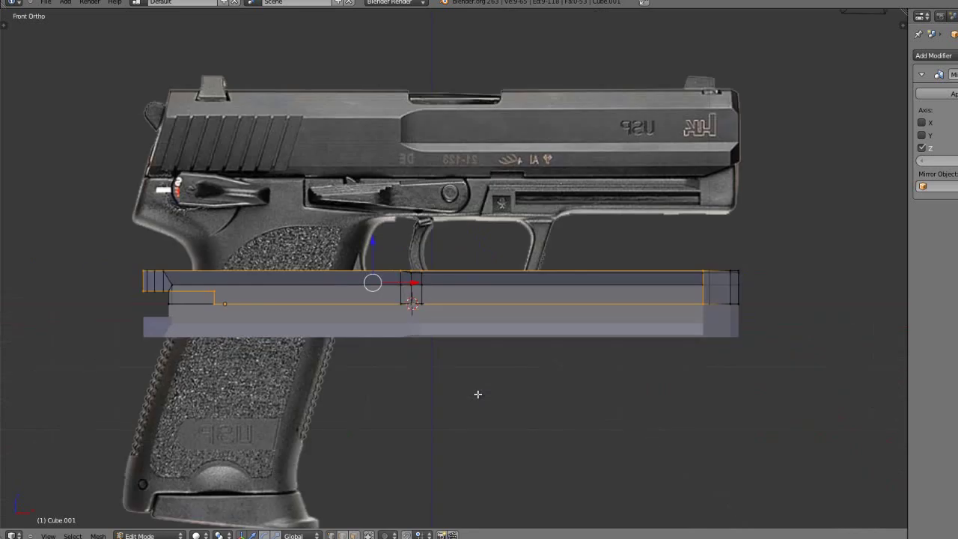
pyautogui.press('b')
pyautogui.moveTo(80, 300); pyautogui.dragTo(762, 346)
pyautogui.moveTo(447, 335); pyautogui.dragTo(502, 336, button='middle')
pyautogui.press('KP_1')
pyautogui.press('b')
pyautogui.moveTo(85, 291); pyautogui.dragTo(222, 290)
pyautogui.moveTo(309, 299); pyautogui.dragTo(493, 234, button='middle')
pyautogui.press('KP_5')
pyautogui.moveTo(484, 231); pyautogui.dragTo(483, 242)
# Return the slide to Object Mode and save the file over the existing one
pyautogui.press('Tab')
pyautogui.scroll(-5, 479, 260)
pyautogui.moveTo(479, 262); pyautogui.dragTo(381, 387, button='middle')
pyautogui.hotkey('ctrl', 's')
pyautogui.click(378, 385)
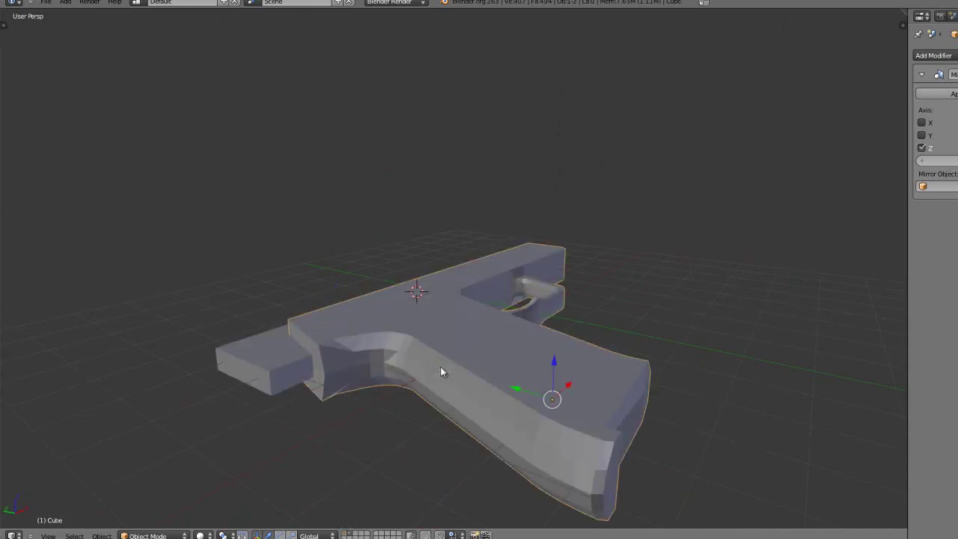
# Move the pistol's grip frame to the first layer and display that layer
pyautogui.press('m')
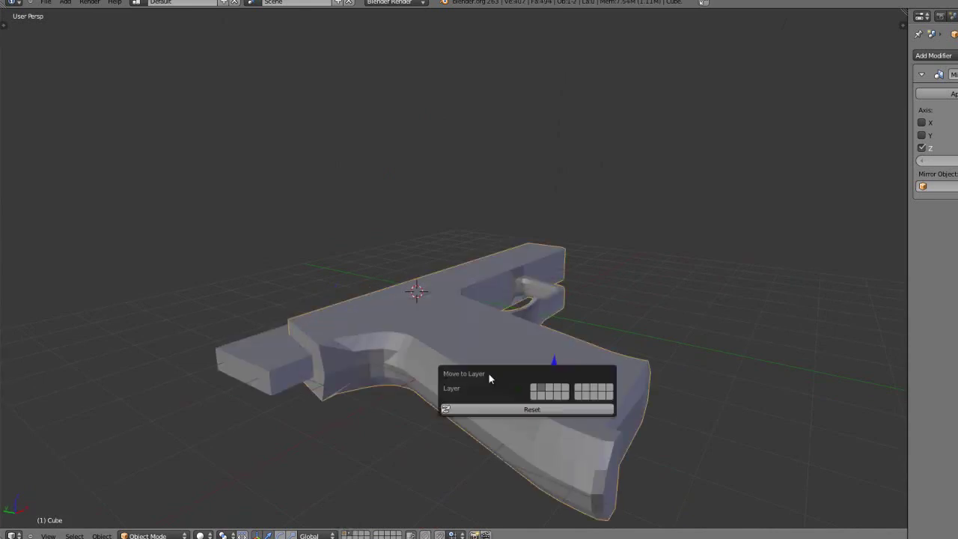
pyautogui.click(536, 384)
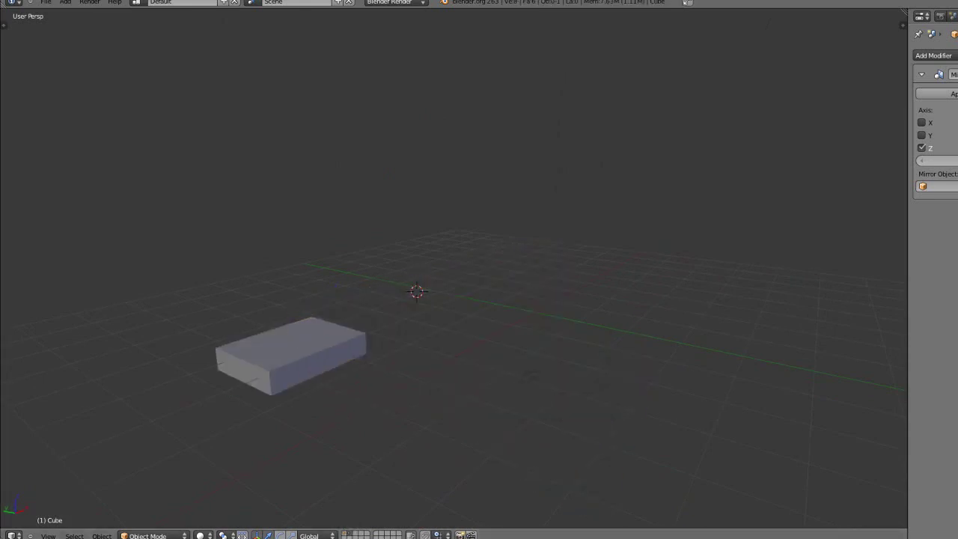
pyautogui.click(347, 531)
# Examine the assembled frame and slide of the pistol from several angles
pyautogui.moveTo(536, 327); pyautogui.dragTo(309, 464, button='middle')
pyautogui.scroll(5, 317, 450)
pyautogui.scroll(-1, 504, 292)
pyautogui.moveTo(504, 292); pyautogui.dragTo(370, 457, button='middle')
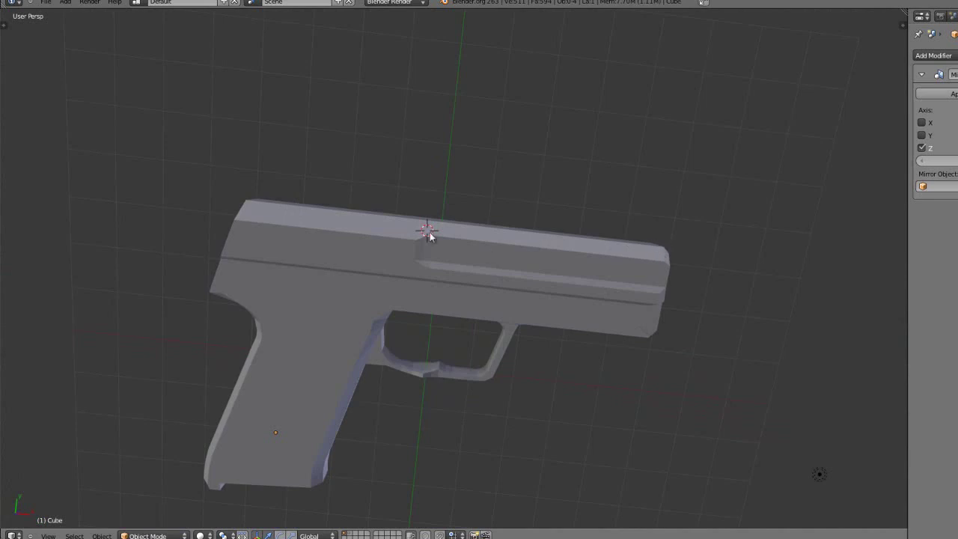
pyautogui.moveTo(442, 360); pyautogui.dragTo(443, 258, button='middle')
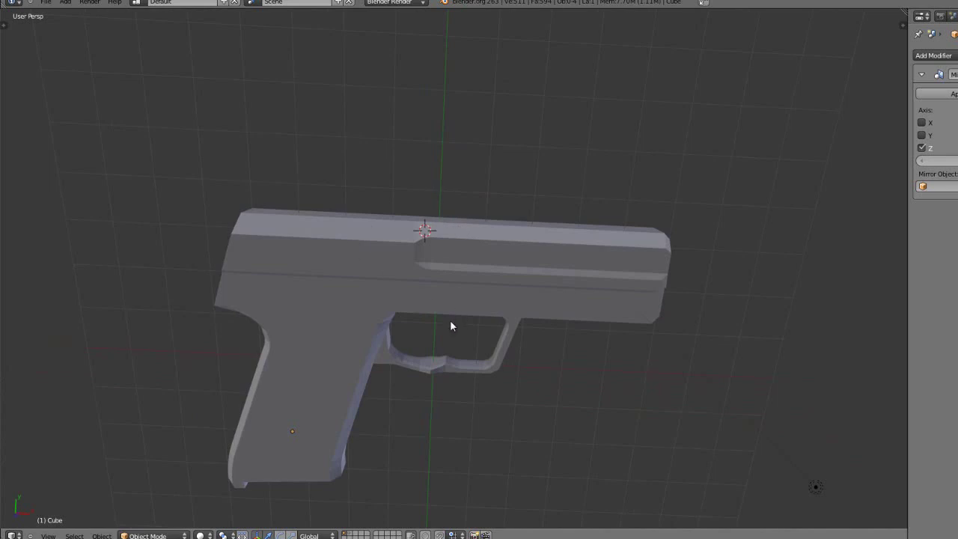
pyautogui.moveTo(450, 326); pyautogui.dragTo(543, 296, button='middle')
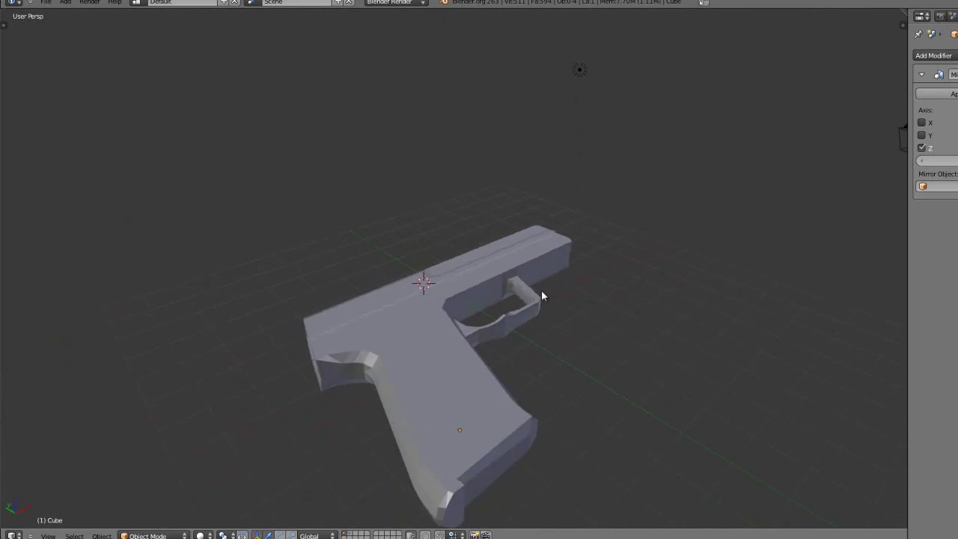